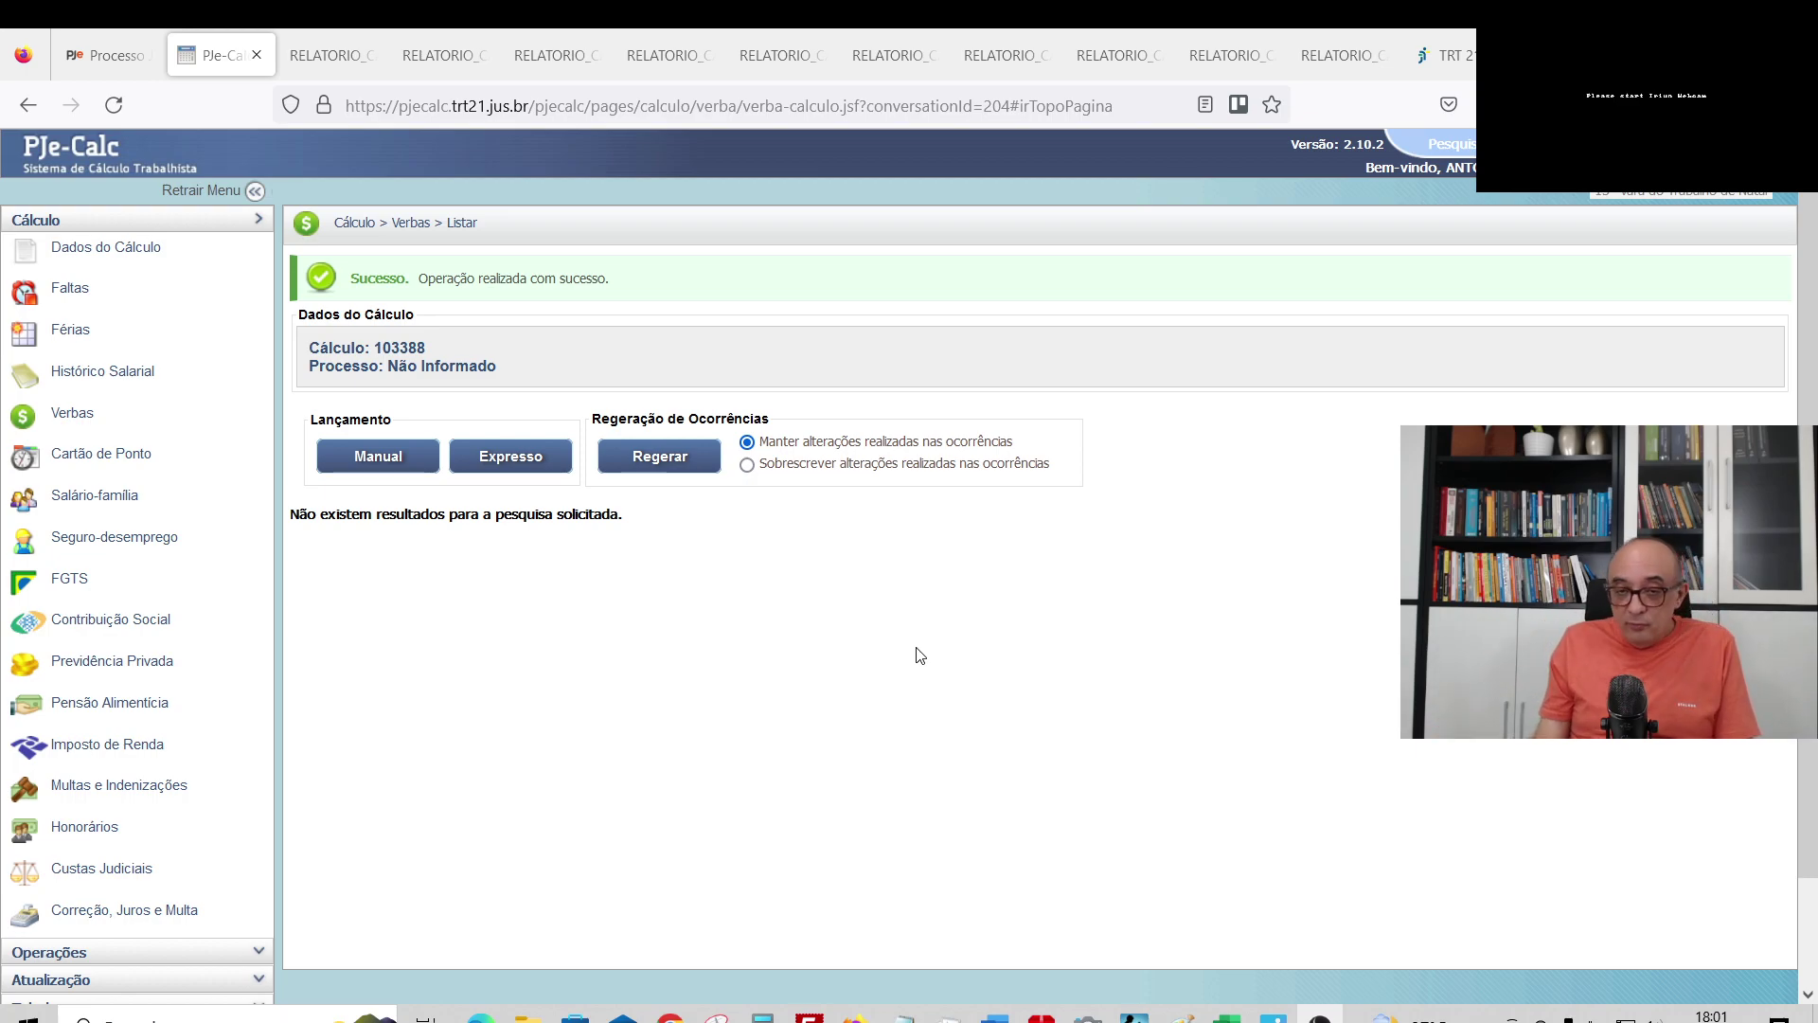
- In the calculation parameters, limit the calculation to a final date of 06/05/2023 and save the calculation data
{"action": "left_click", "coordinate": [93, 254]}
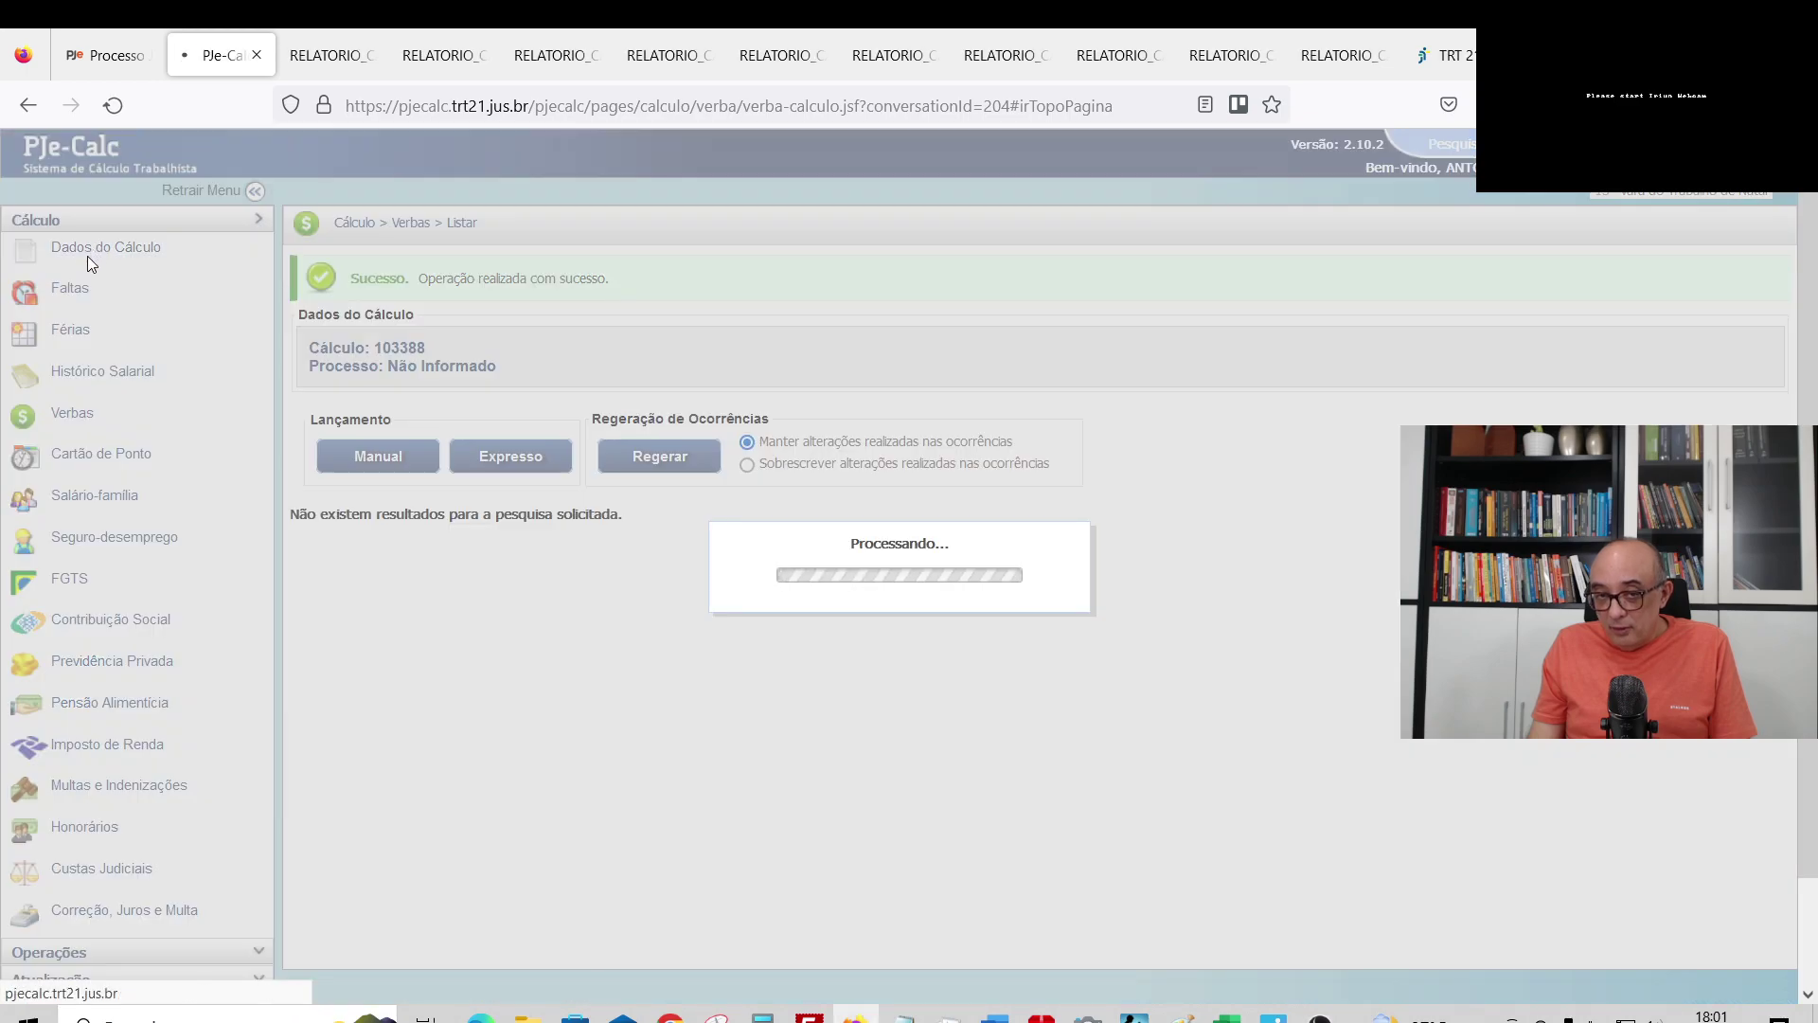
{"action": "left_click", "coordinate": [516, 348]}
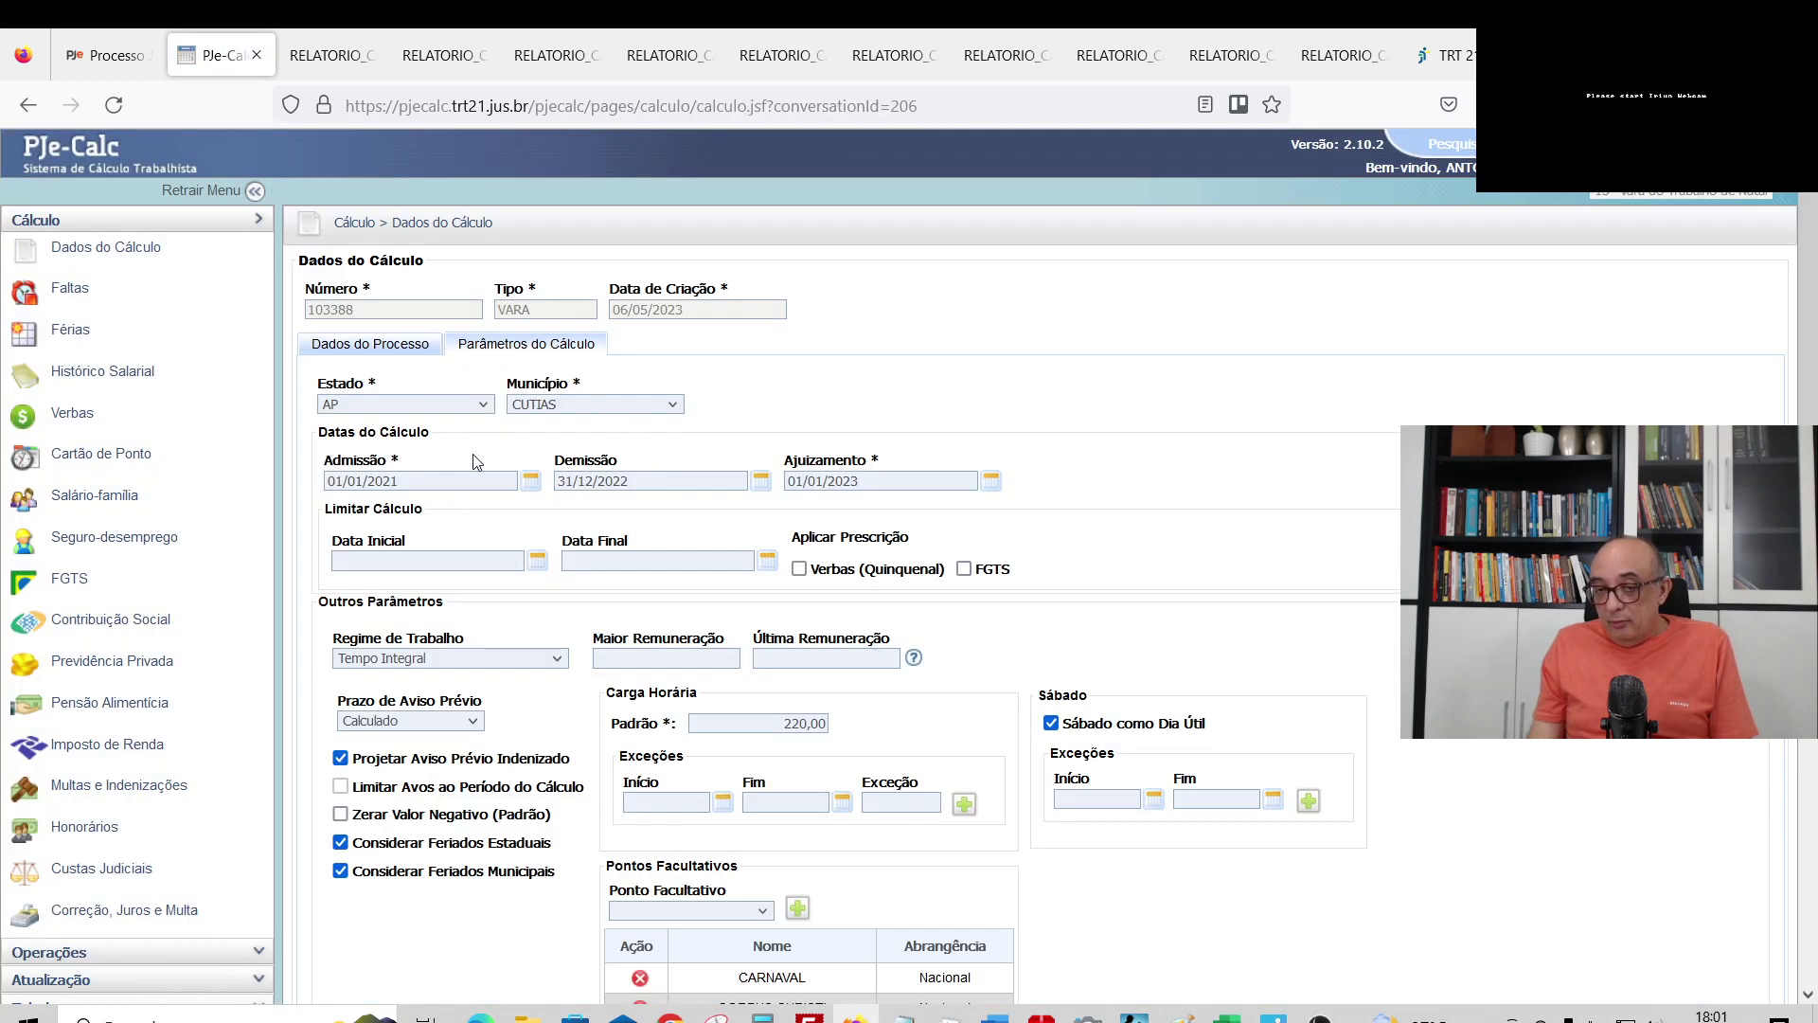
{"action": "triple_click", "coordinate": [425, 481]}
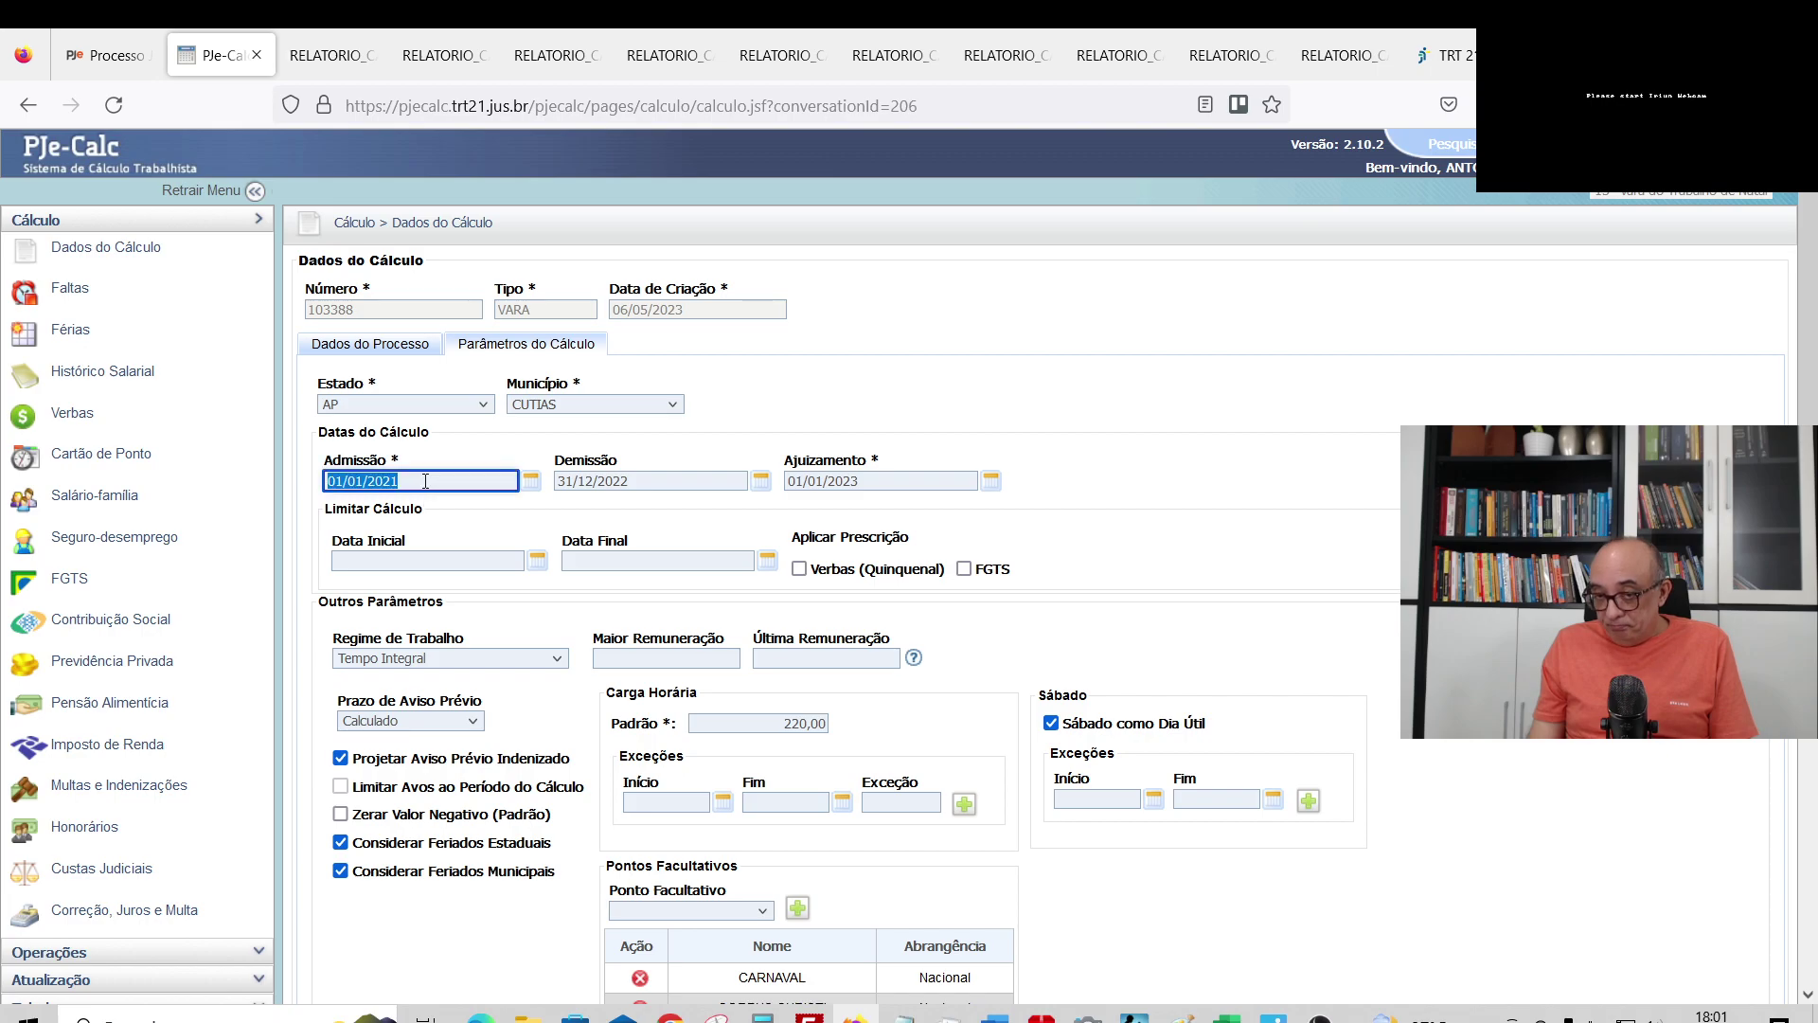
{"action": "triple_click", "coordinate": [654, 485]}
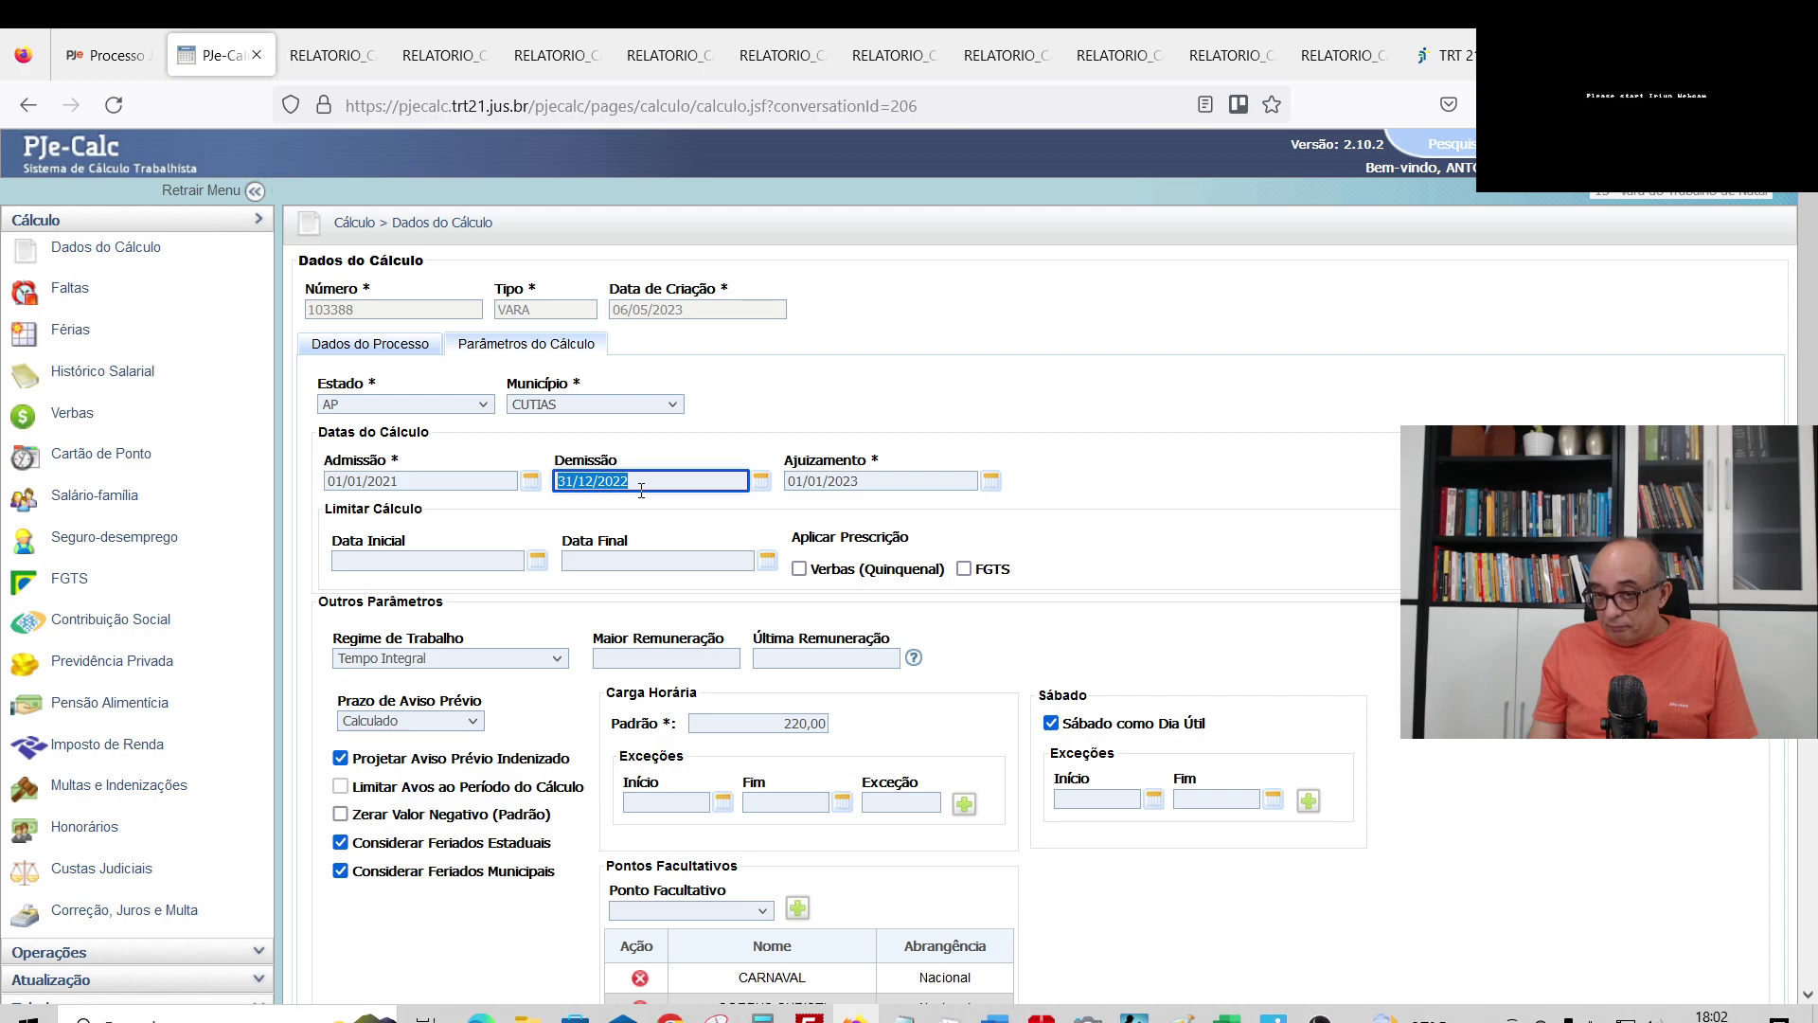
{"action": "triple_click", "coordinate": [880, 481]}
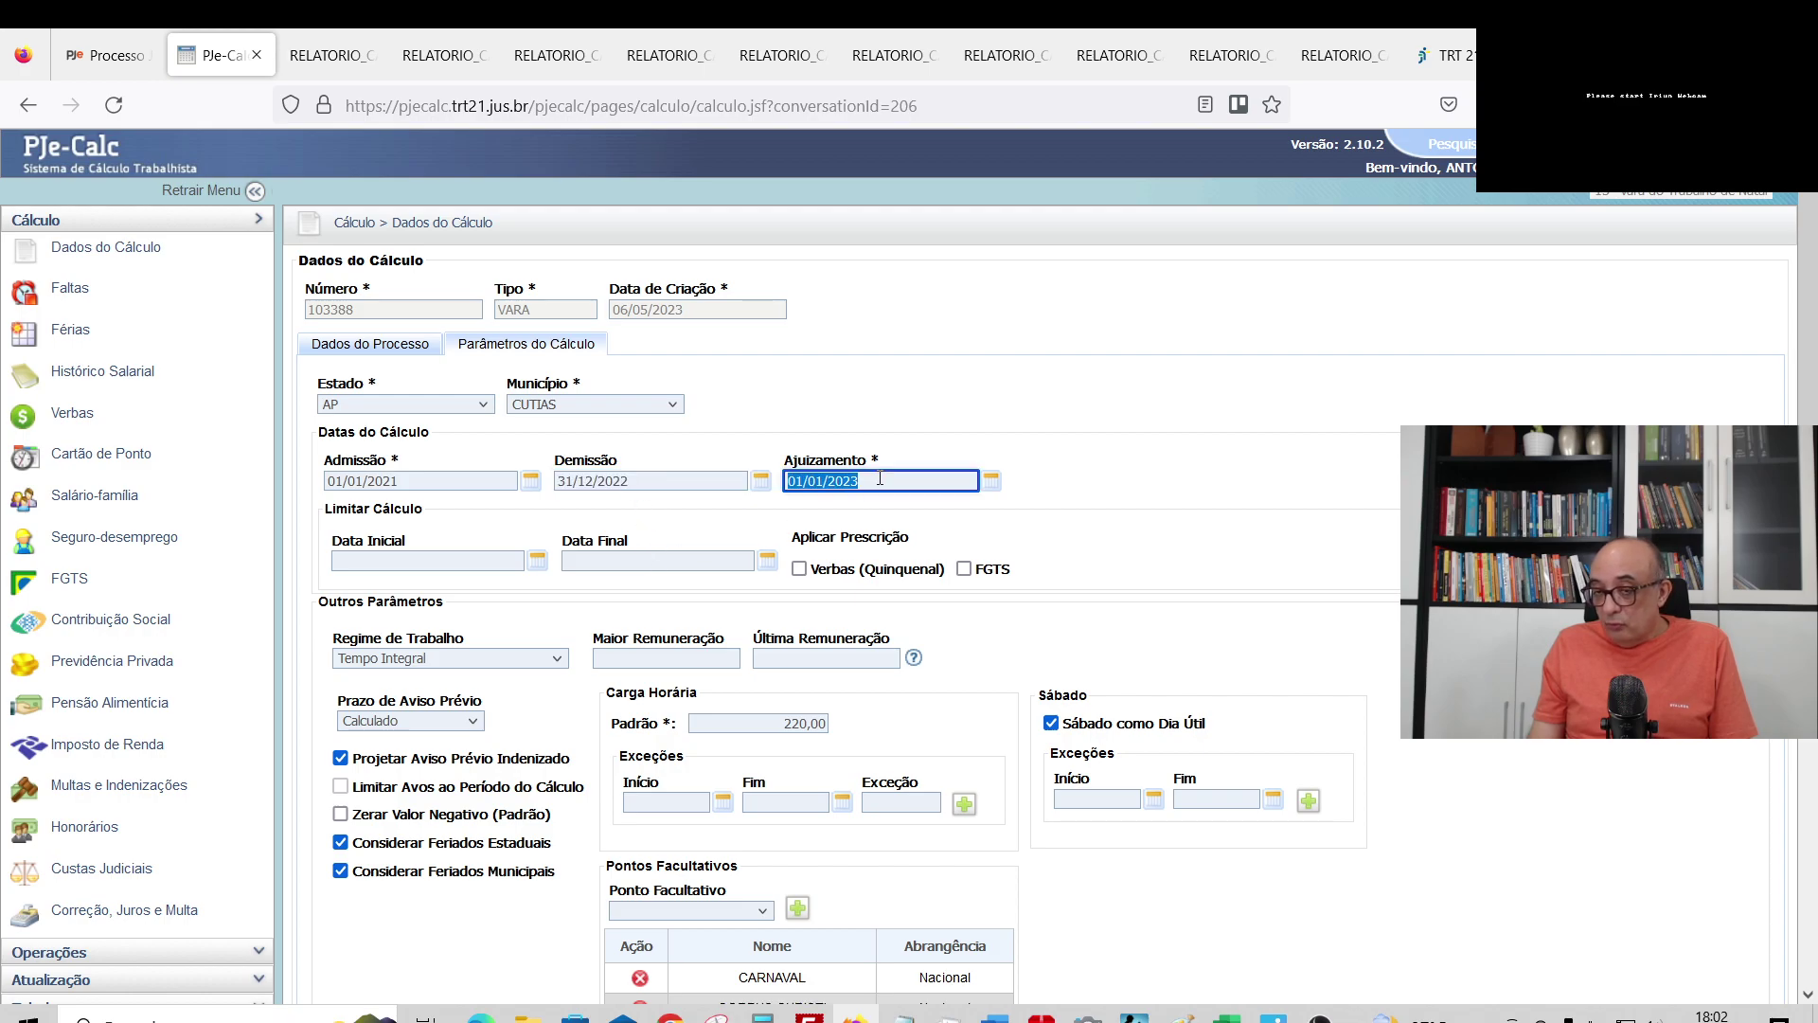
{"action": "left_click", "coordinate": [697, 569]}
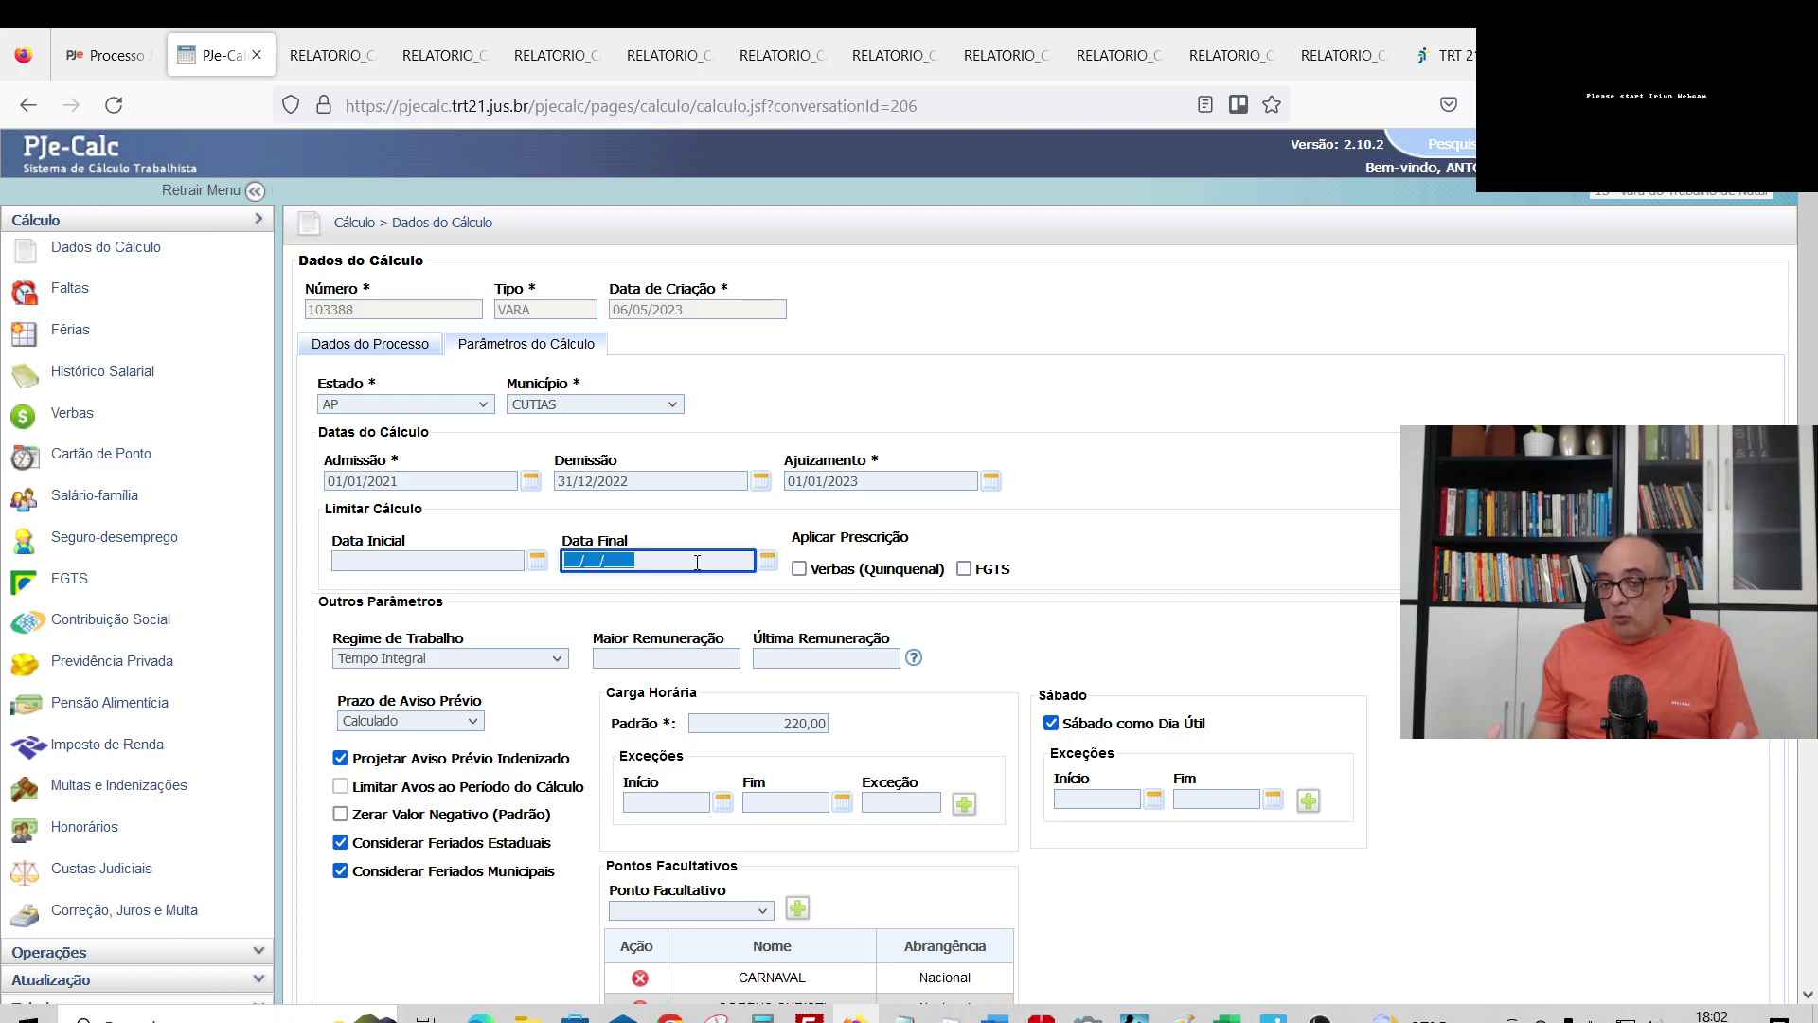
{"action": "left_click", "coordinate": [663, 477]}
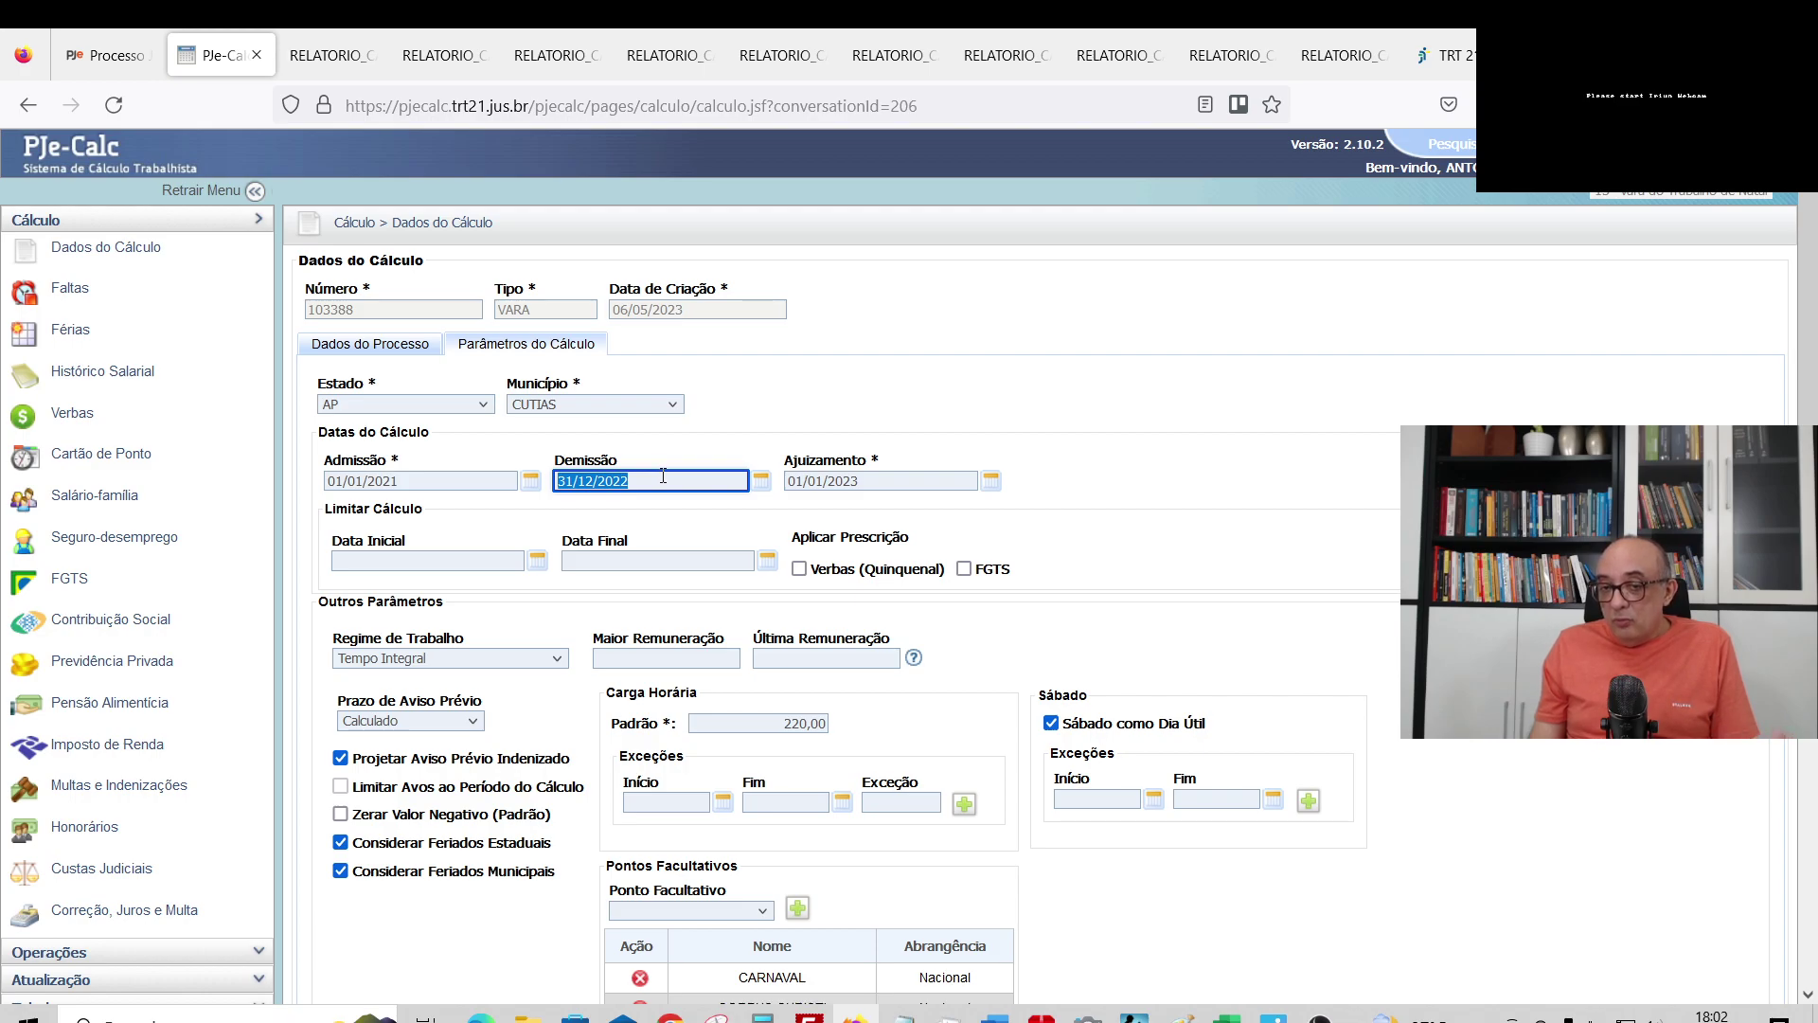
{"action": "left_click", "coordinate": [648, 559]}
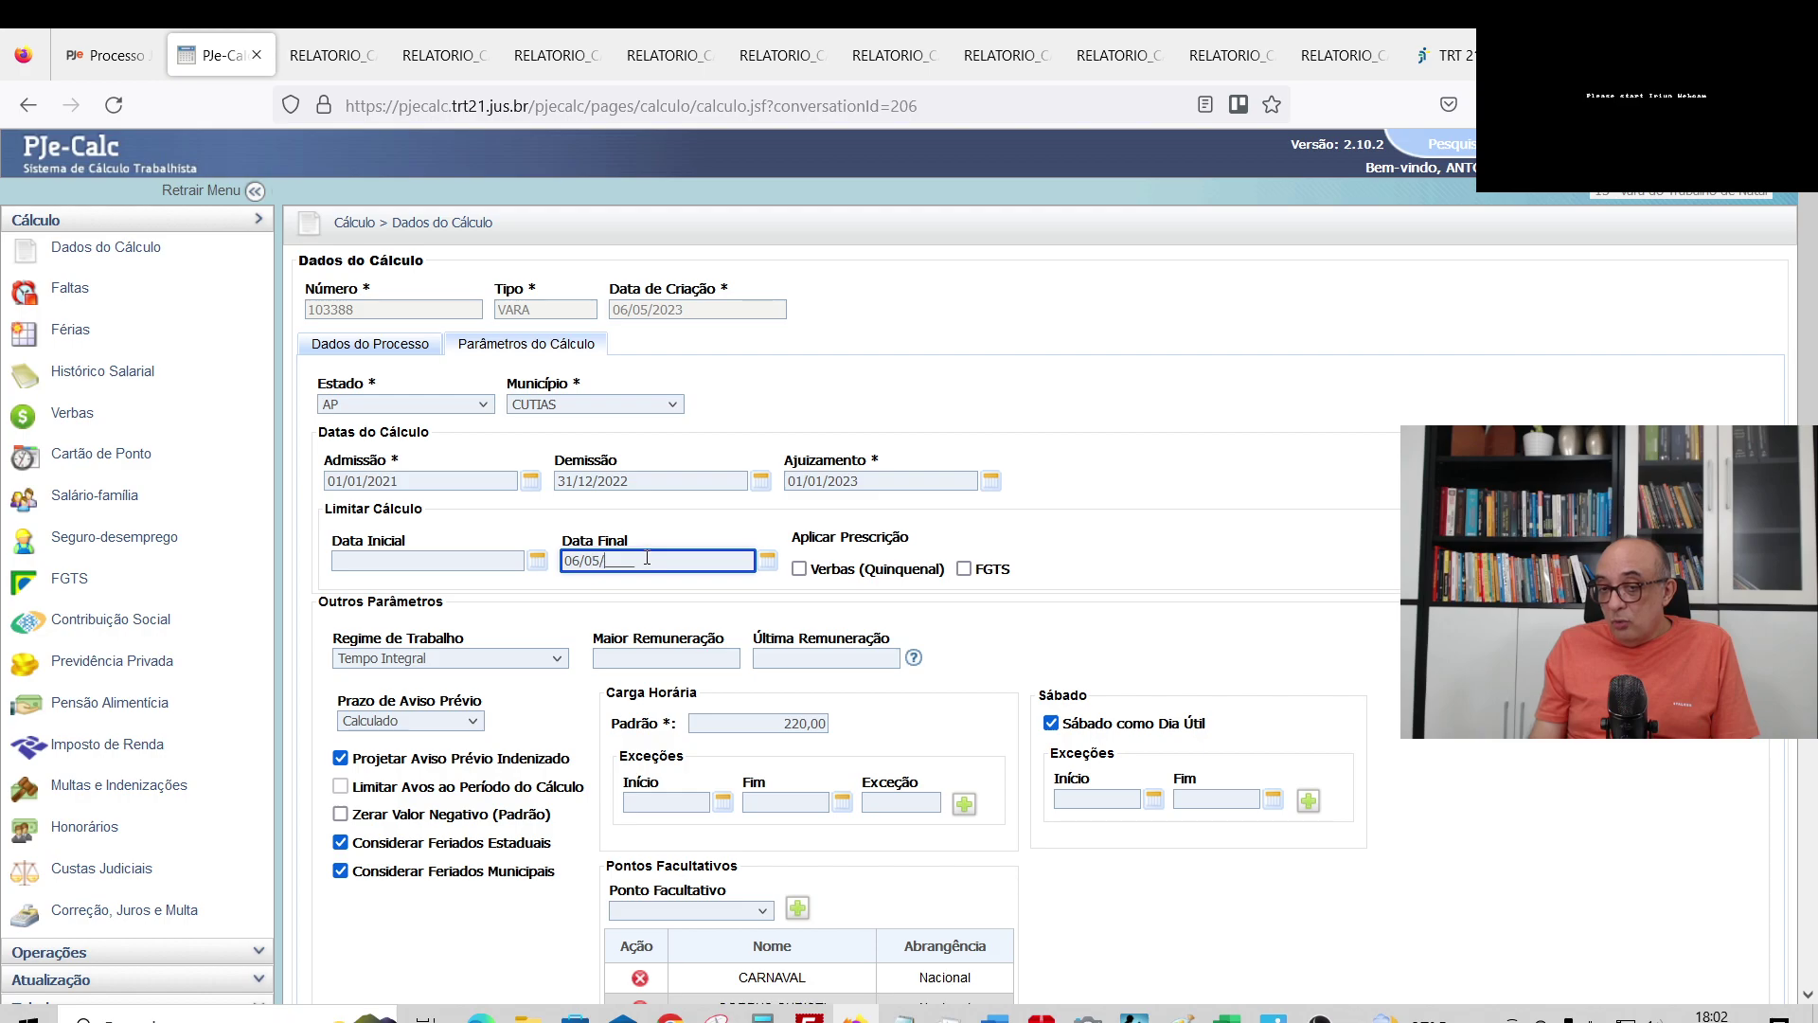
{"action": "left_click", "coordinate": [674, 523]}
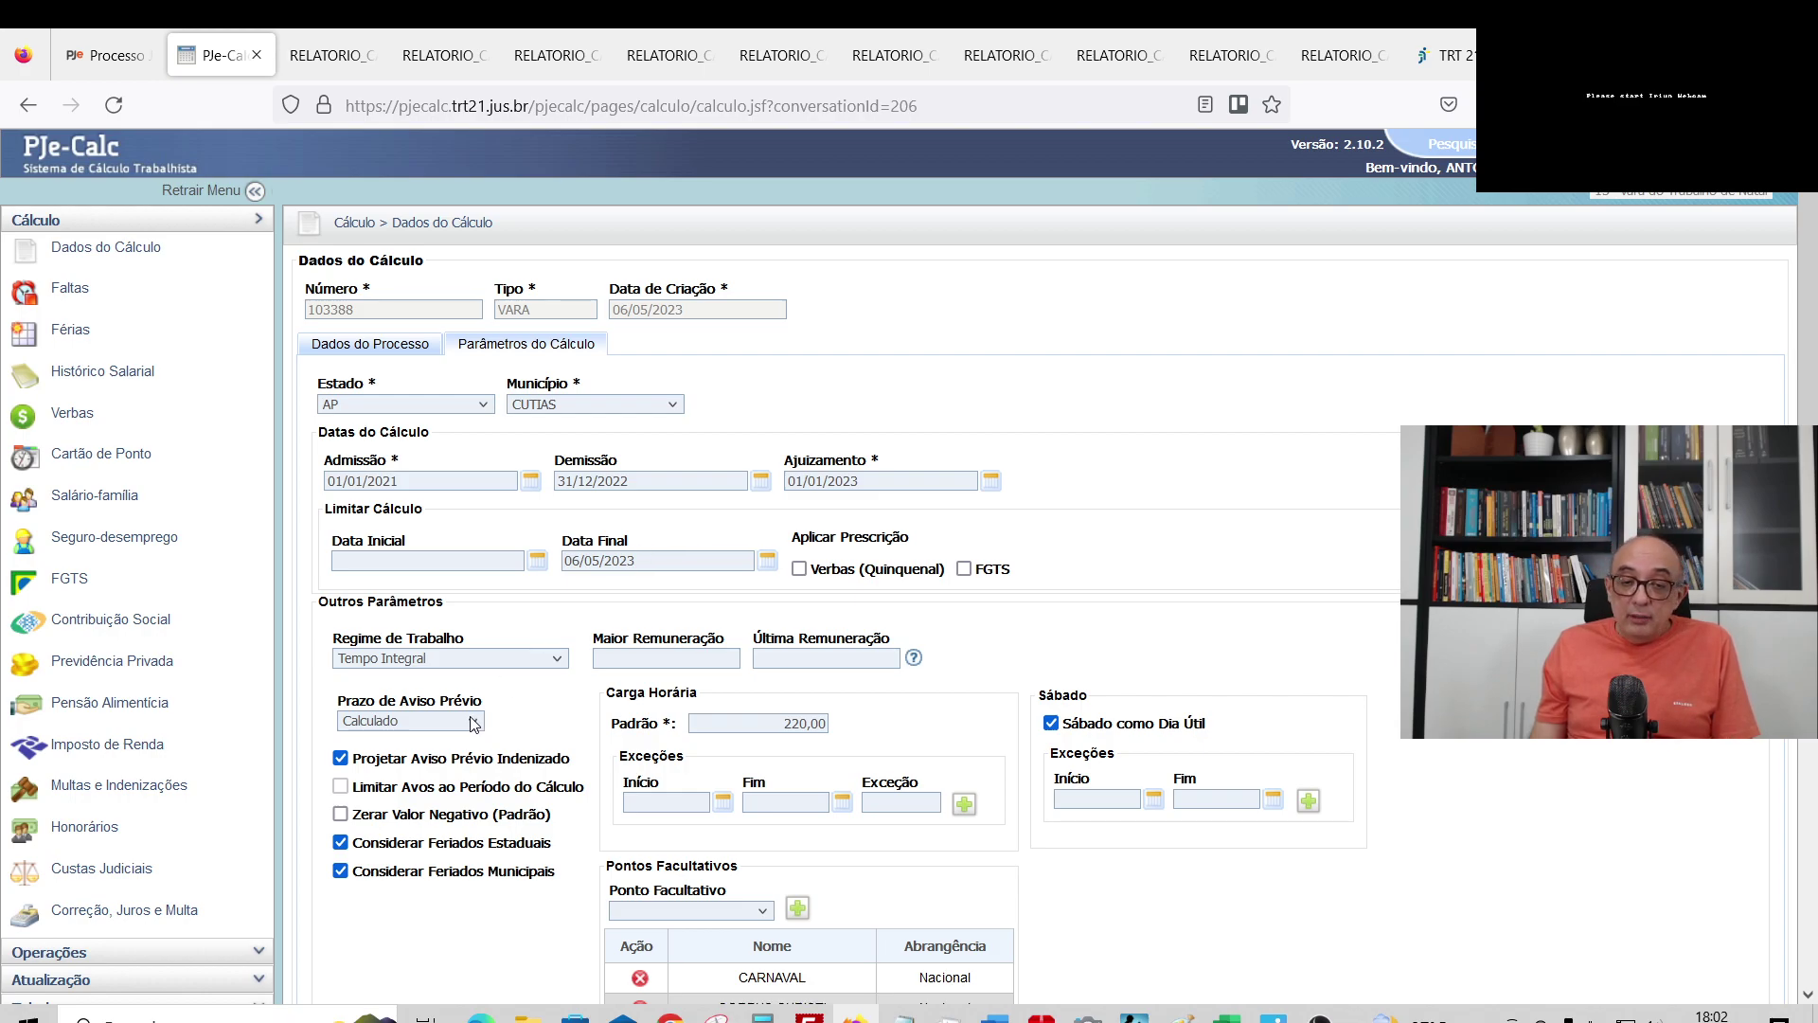
{"action": "scroll", "coordinate": [464, 738], "scroll_direction": "down", "scroll_amount": 4}
{"action": "left_click", "coordinate": [389, 874]}
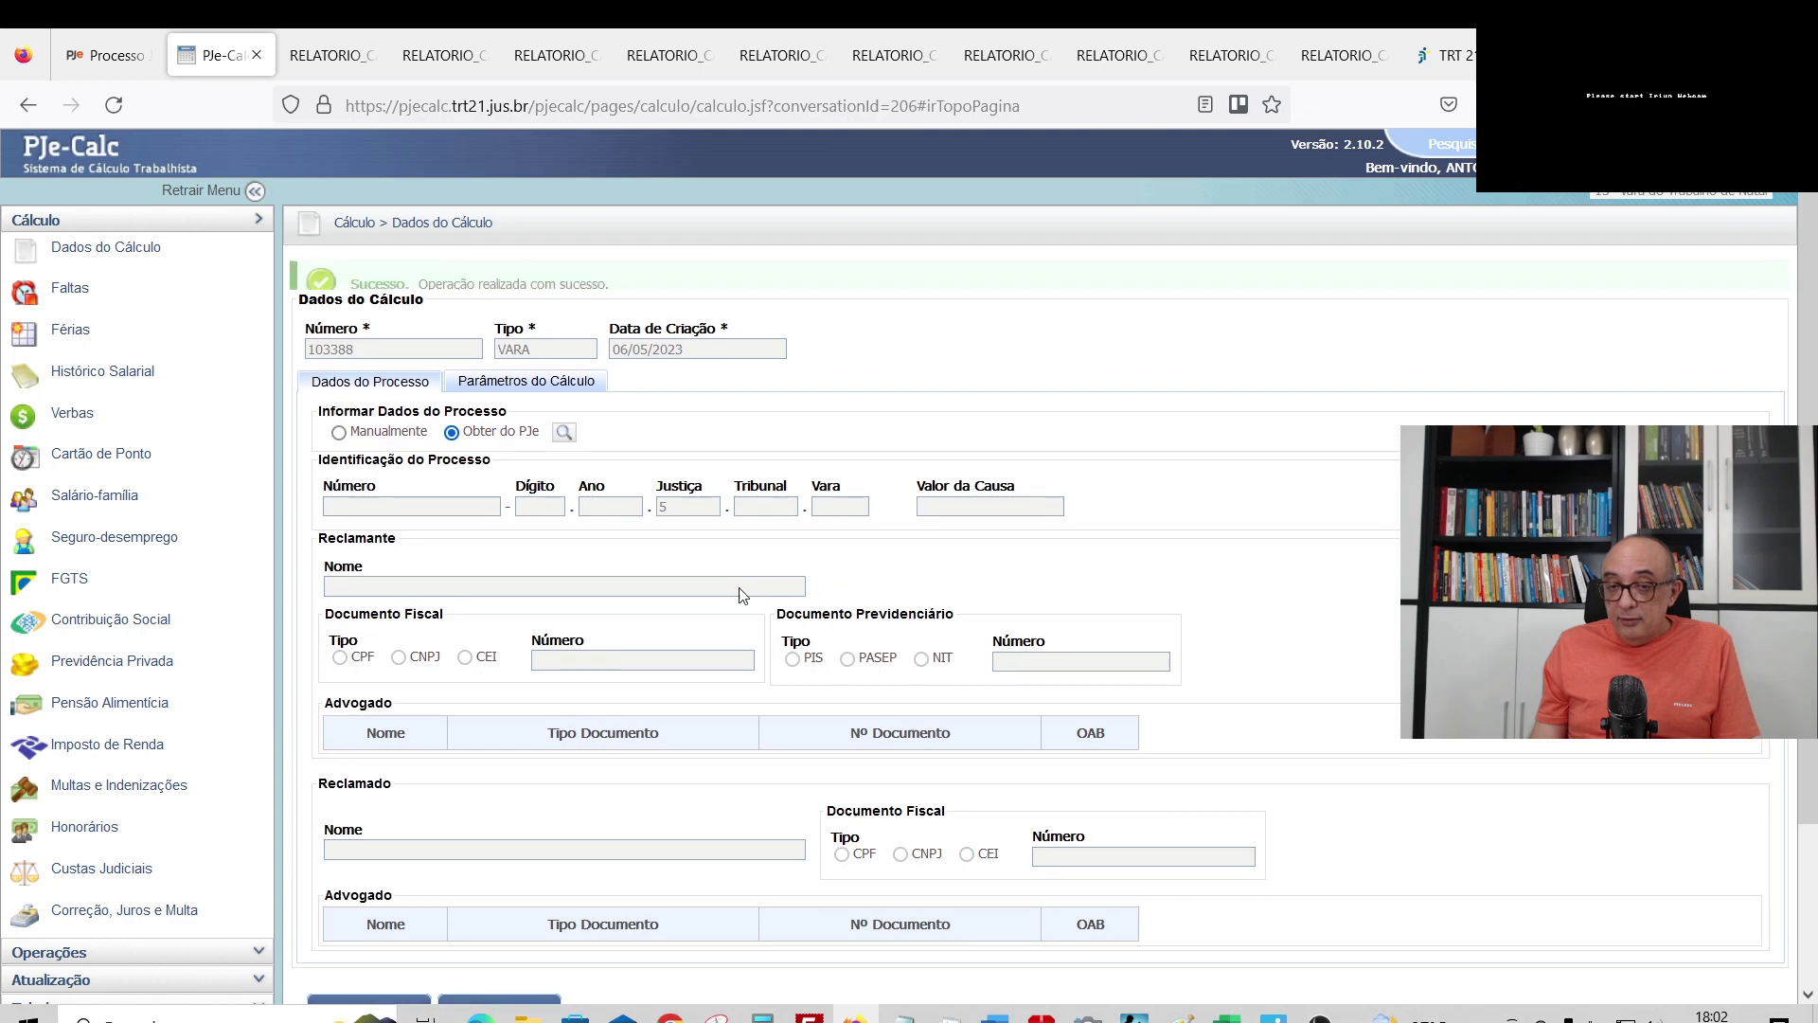
- Add the ADICIONAL DE INSALUBRIDADE 20% verba to the calculation through the express entry and save it
{"action": "left_click", "coordinate": [80, 415]}
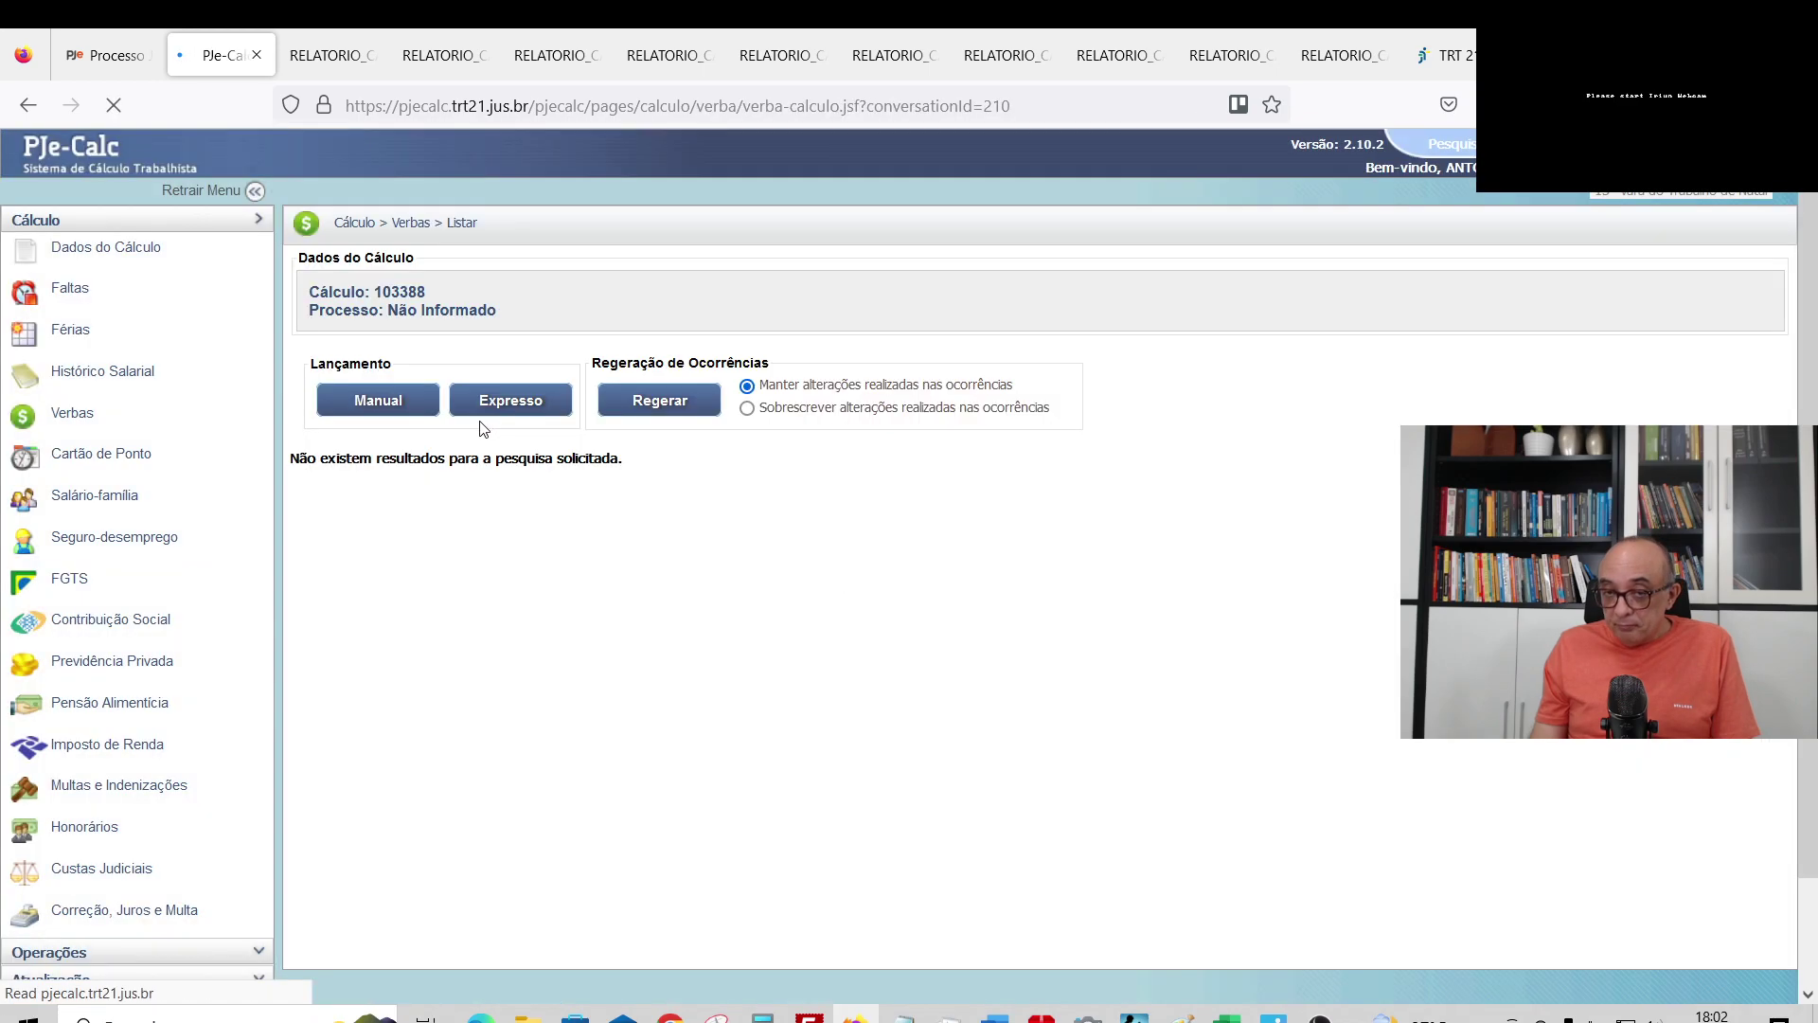
{"action": "left_click", "coordinate": [483, 413]}
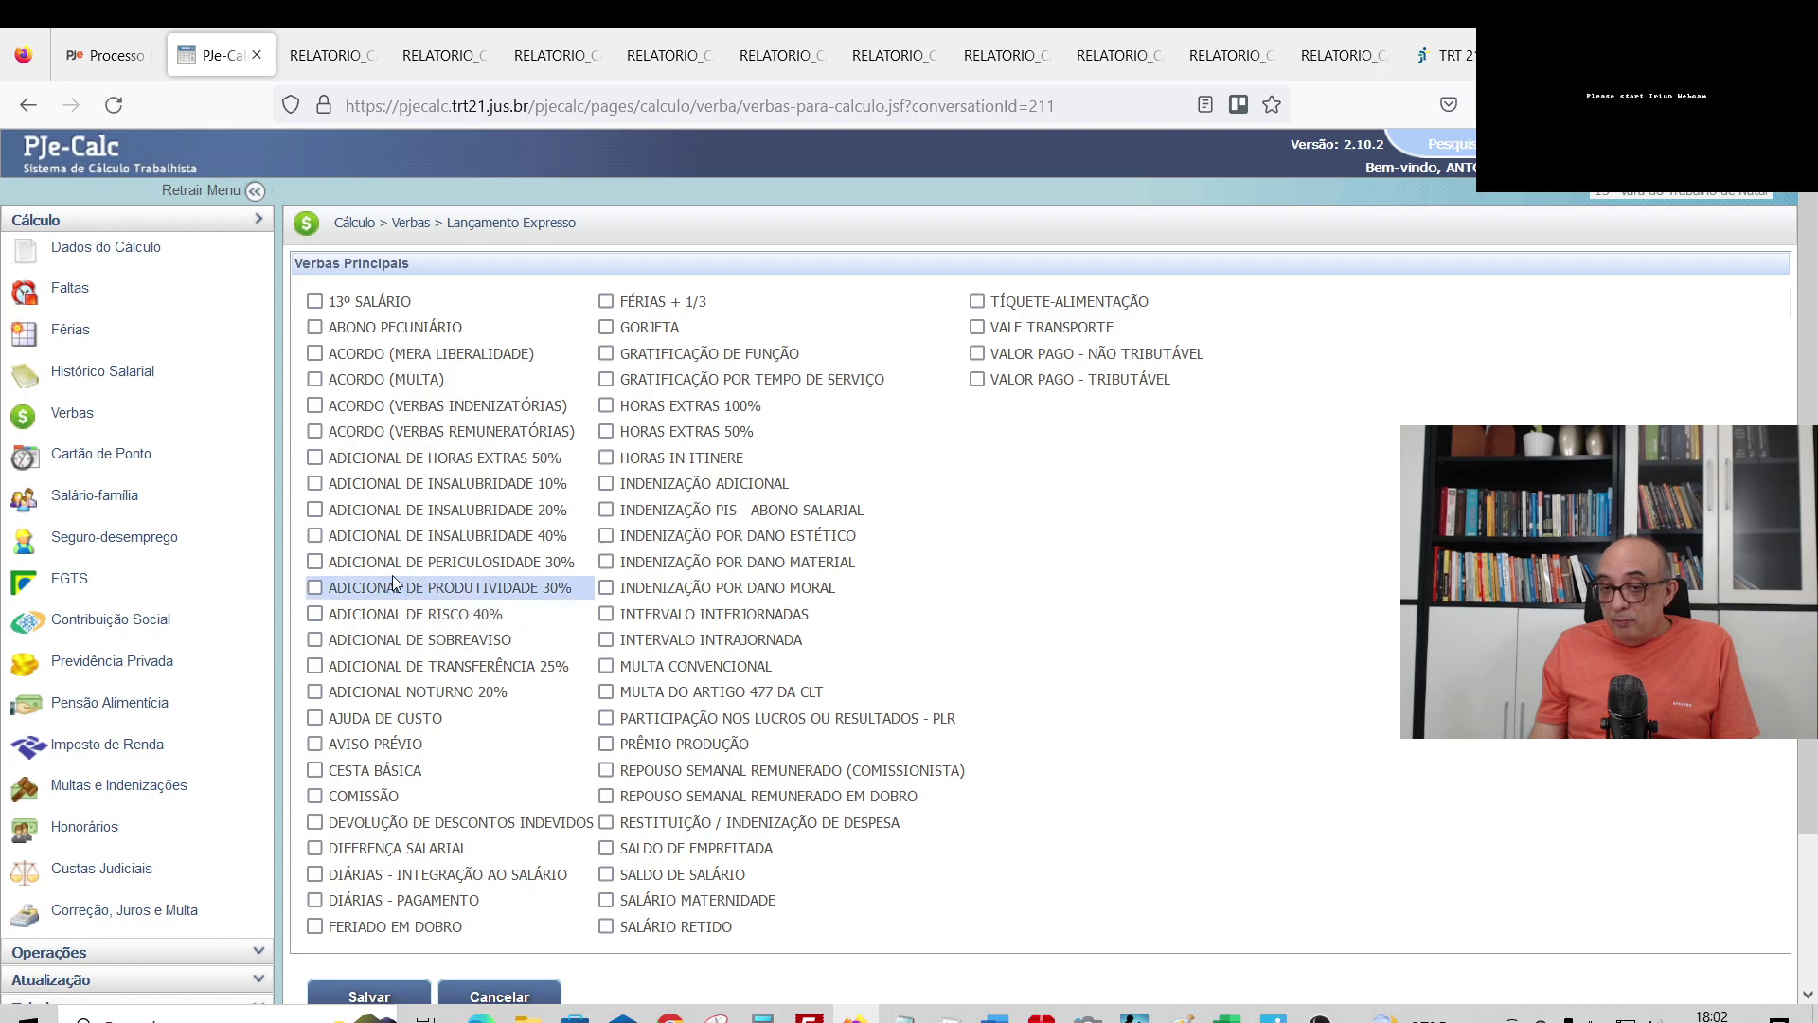
{"action": "left_click", "coordinate": [317, 511]}
{"action": "scroll", "coordinate": [379, 653], "scroll_direction": "down", "scroll_amount": 3}
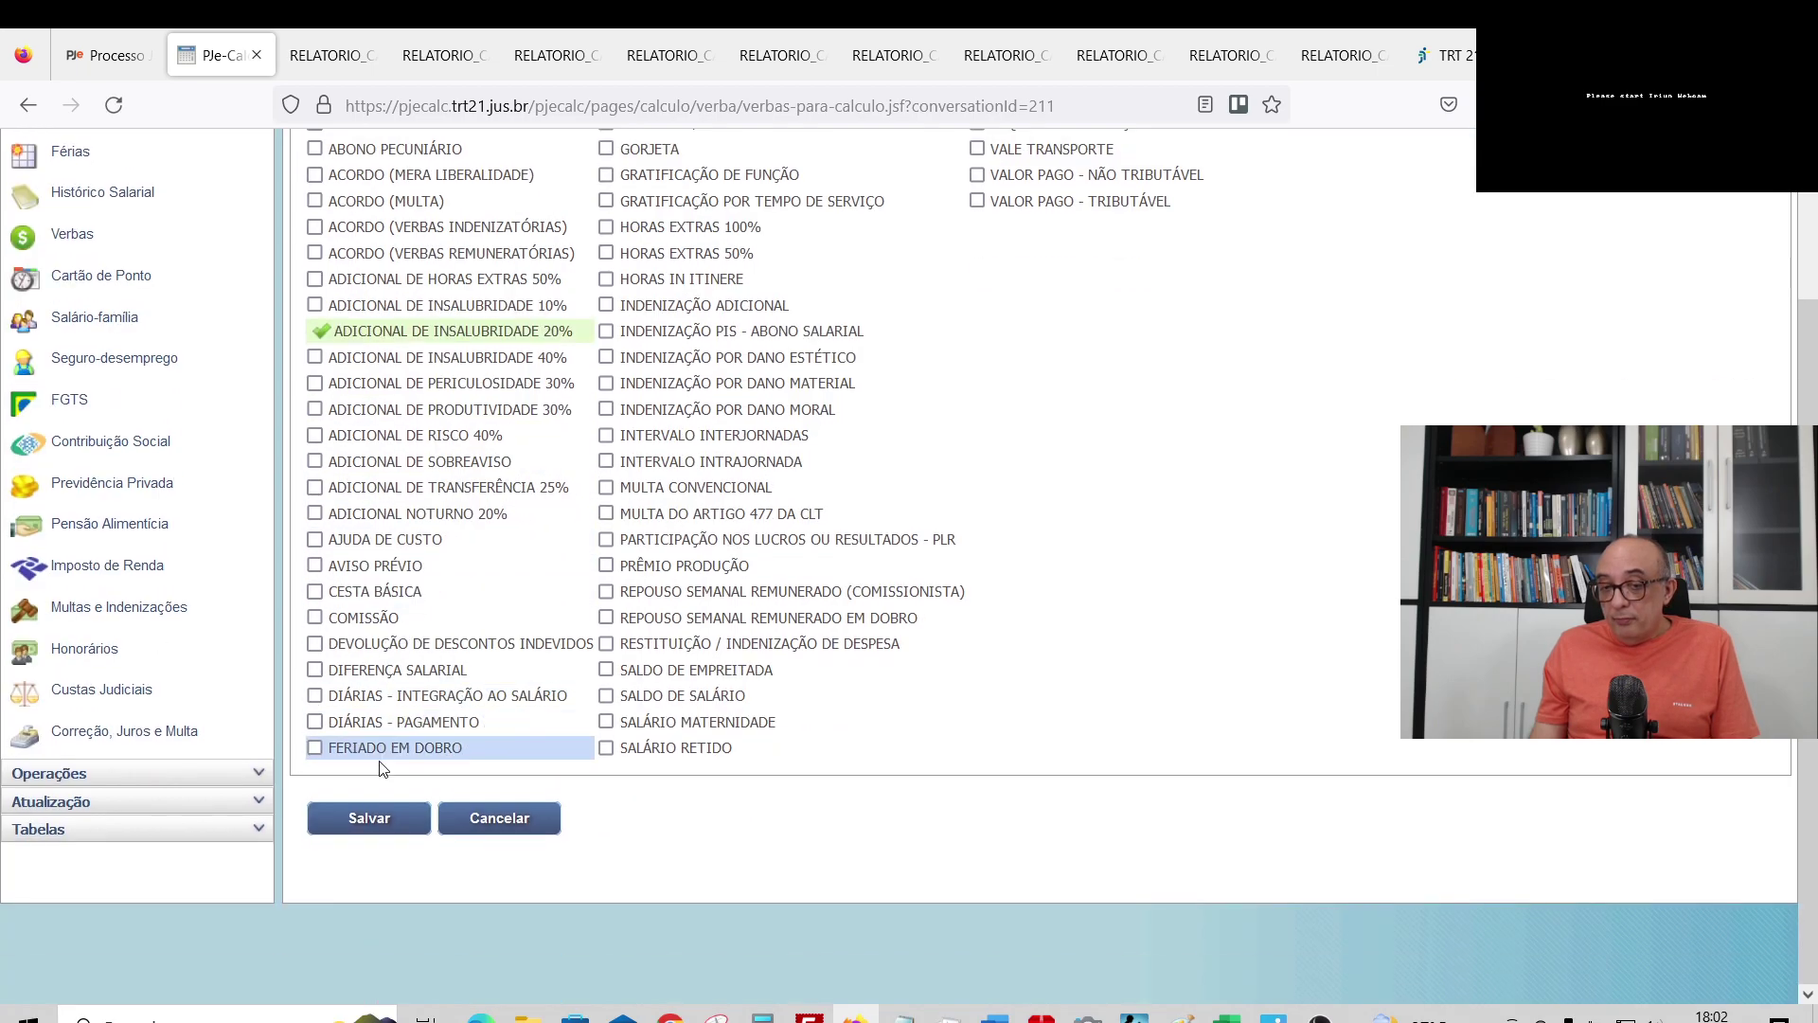
{"action": "left_click", "coordinate": [383, 820]}
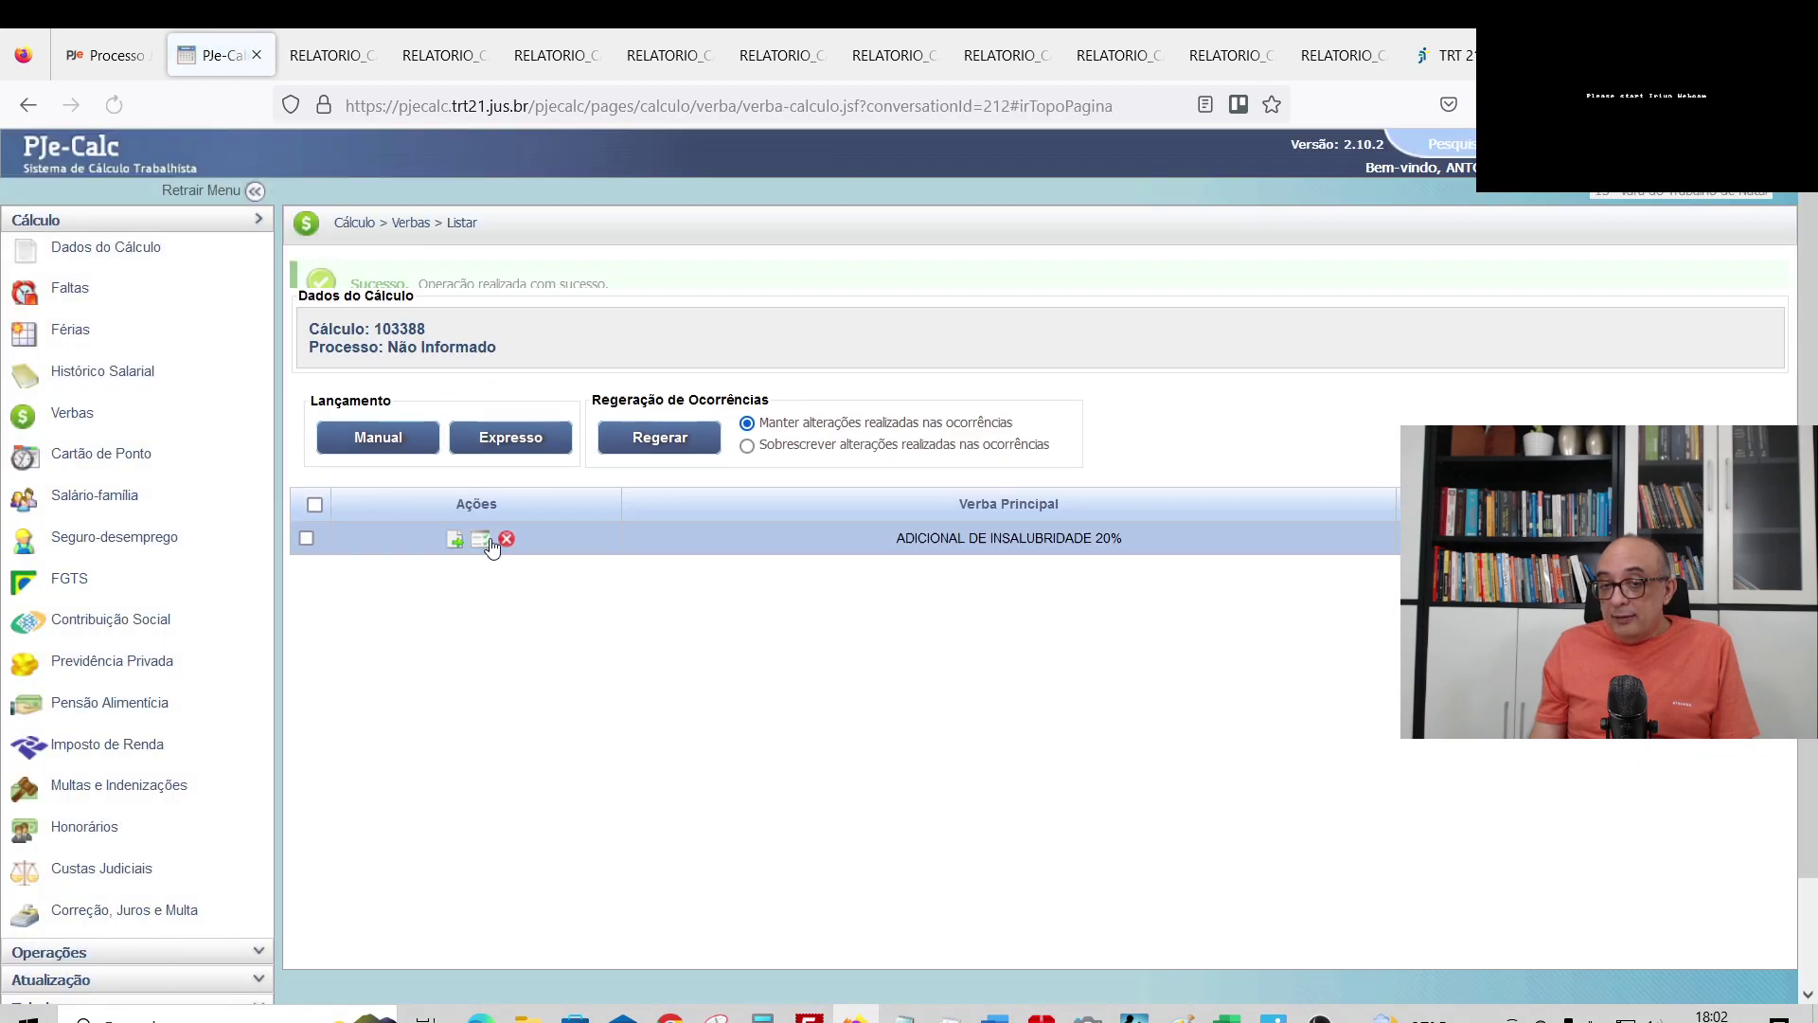
- Set the end of the ADICIONAL DE INSALUBRIDADE 20% period to 31/03/2023 and save the verba
{"action": "left_click", "coordinate": [453, 556]}
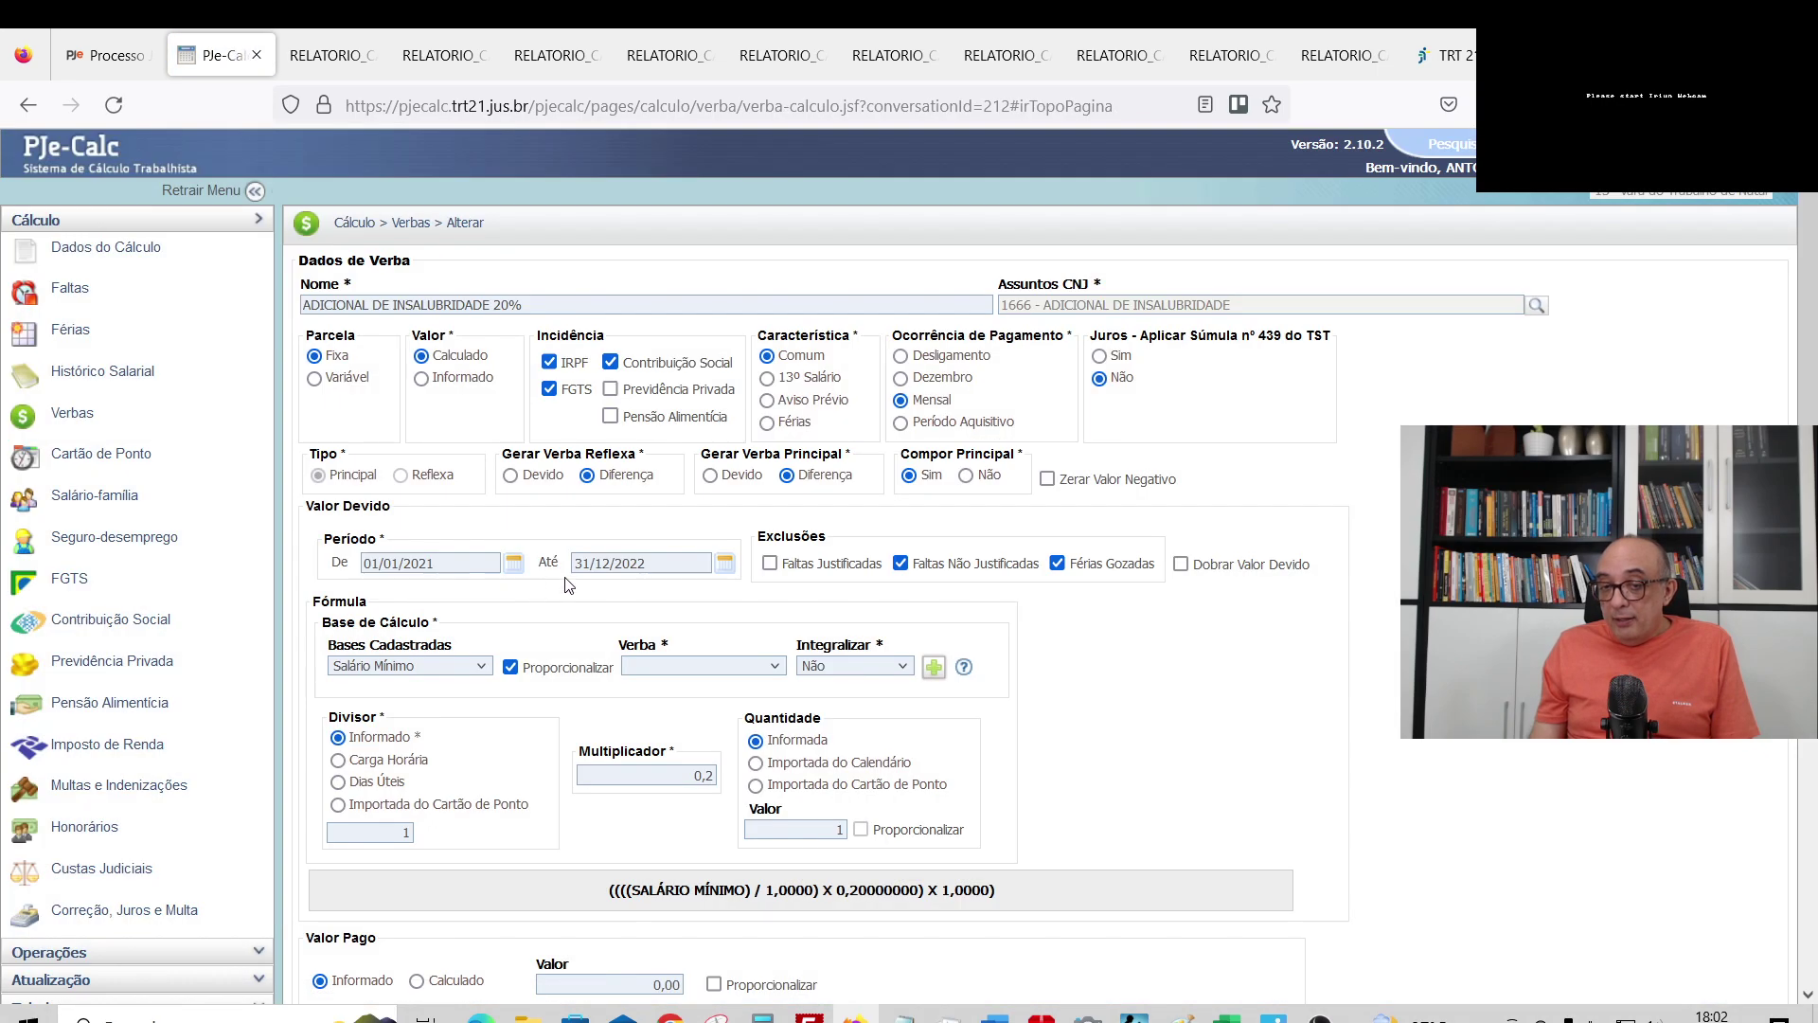
{"action": "triple_click", "coordinate": [652, 565]}
{"action": "type", "text": "3"}
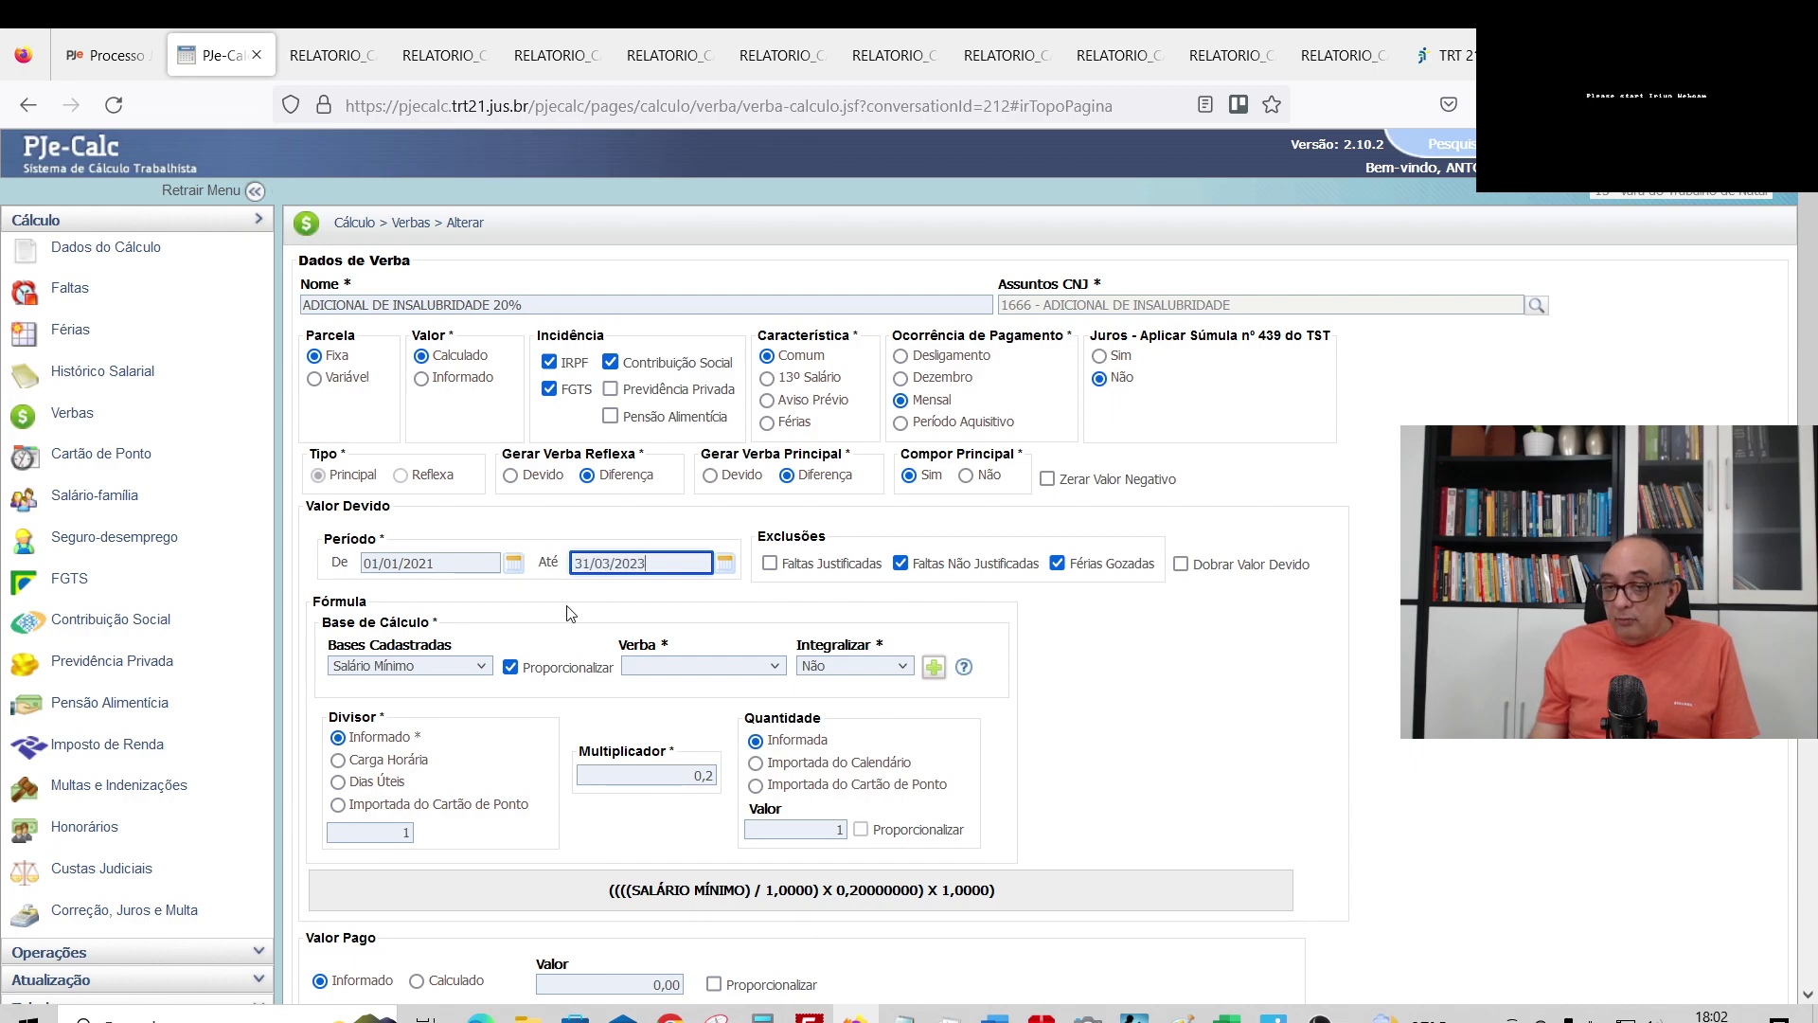
{"action": "scroll", "coordinate": [578, 609], "scroll_direction": "down", "scroll_amount": 3}
{"action": "left_click", "coordinate": [365, 911]}
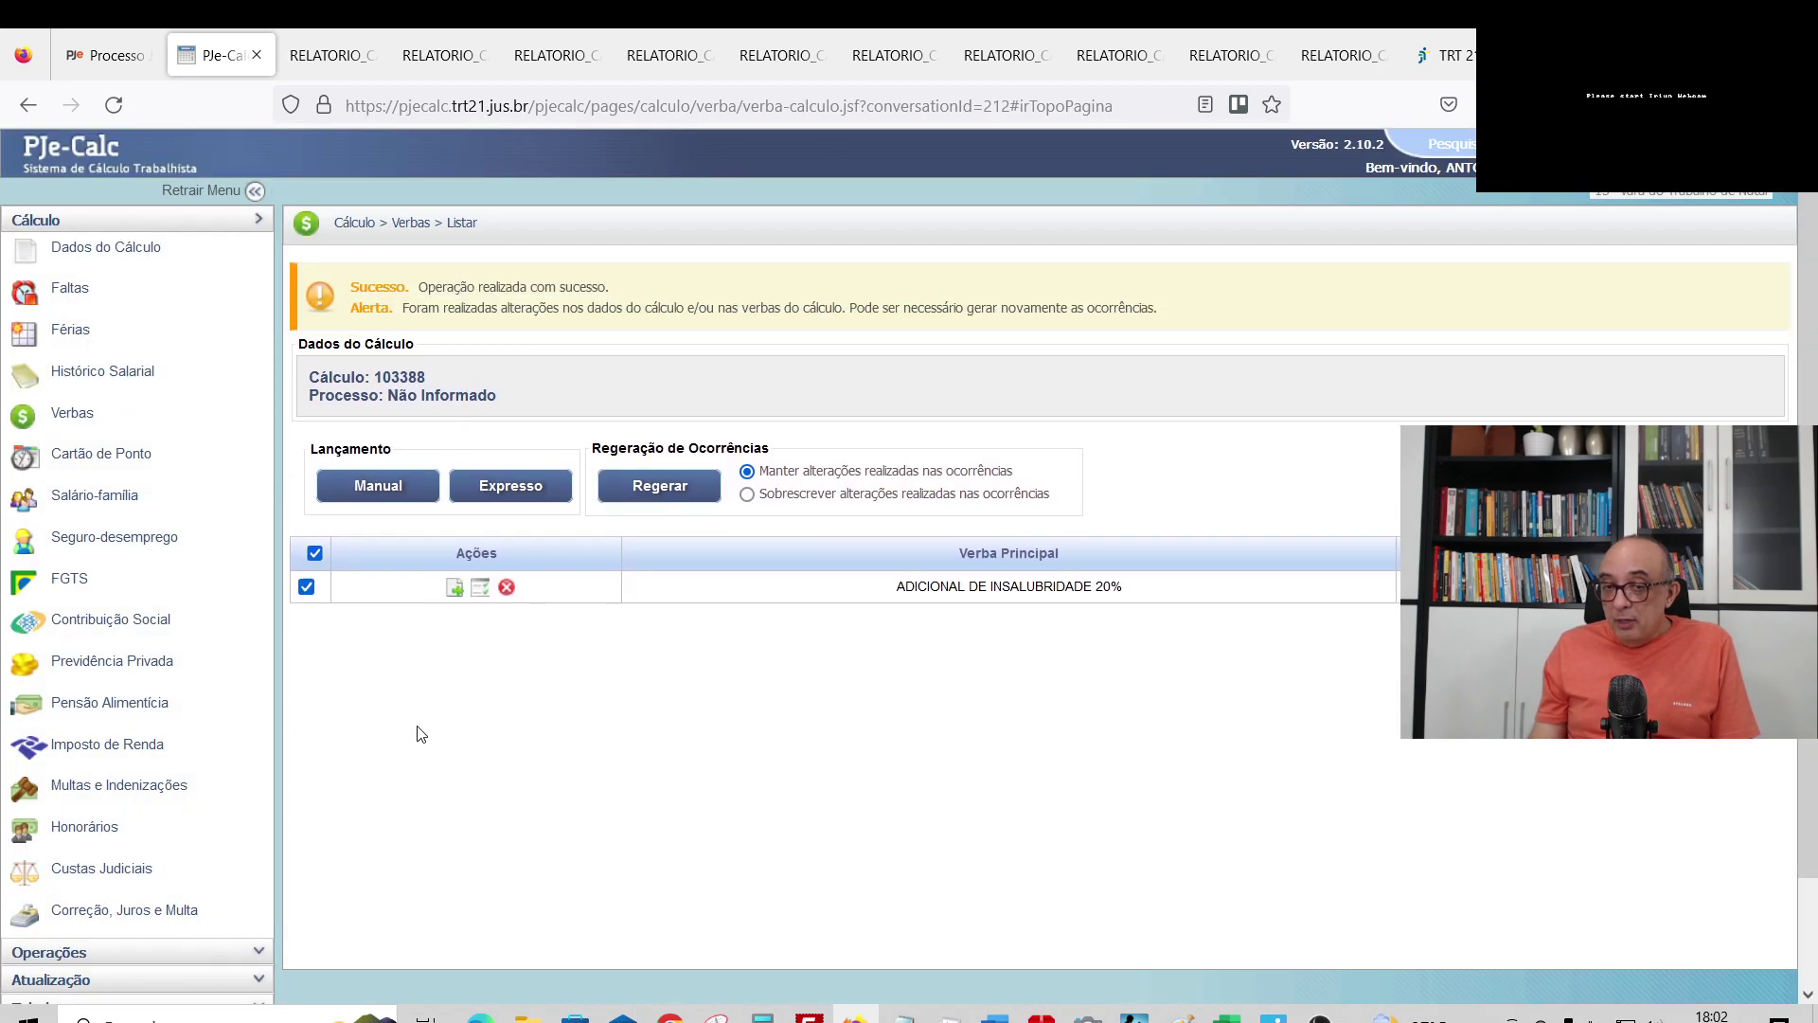
- Regenerate the verba's occurrences, keeping the changes already made, and liquidate the calculation
{"action": "left_click", "coordinate": [676, 496]}
{"action": "left_click", "coordinate": [863, 525]}
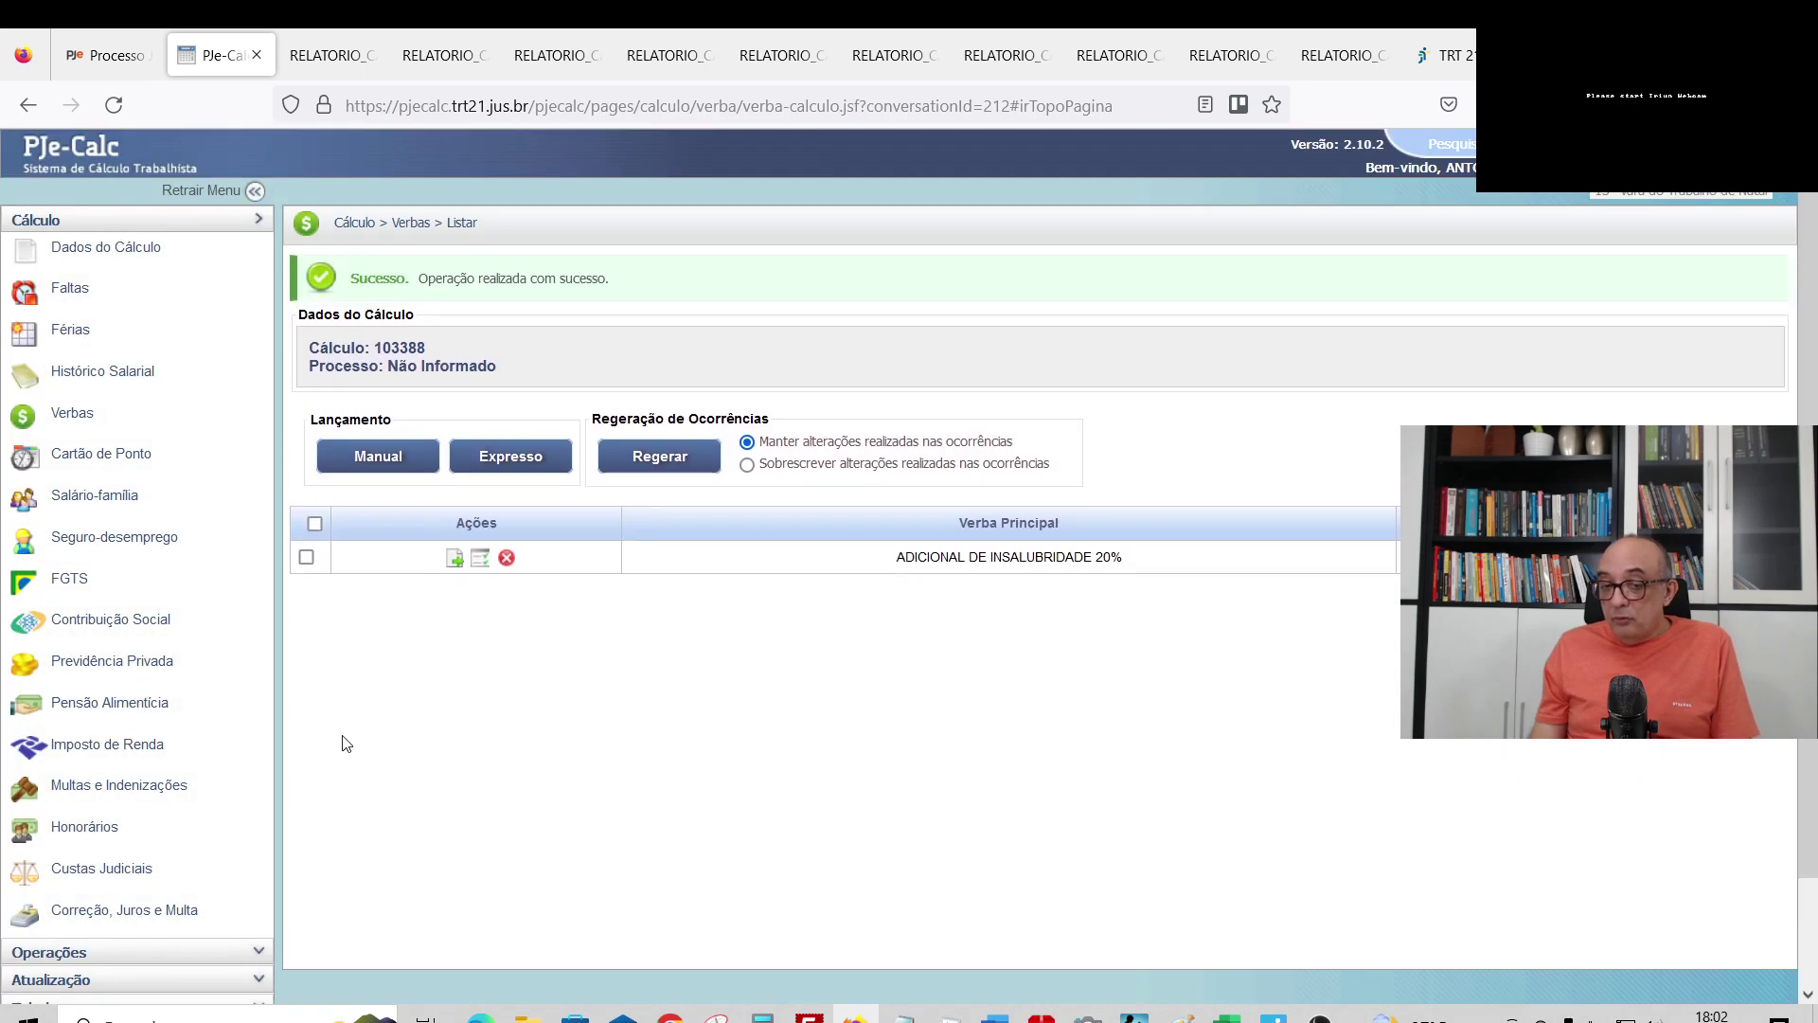
{"action": "left_click", "coordinate": [59, 953]}
{"action": "left_click", "coordinate": [86, 274]}
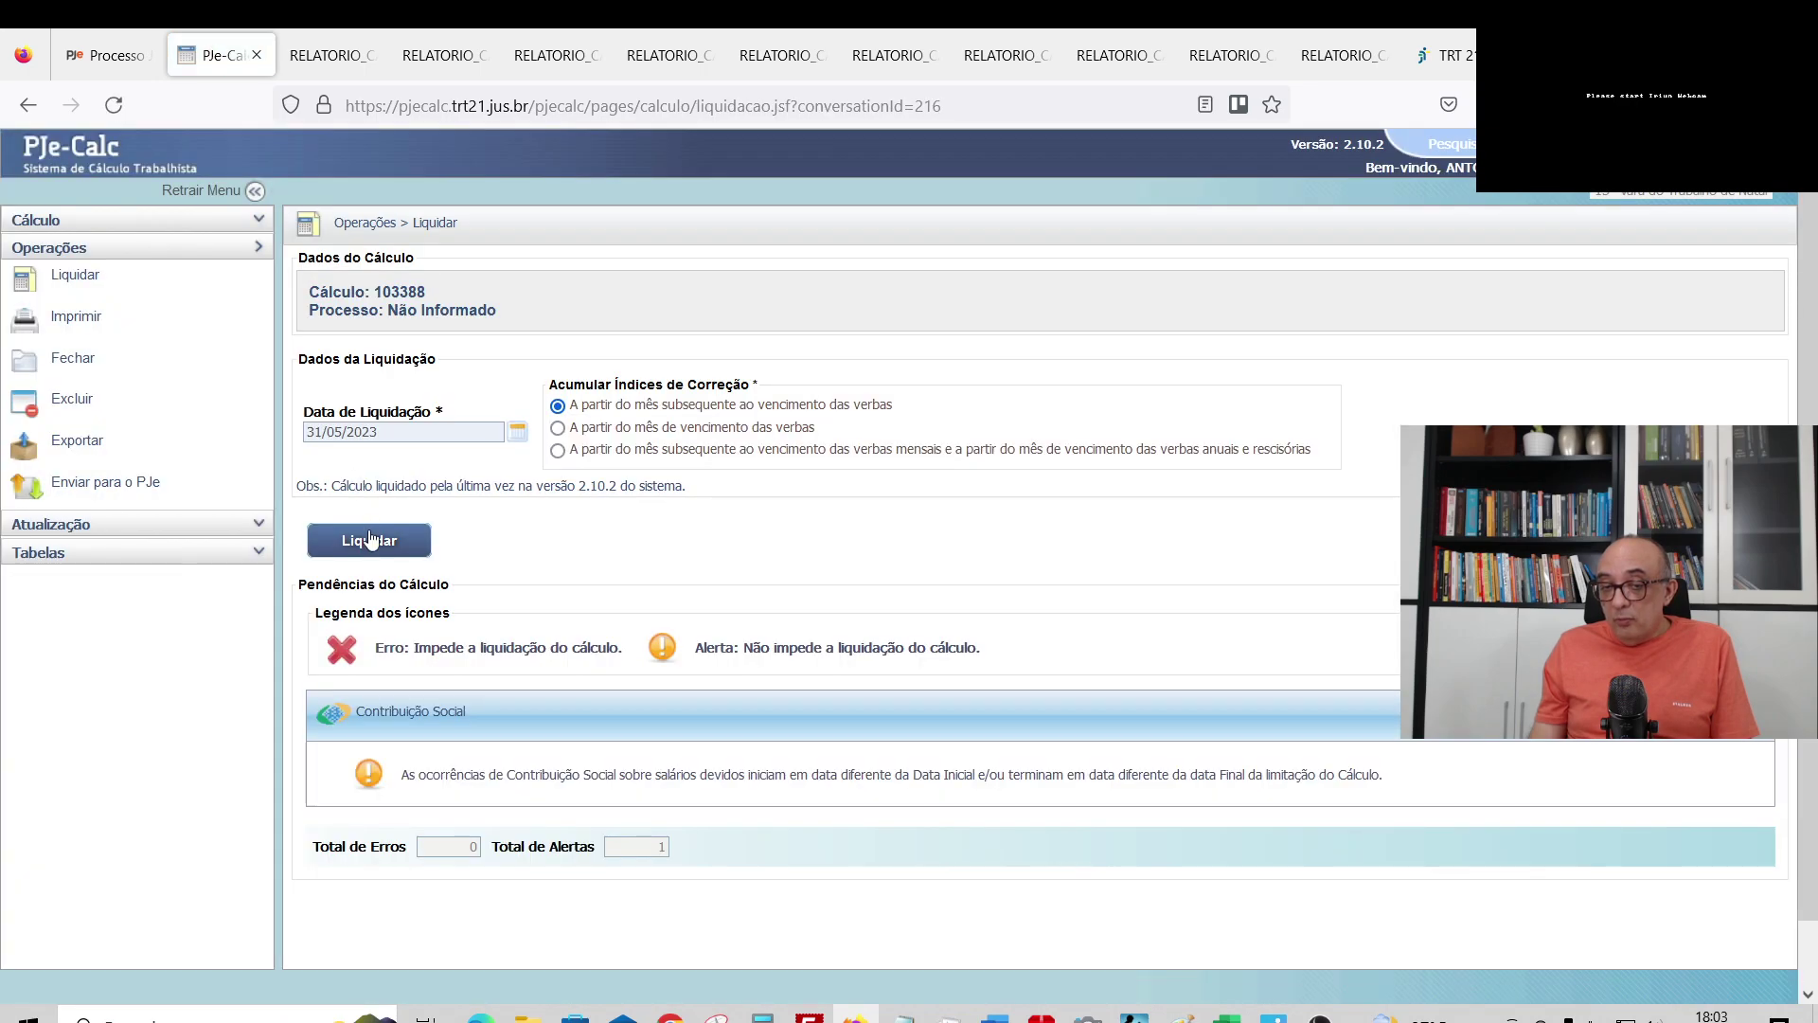
{"action": "left_click", "coordinate": [352, 535]}
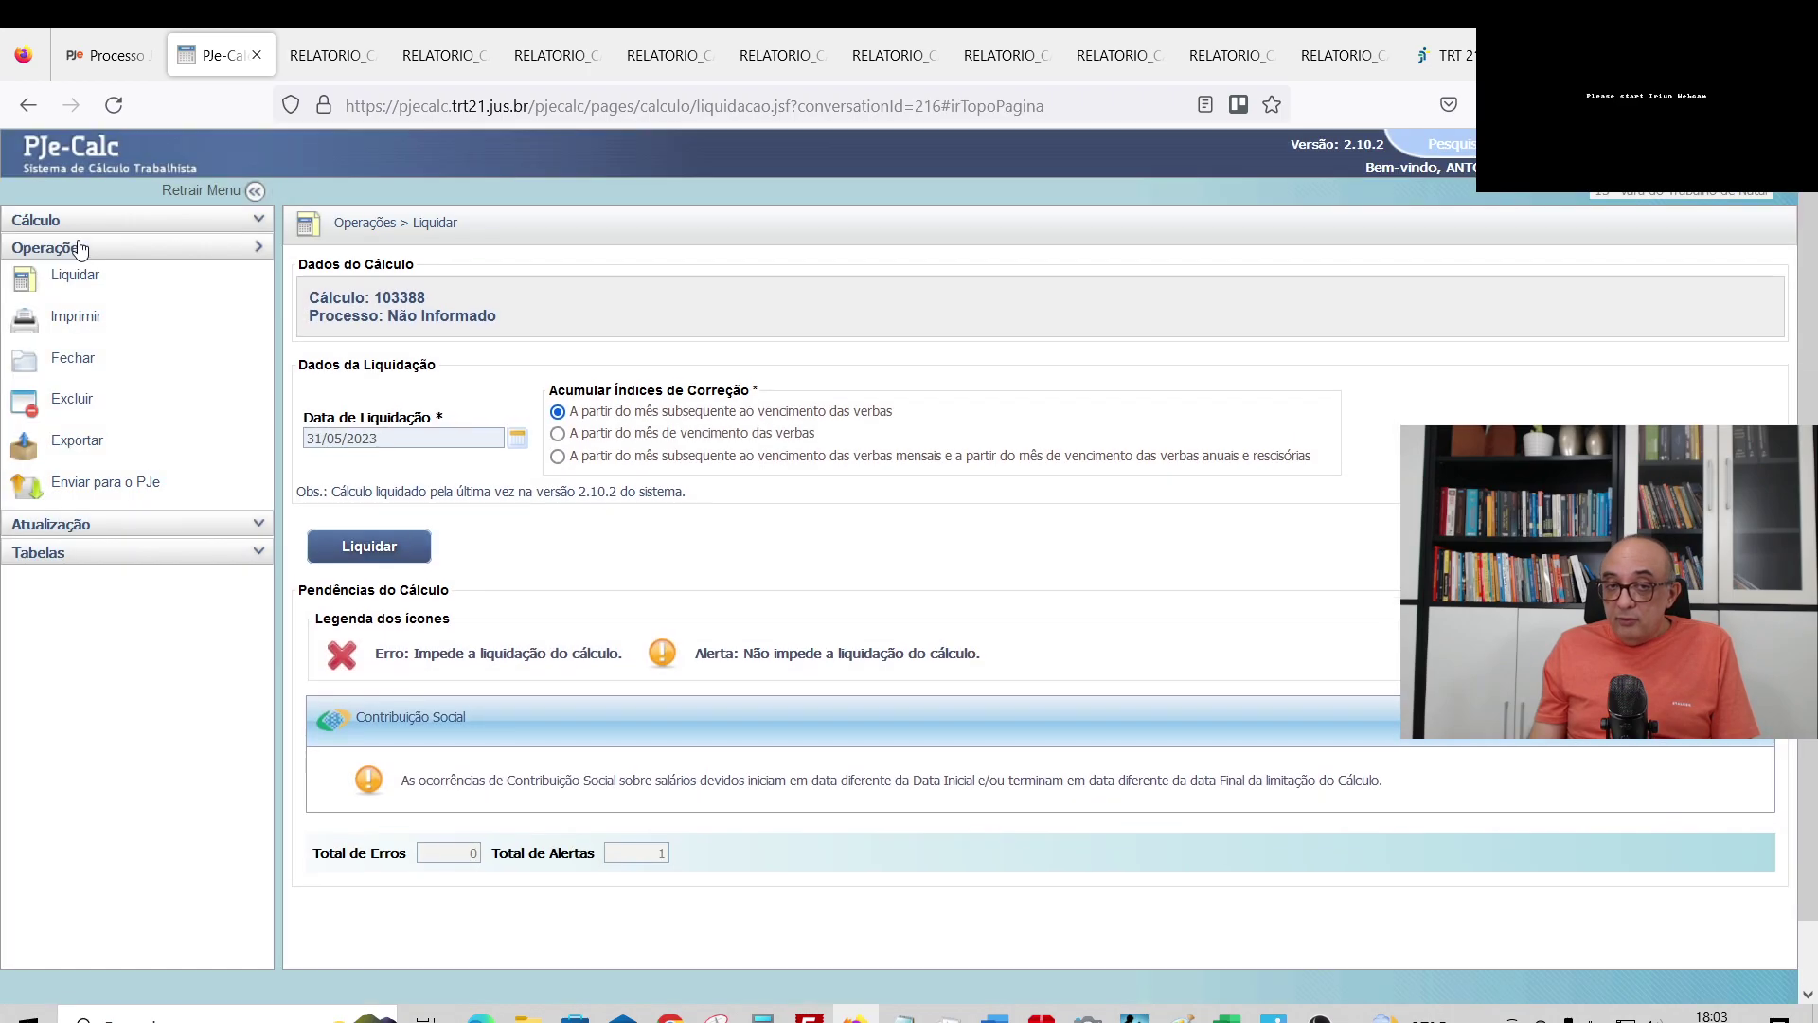
- In the correction, interest and fine settings, remove the combined Sem Juros entry from the late-payment interest
{"action": "left_click", "coordinate": [63, 224]}
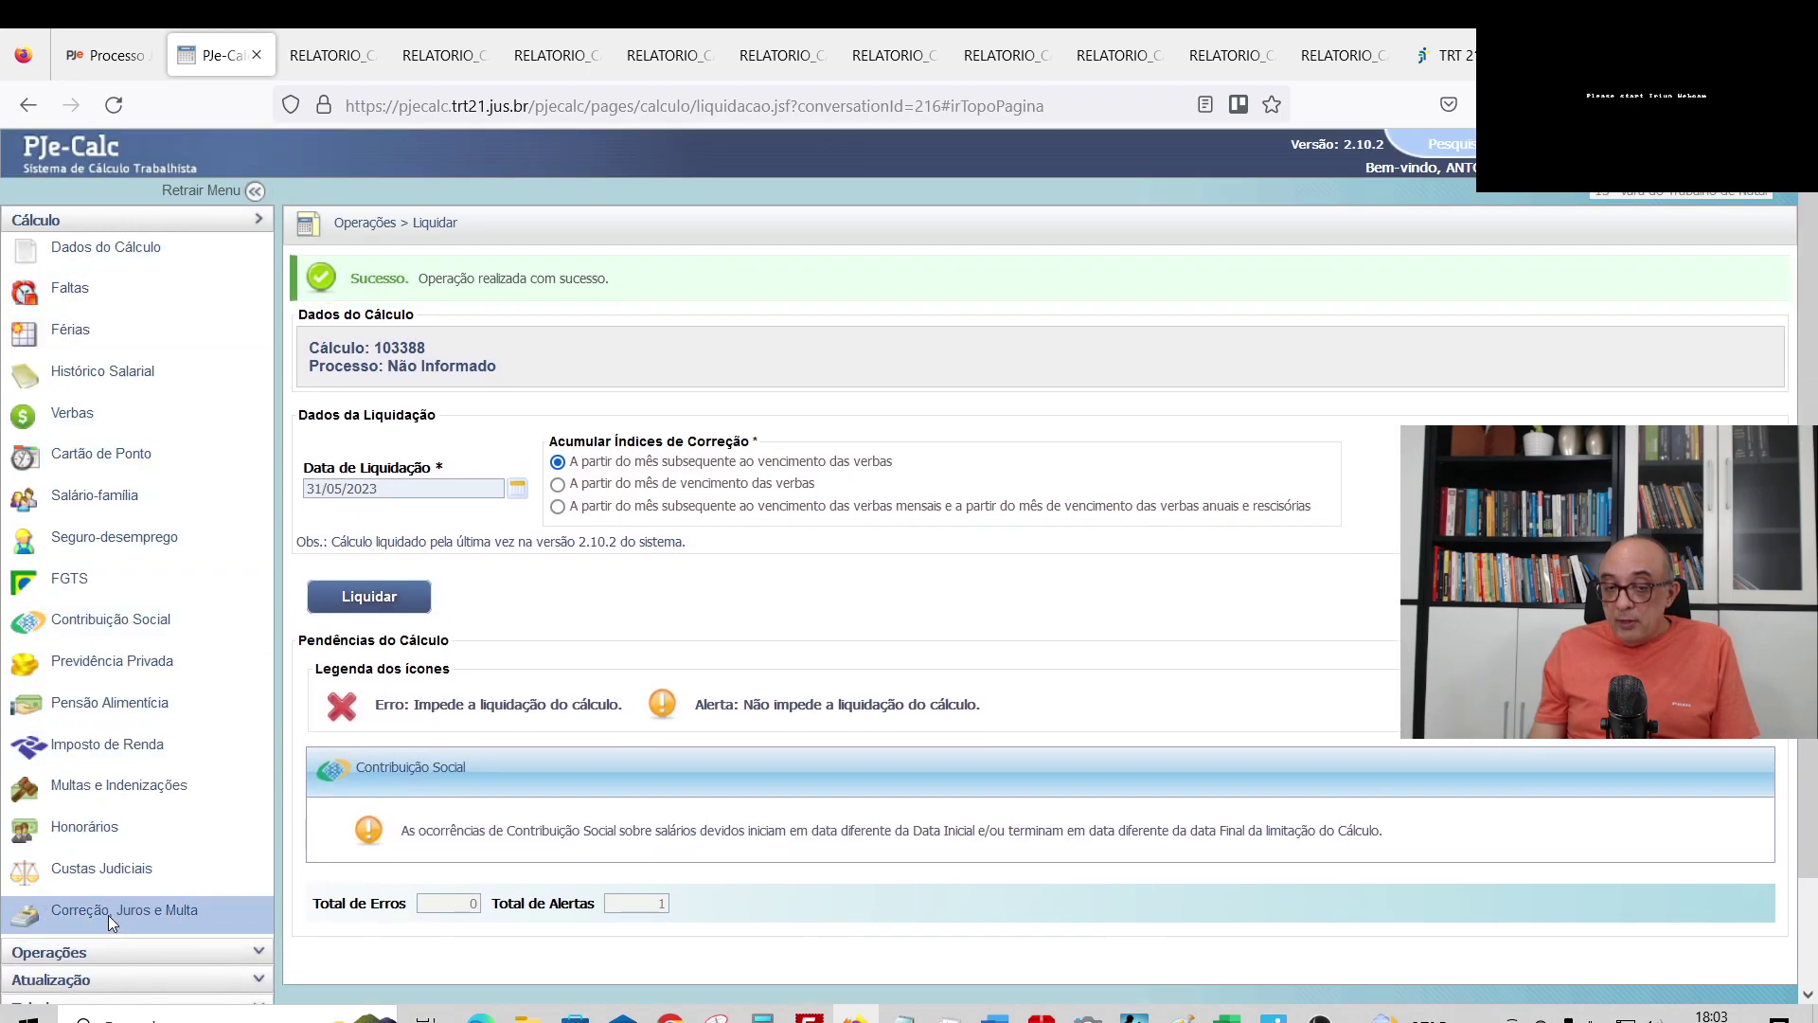
{"action": "left_click", "coordinate": [107, 915]}
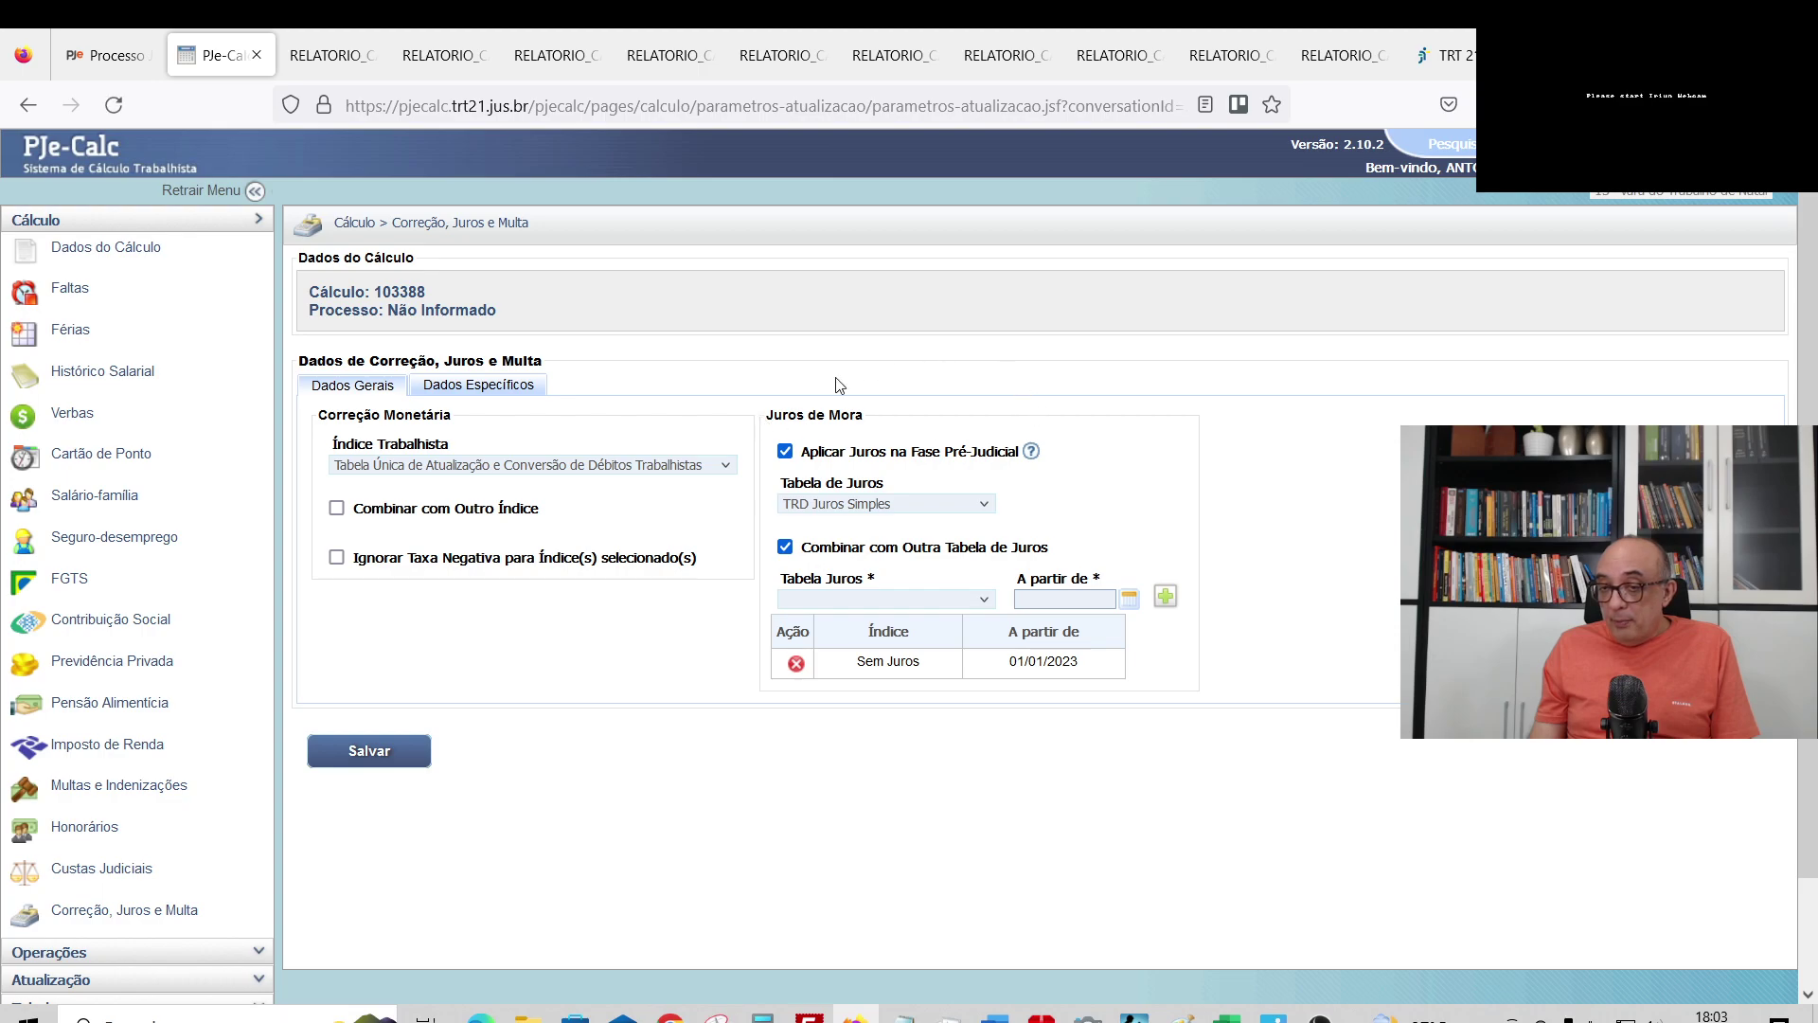
{"action": "left_click", "coordinate": [796, 663]}
- Set the main late-payment interest table to Juros Simples 1,0% a.m
{"action": "left_click", "coordinate": [820, 506]}
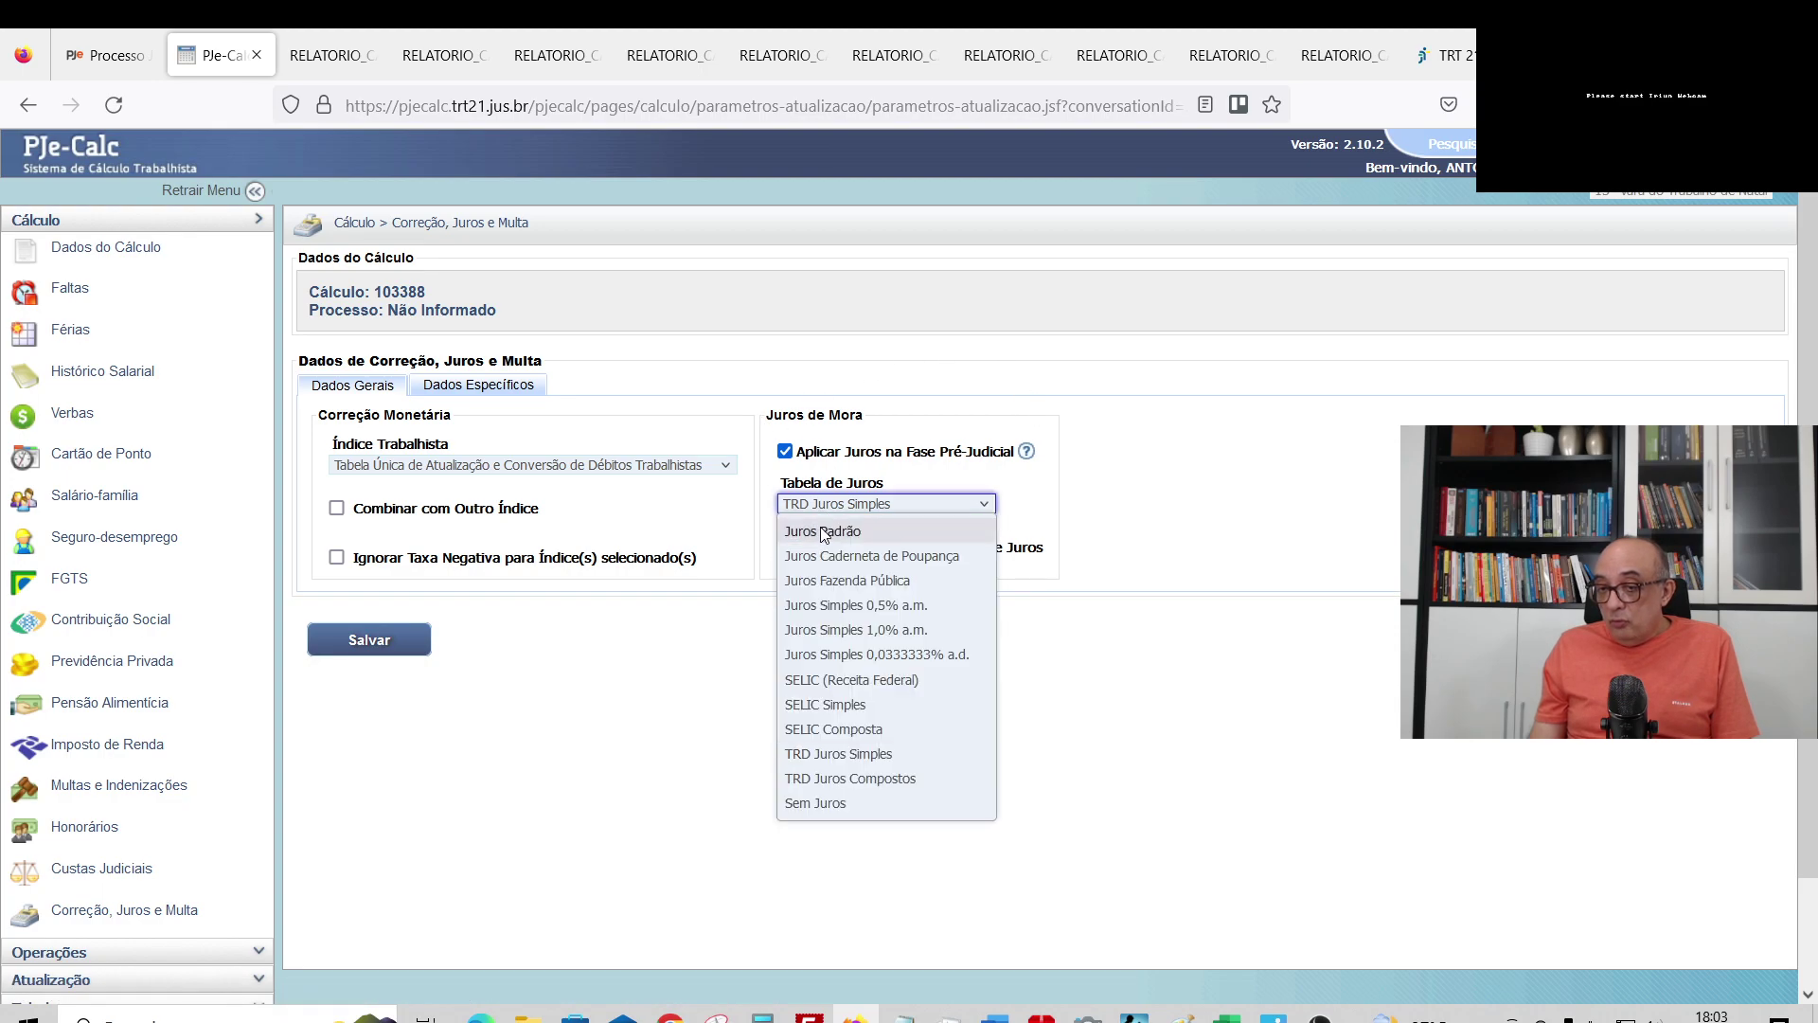
{"action": "left_click", "coordinate": [856, 626]}
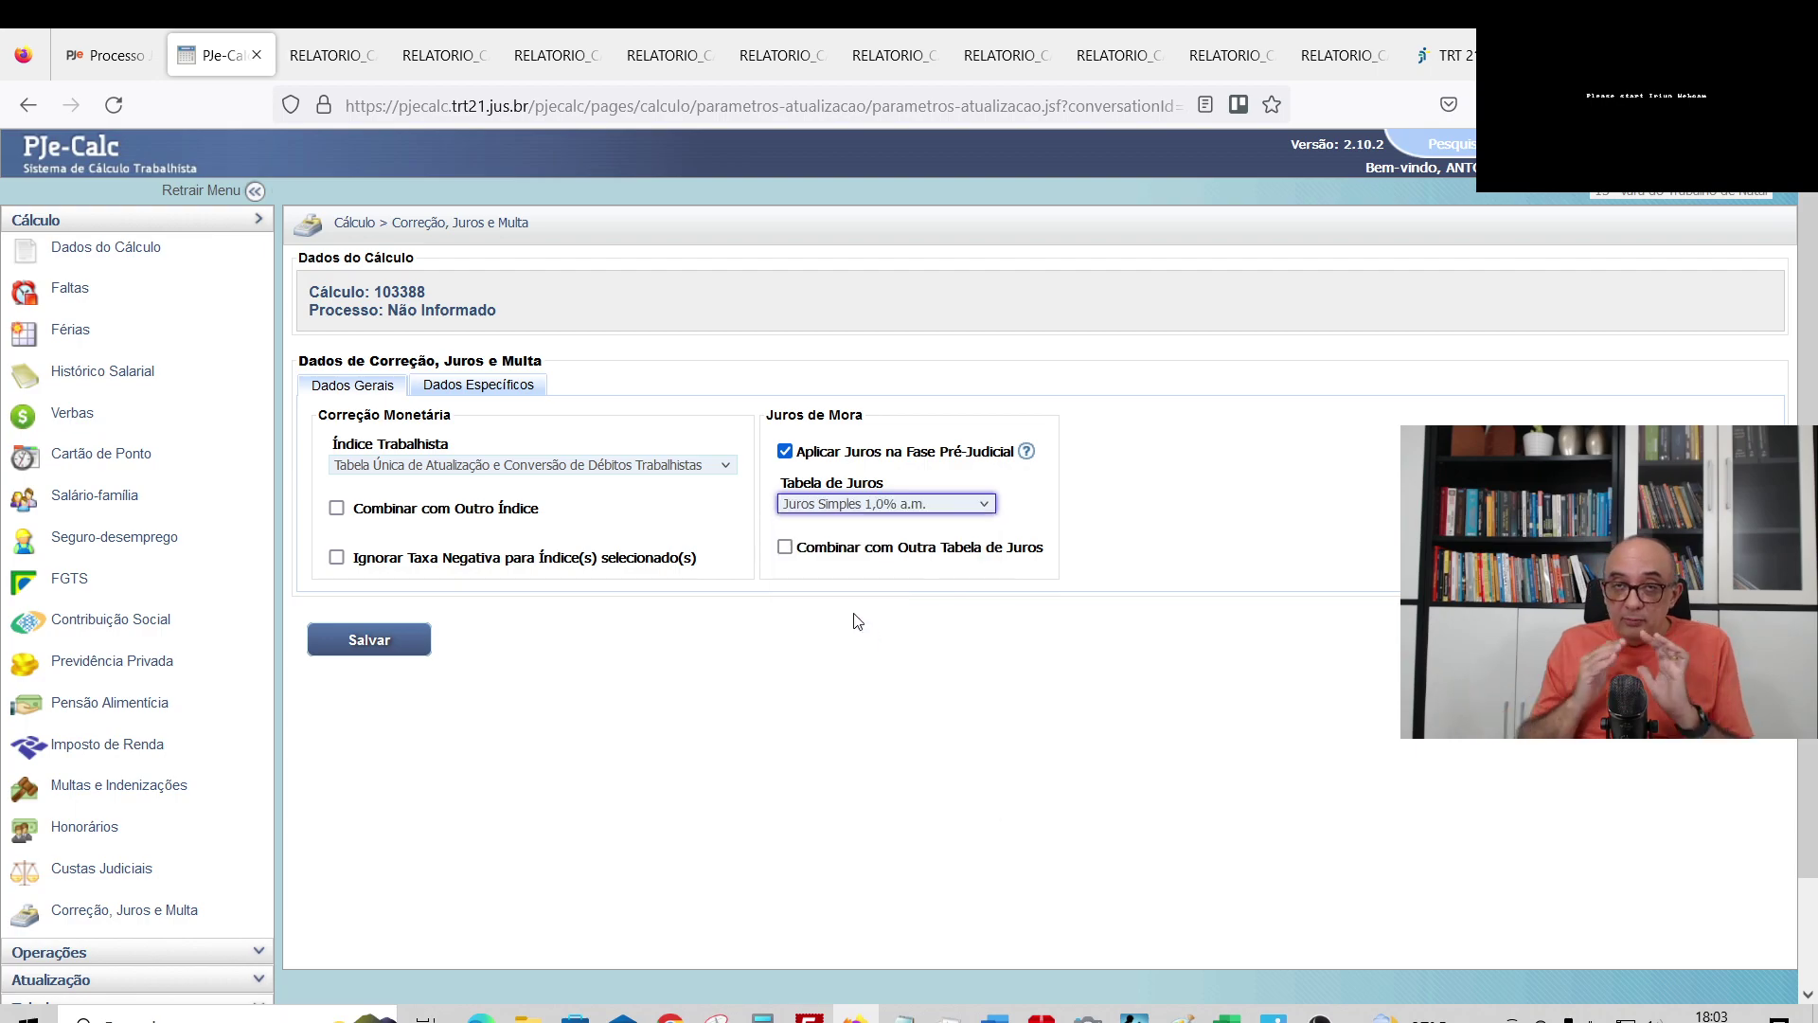
{"action": "left_click", "coordinate": [852, 623]}
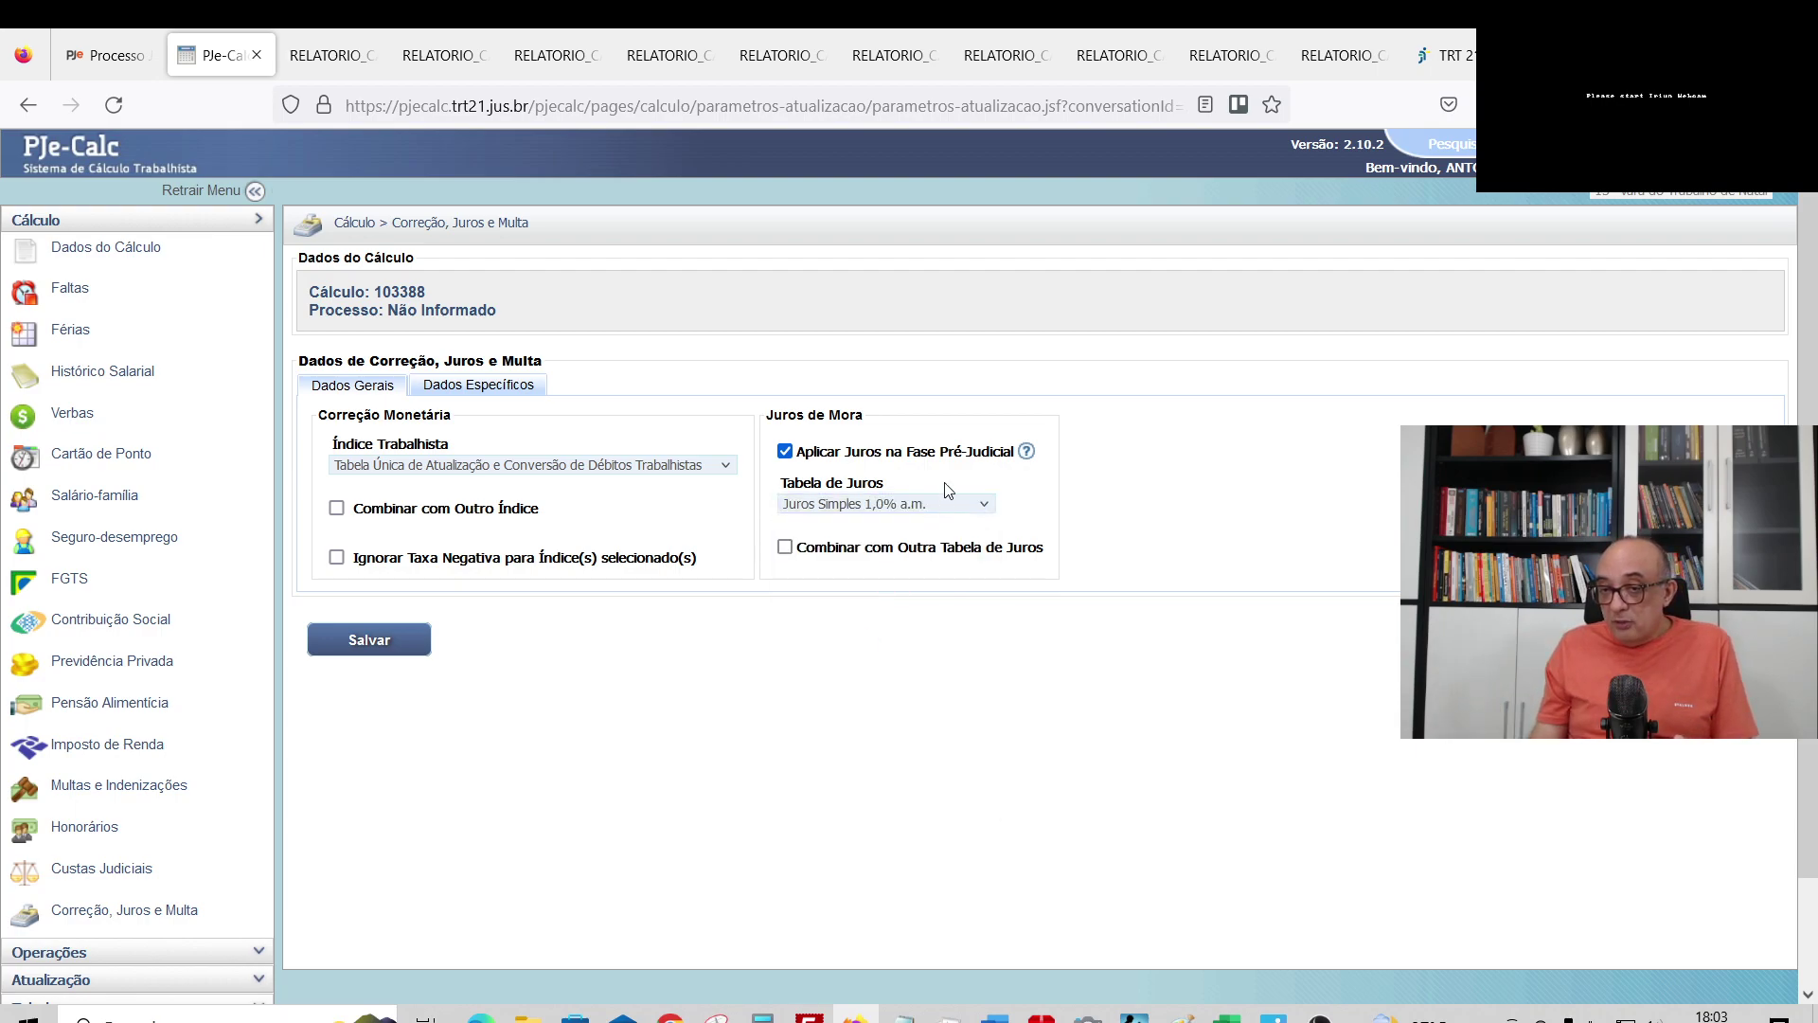
{"action": "left_click", "coordinate": [794, 506]}
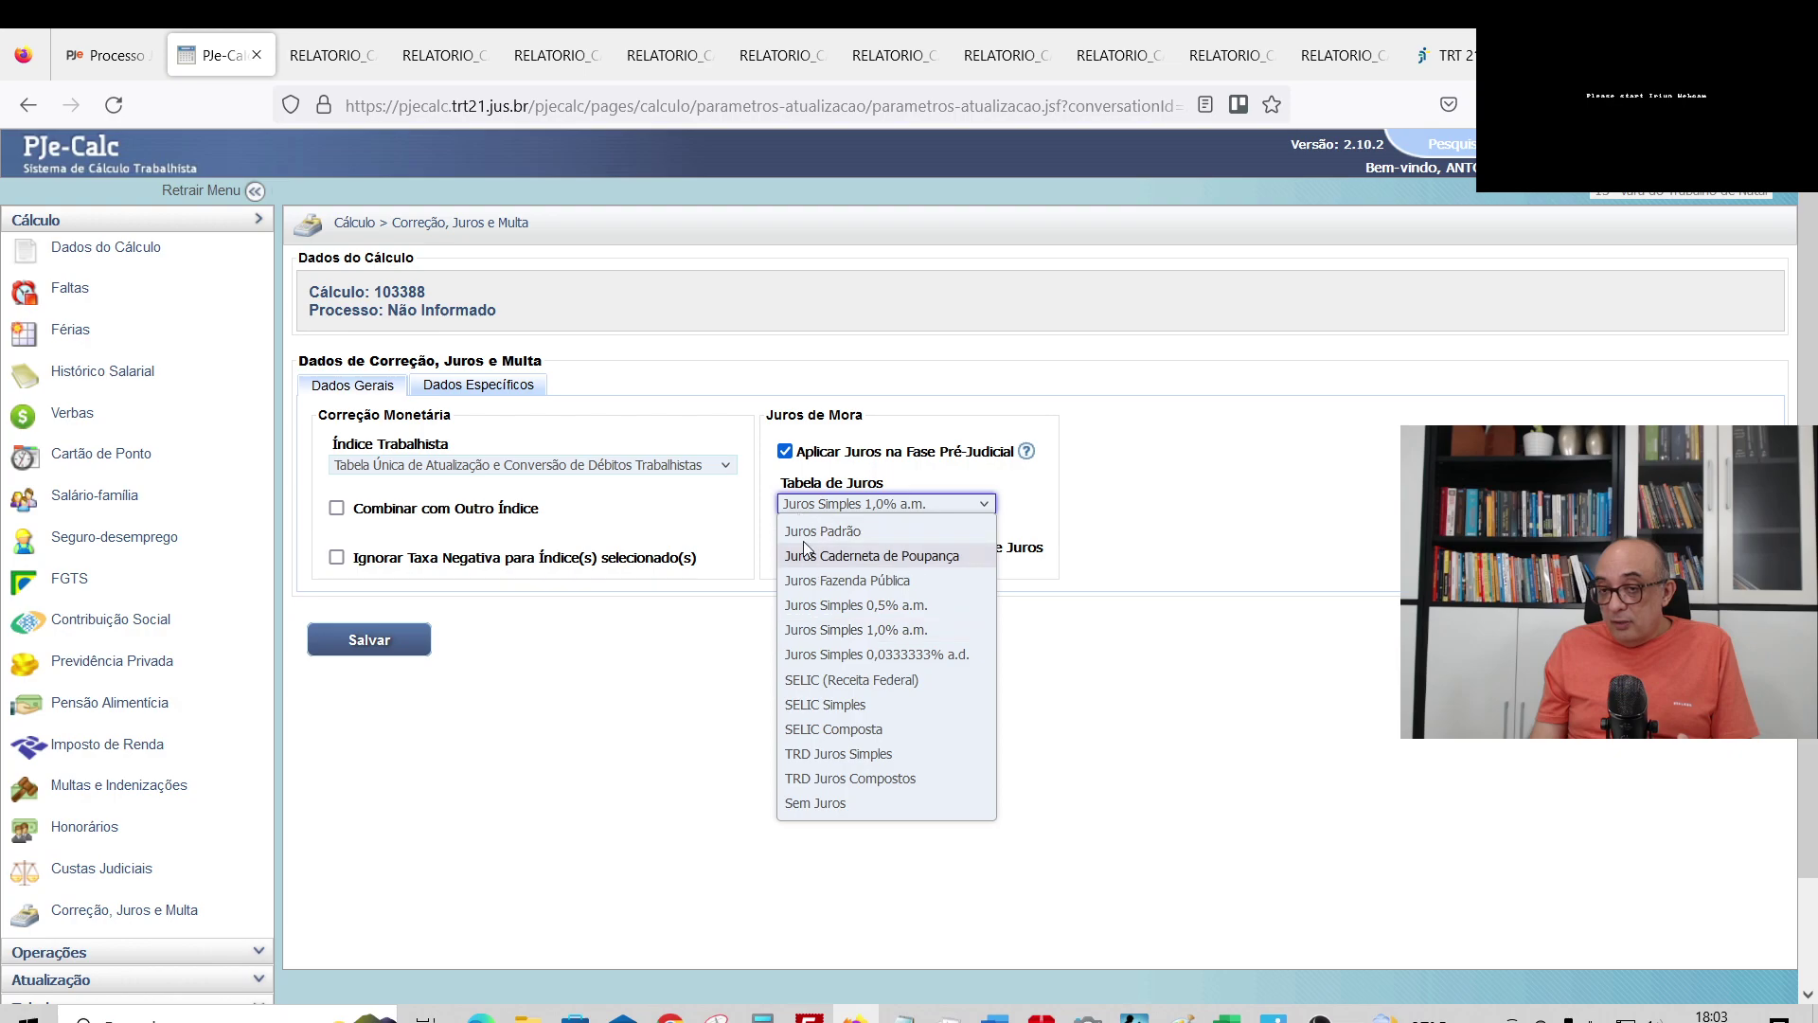
- Turn off pre-judicial interest, enable combining with another interest table and choose Juros Simples 1,0% a.m. for it
{"action": "left_click", "coordinate": [784, 452]}
{"action": "left_click", "coordinate": [803, 510]}
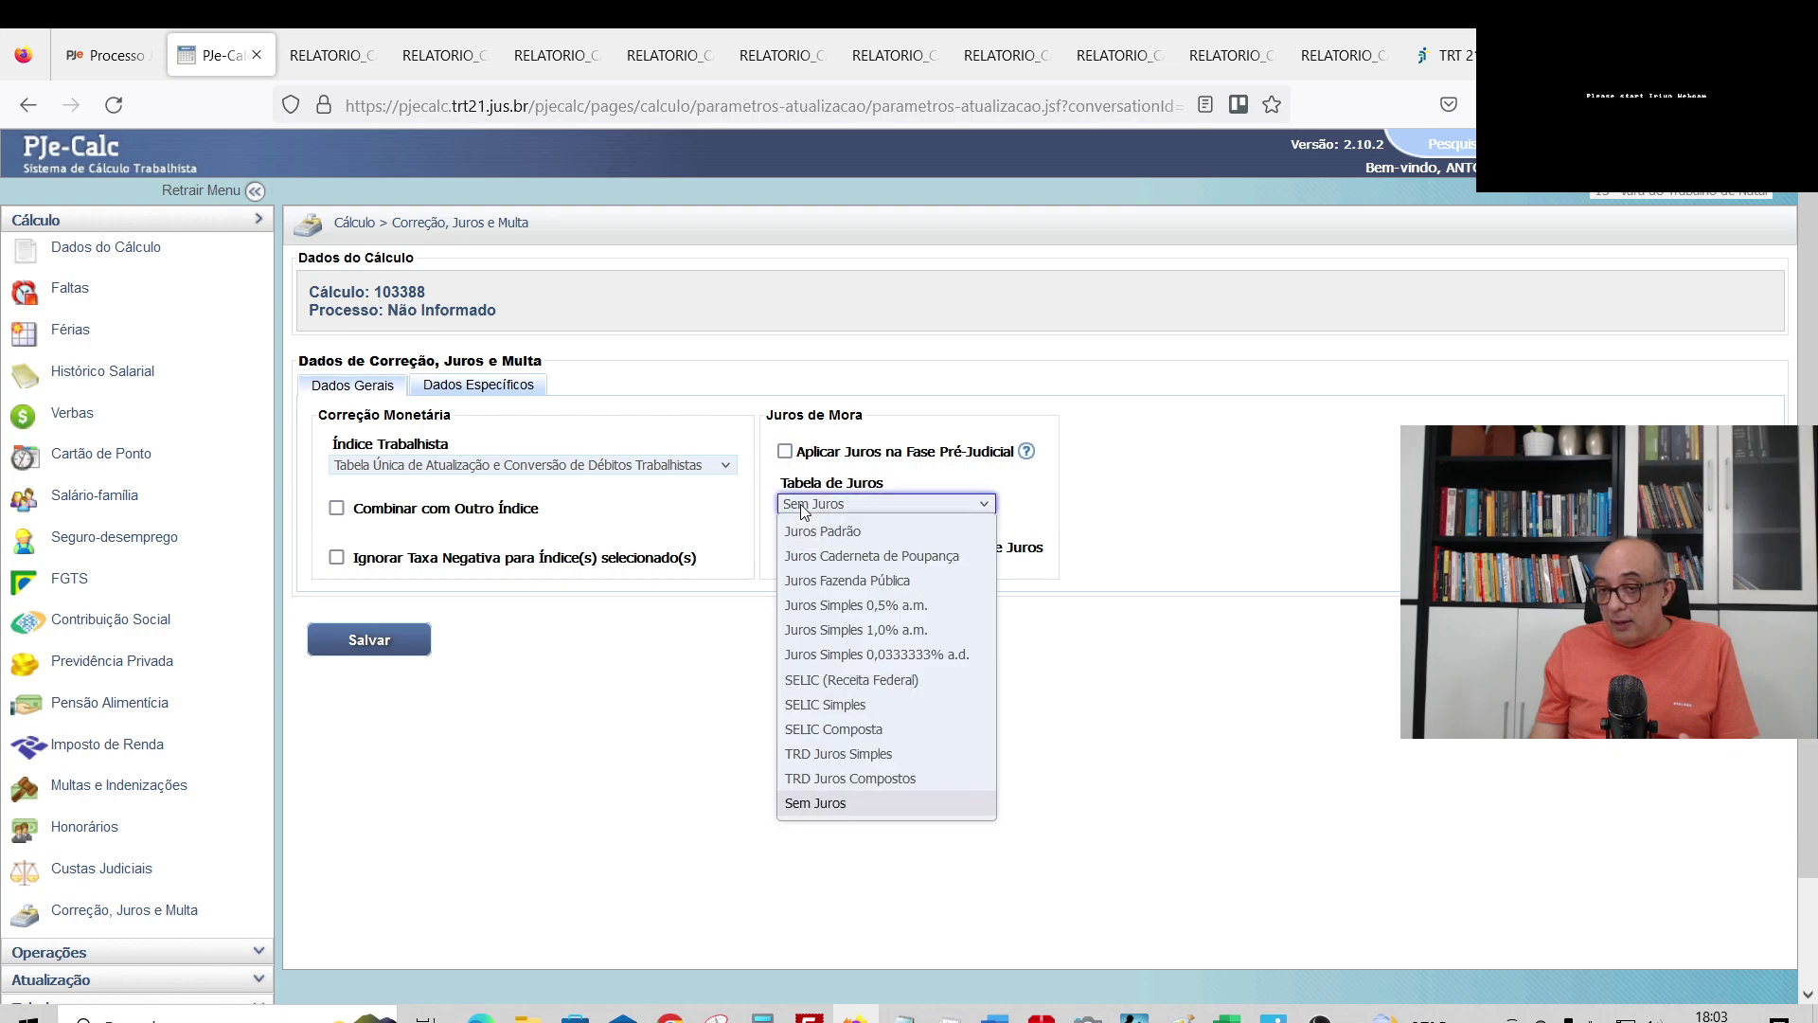
{"action": "left_click", "coordinate": [801, 514]}
{"action": "left_click", "coordinate": [785, 547]}
{"action": "left_click", "coordinate": [855, 597]}
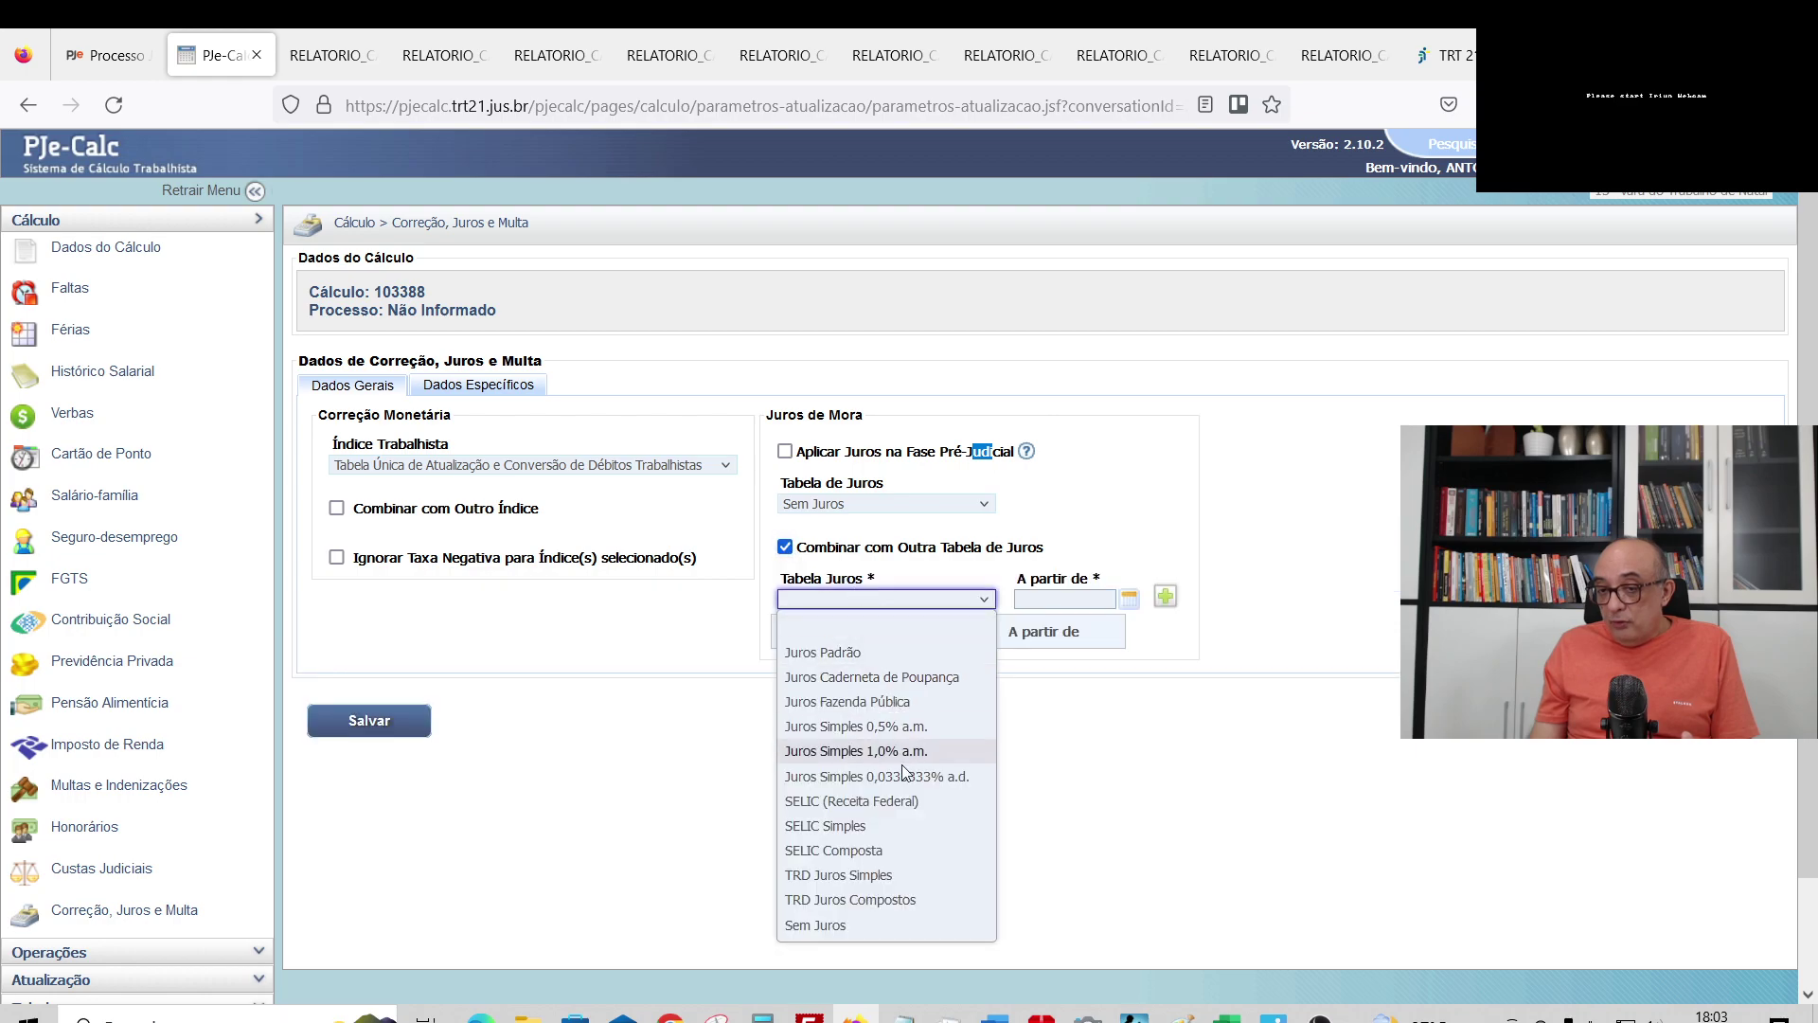
{"action": "left_click", "coordinate": [885, 752]}
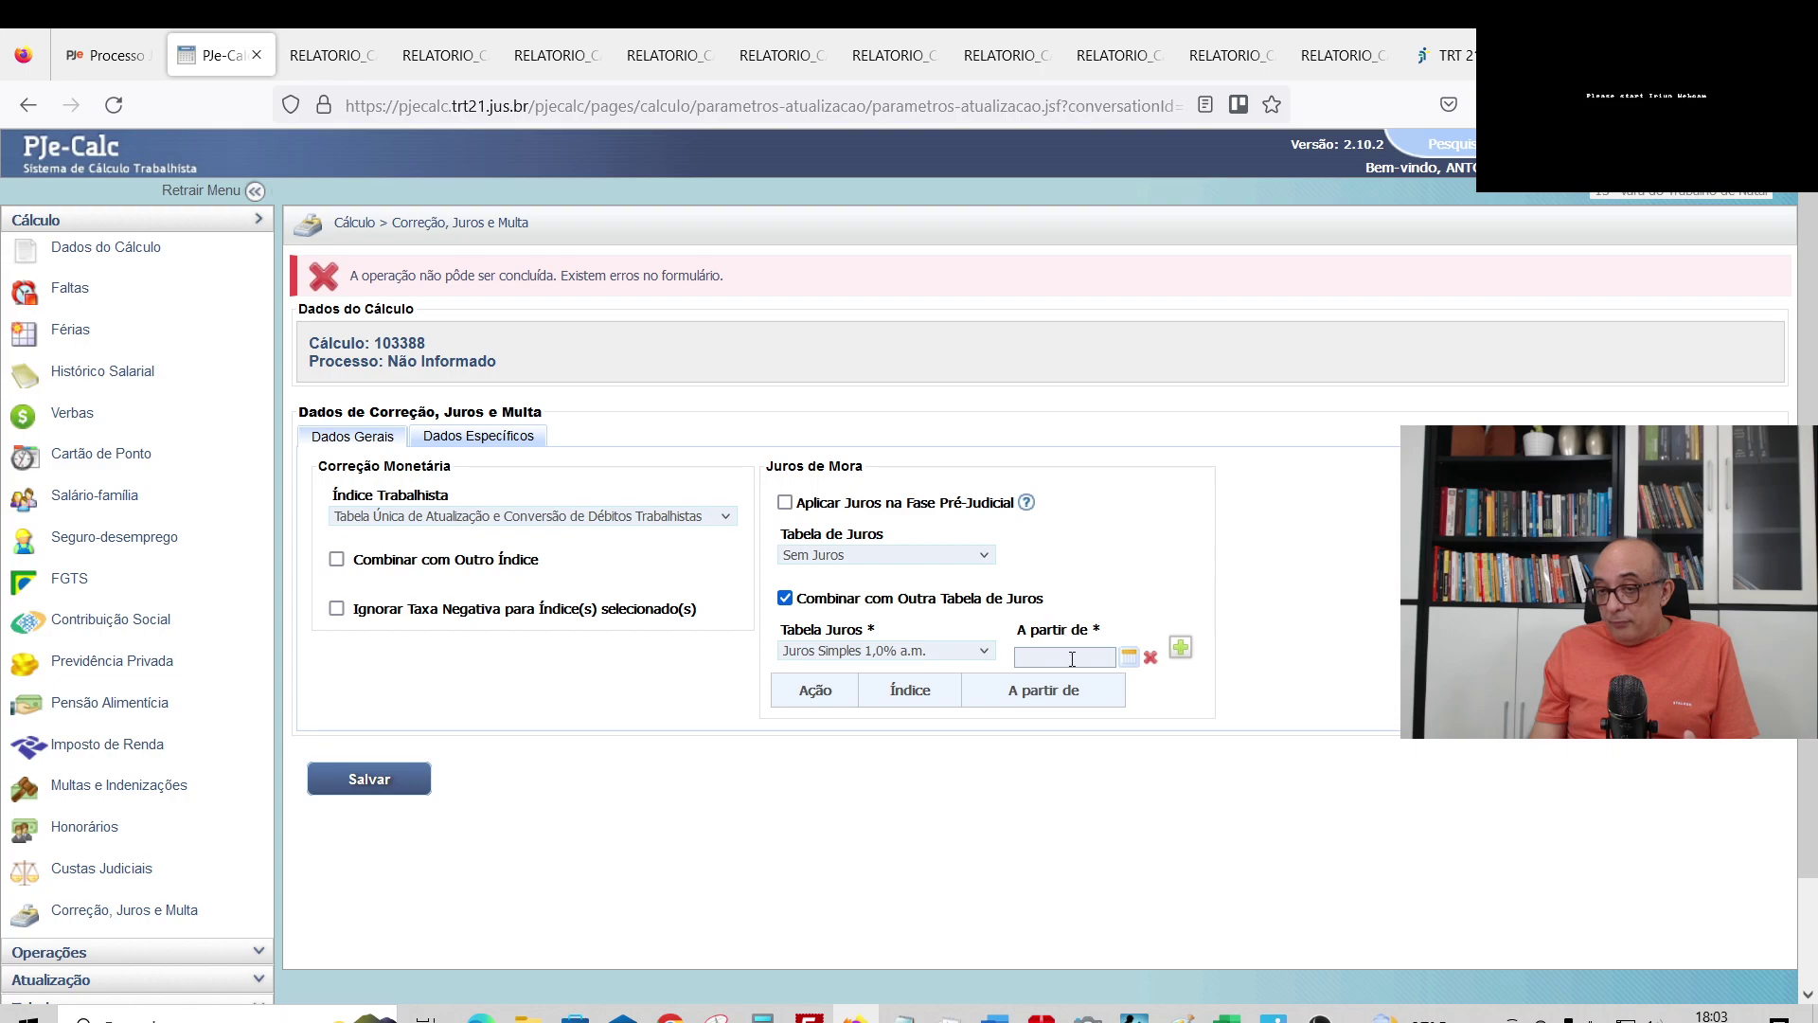
- Try to add the combined Juros Simples 1,0% a.m. table with a start date of 01/01/2023
{"action": "left_click", "coordinate": [1071, 655]}
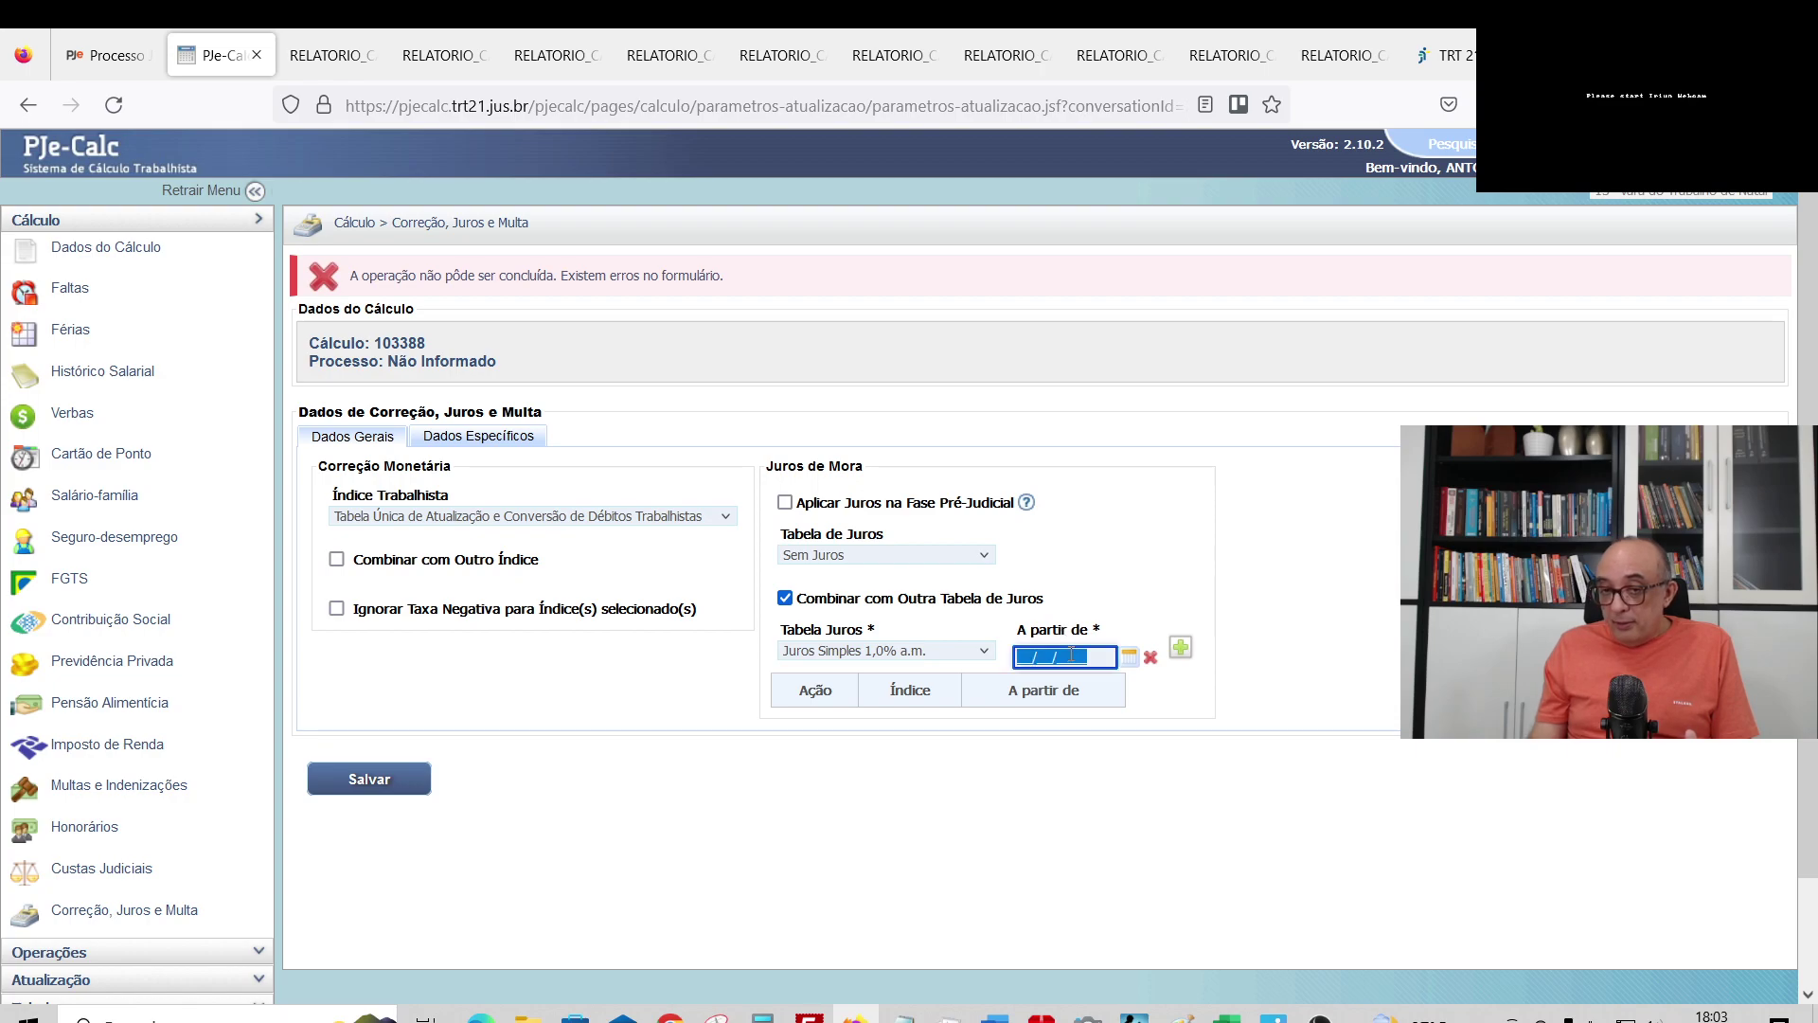
{"action": "type", "text": "010"}
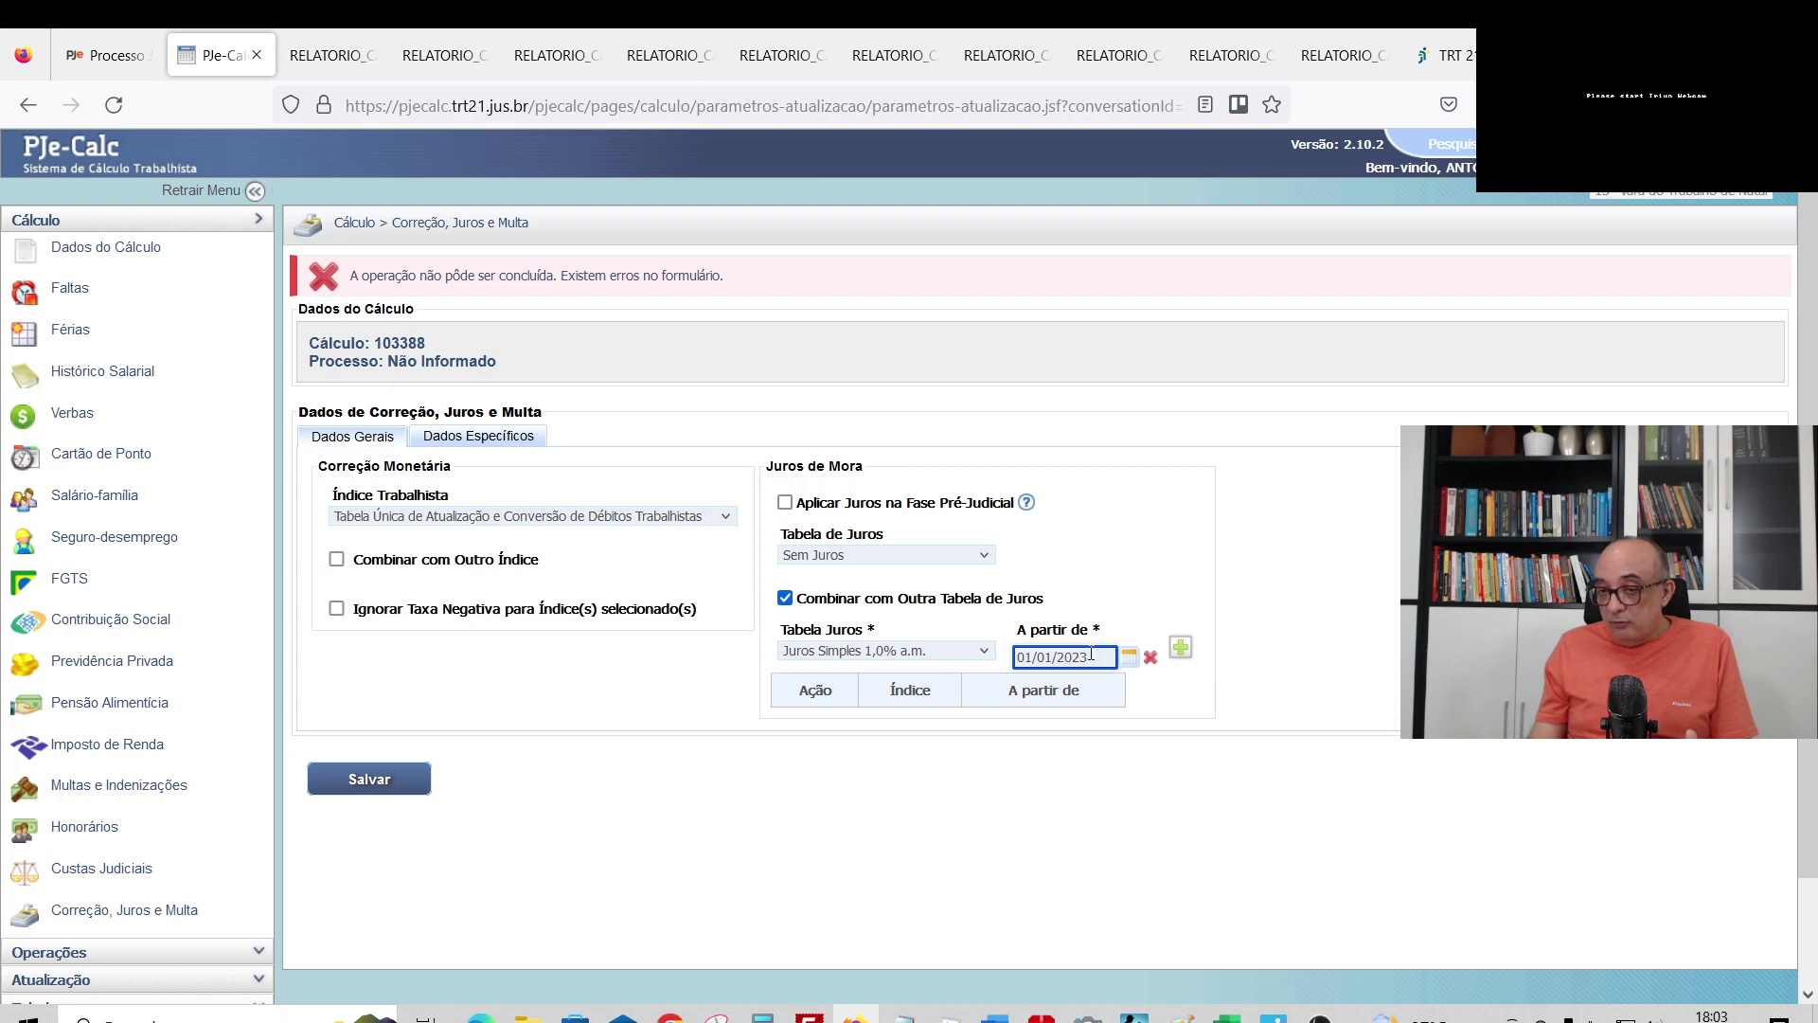
{"action": "left_click", "coordinate": [1179, 652]}
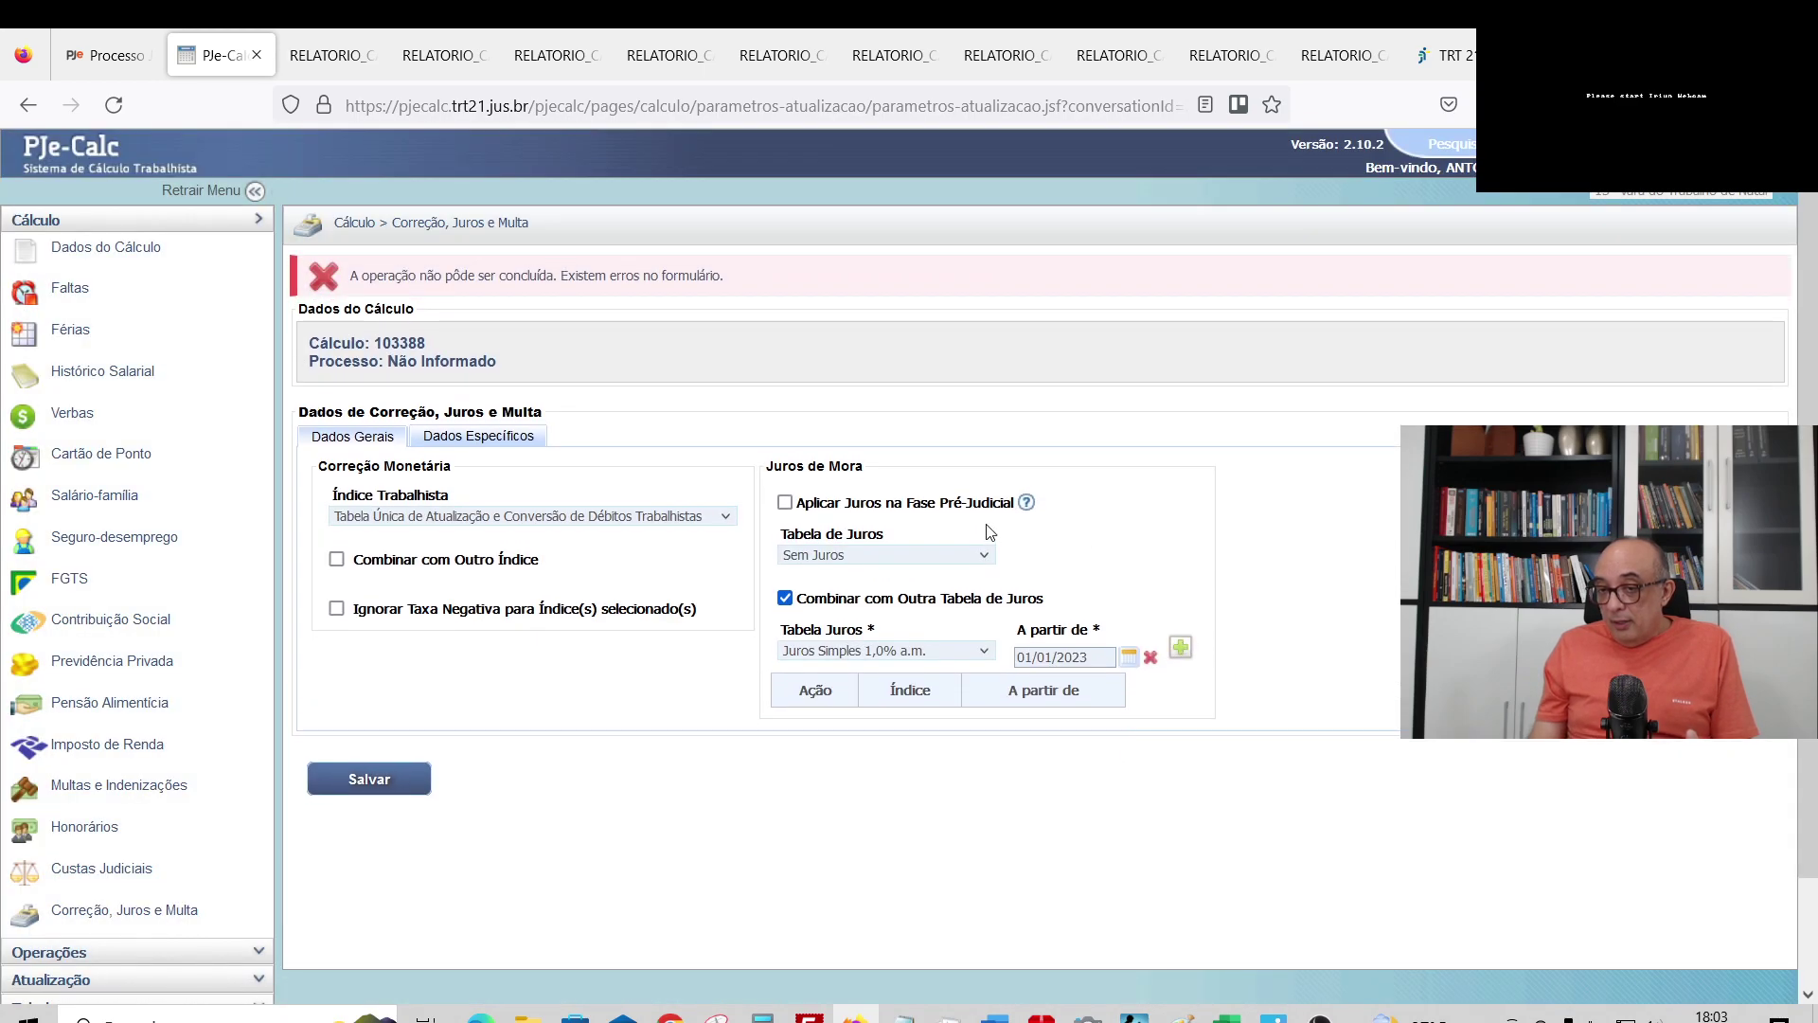
{"action": "left_click", "coordinate": [1181, 652]}
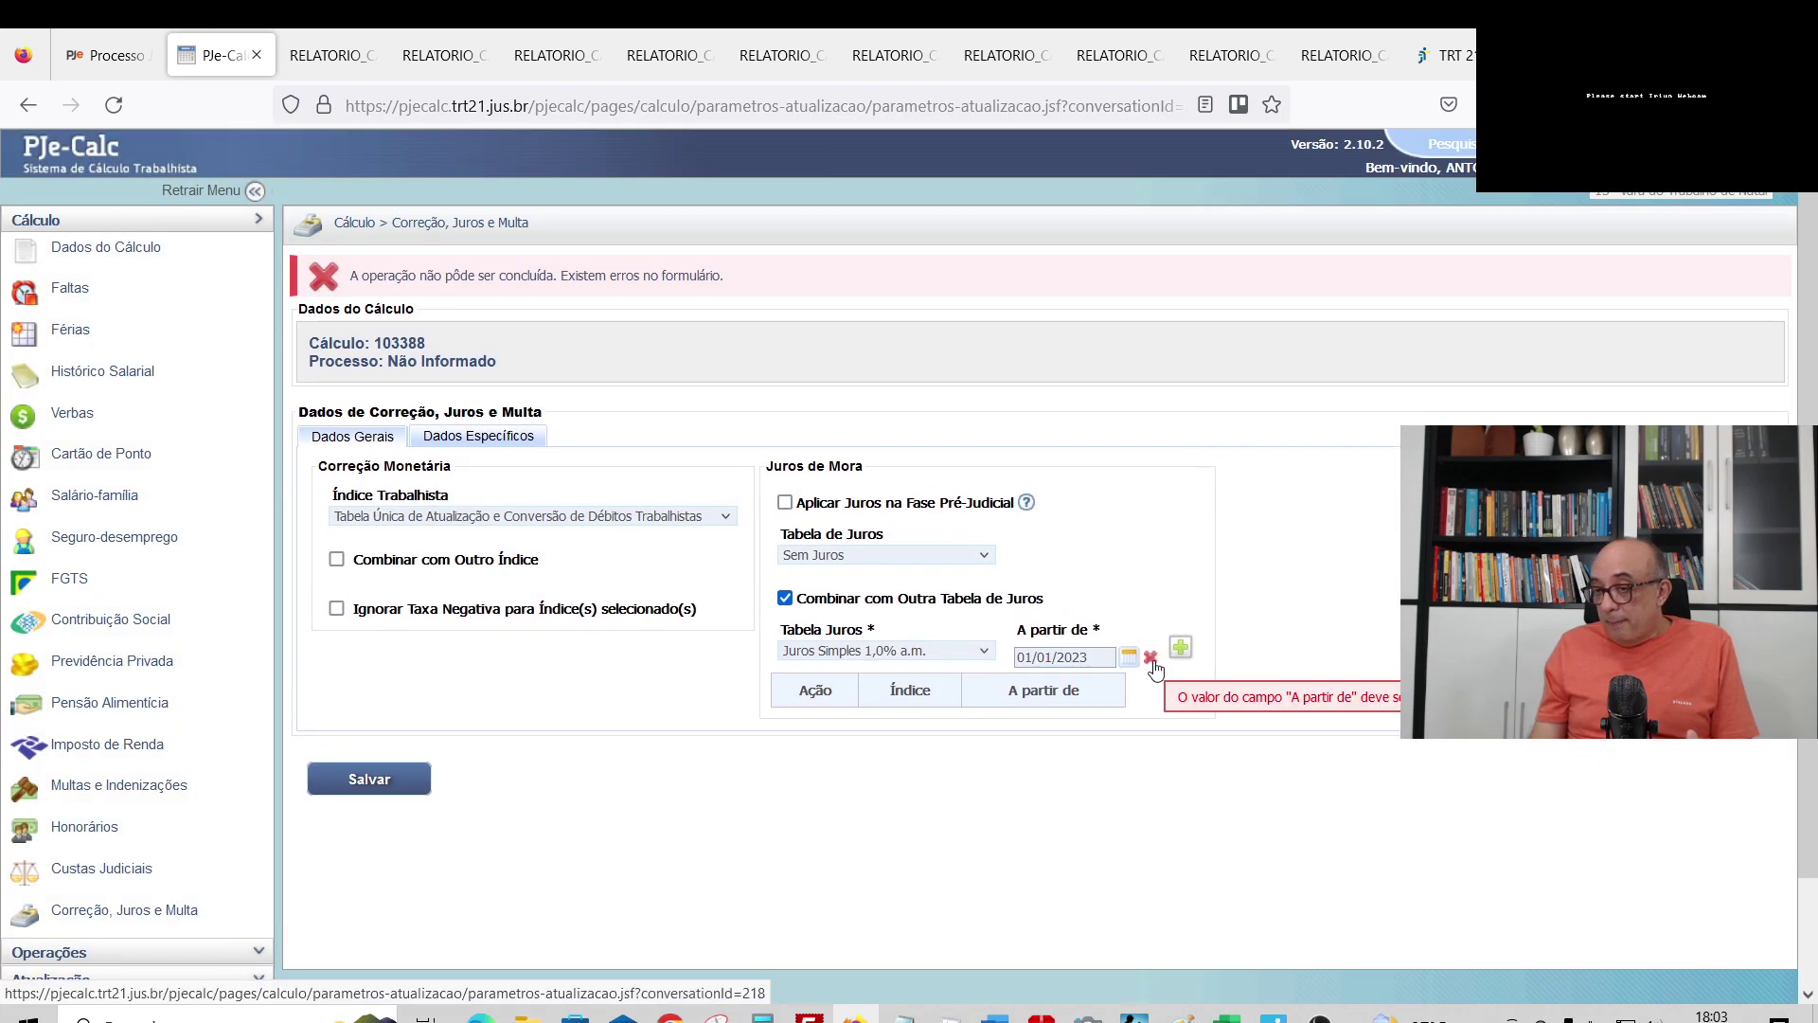
- Set the combined interest table's start date to 02/01/2023 and add the Juros Simples 1,0% a.m. entry
{"action": "left_click", "coordinate": [1147, 657]}
{"action": "left_click", "coordinate": [1101, 657]}
{"action": "type", "text": "02/01/20"}
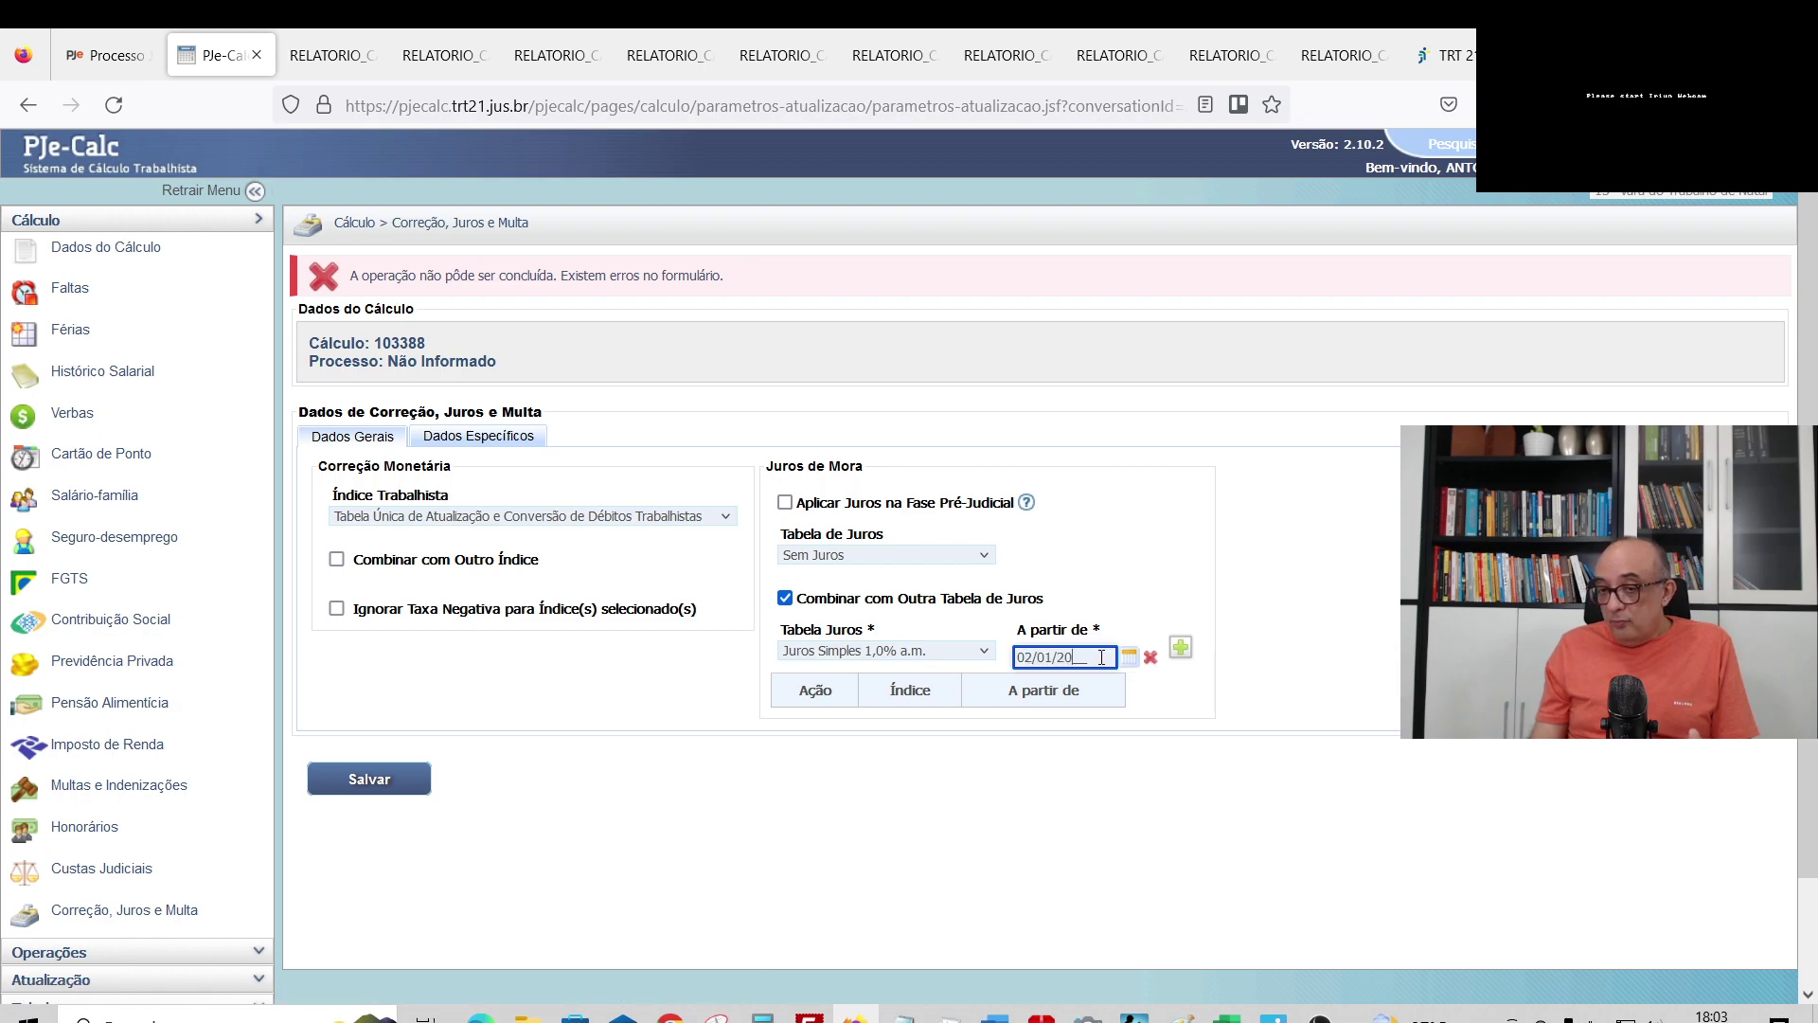
{"action": "type", "text": "23"}
{"action": "left_click", "coordinate": [1181, 650]}
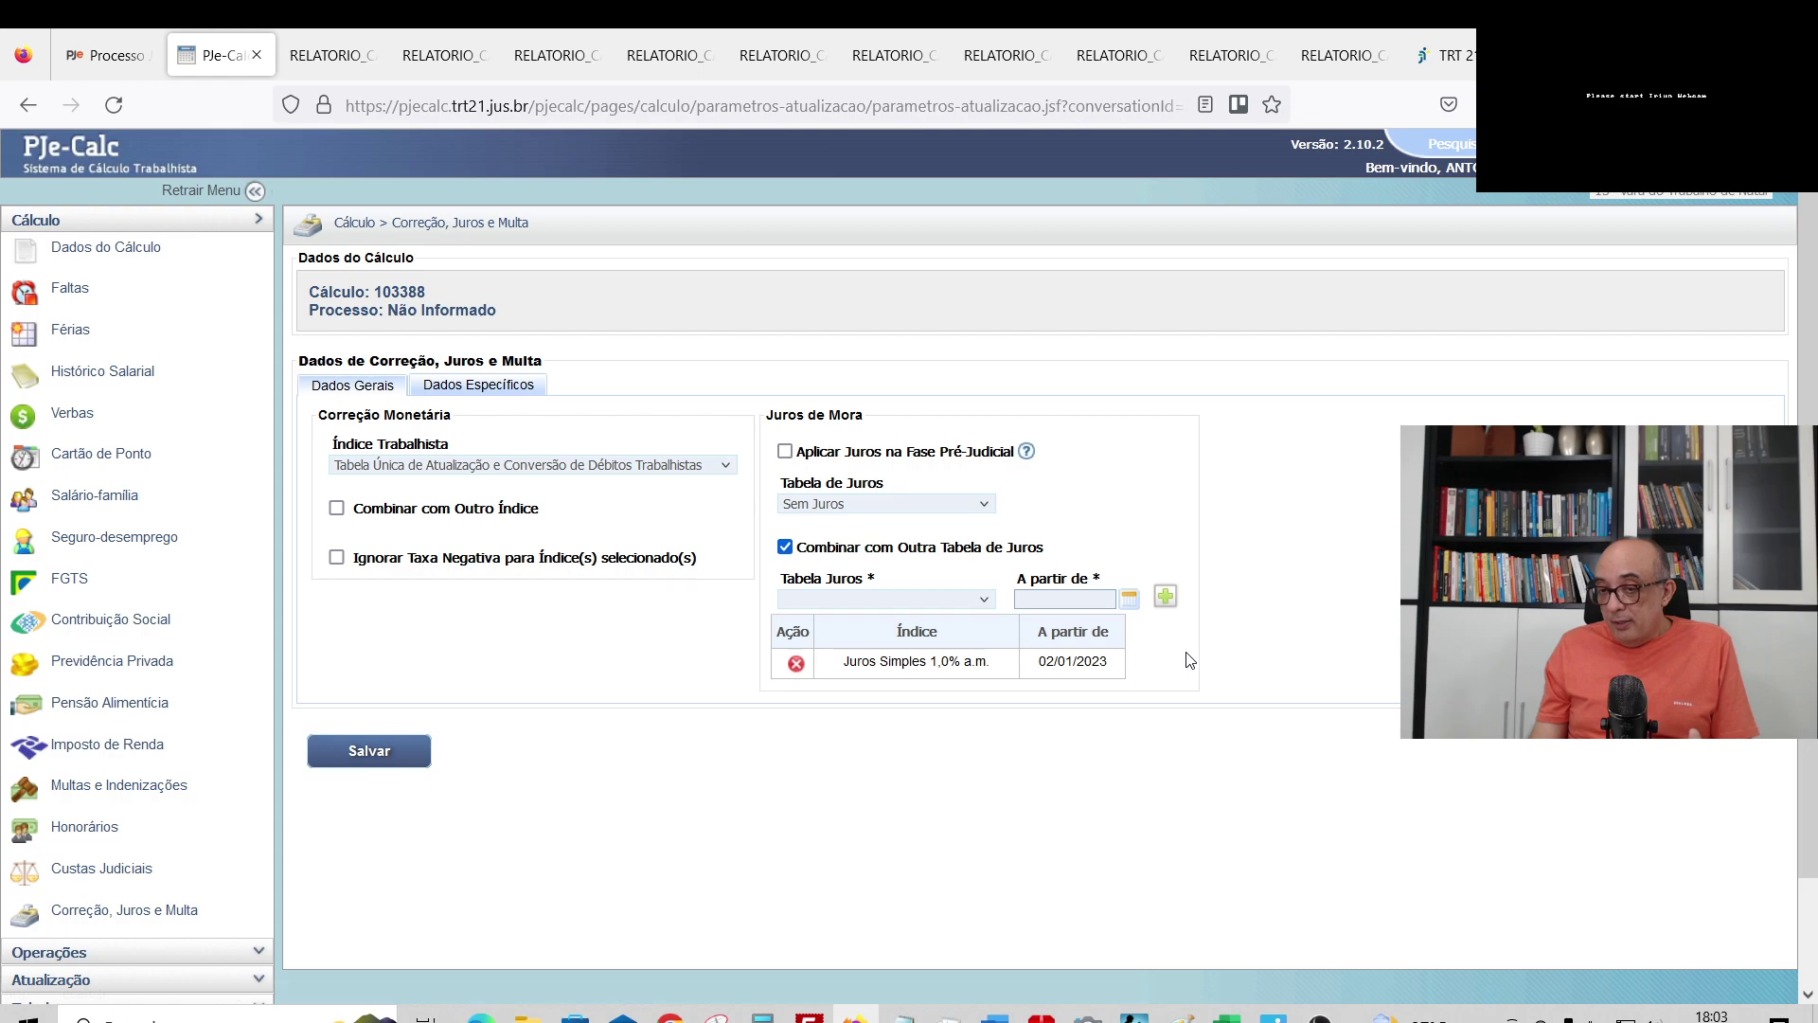
- Save the correction and interest settings and liquidate the calculation with the liquidation date of 31/05/2023
{"action": "left_click", "coordinate": [370, 753]}
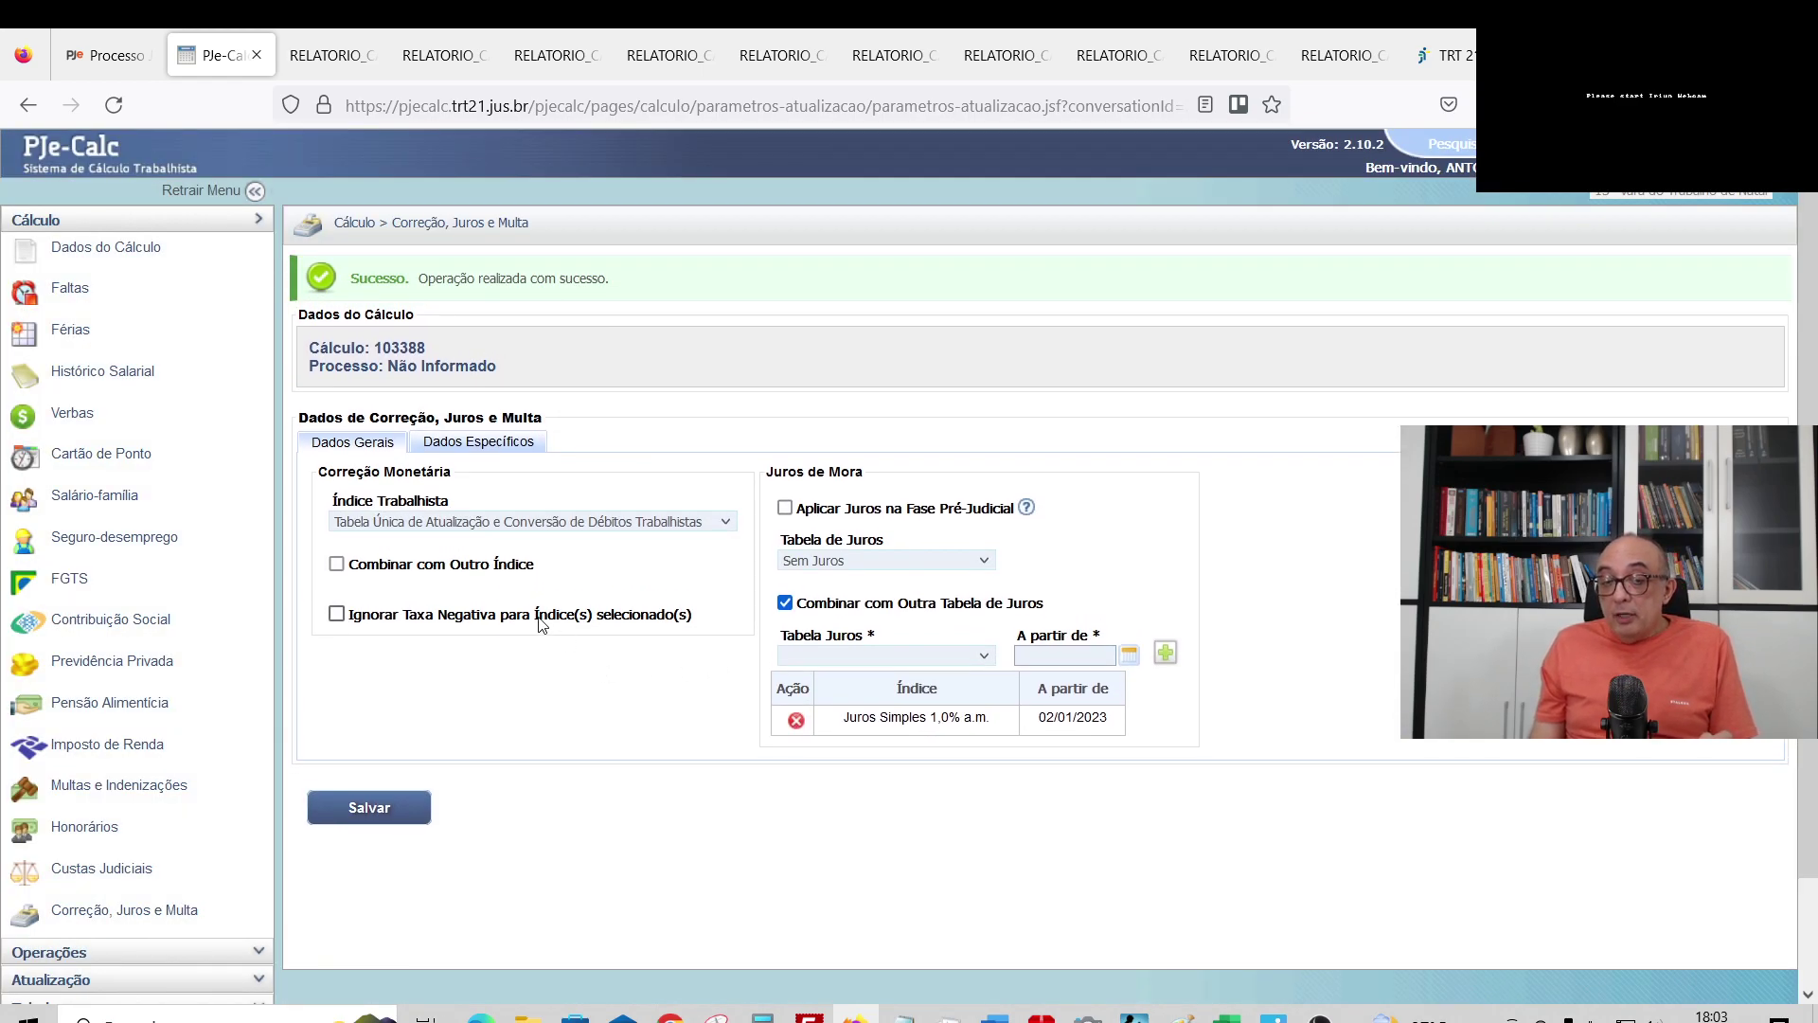
{"action": "left_click", "coordinate": [180, 955]}
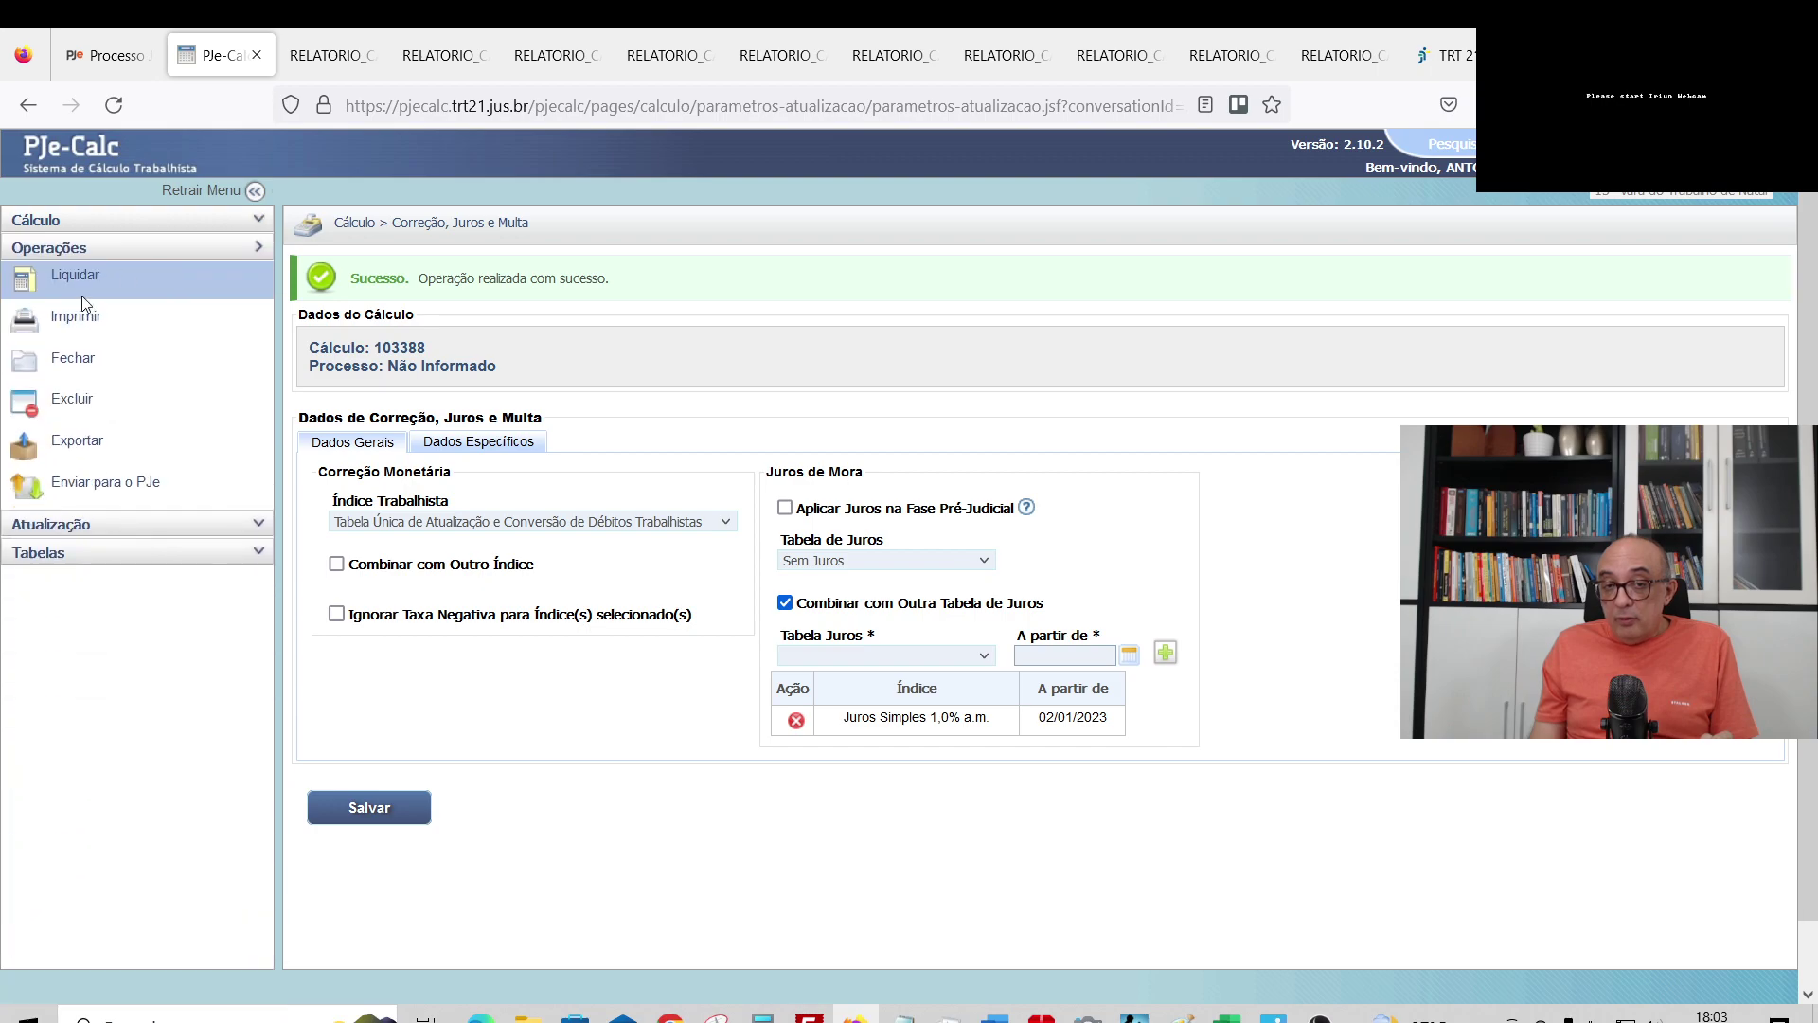
{"action": "left_click", "coordinate": [68, 286]}
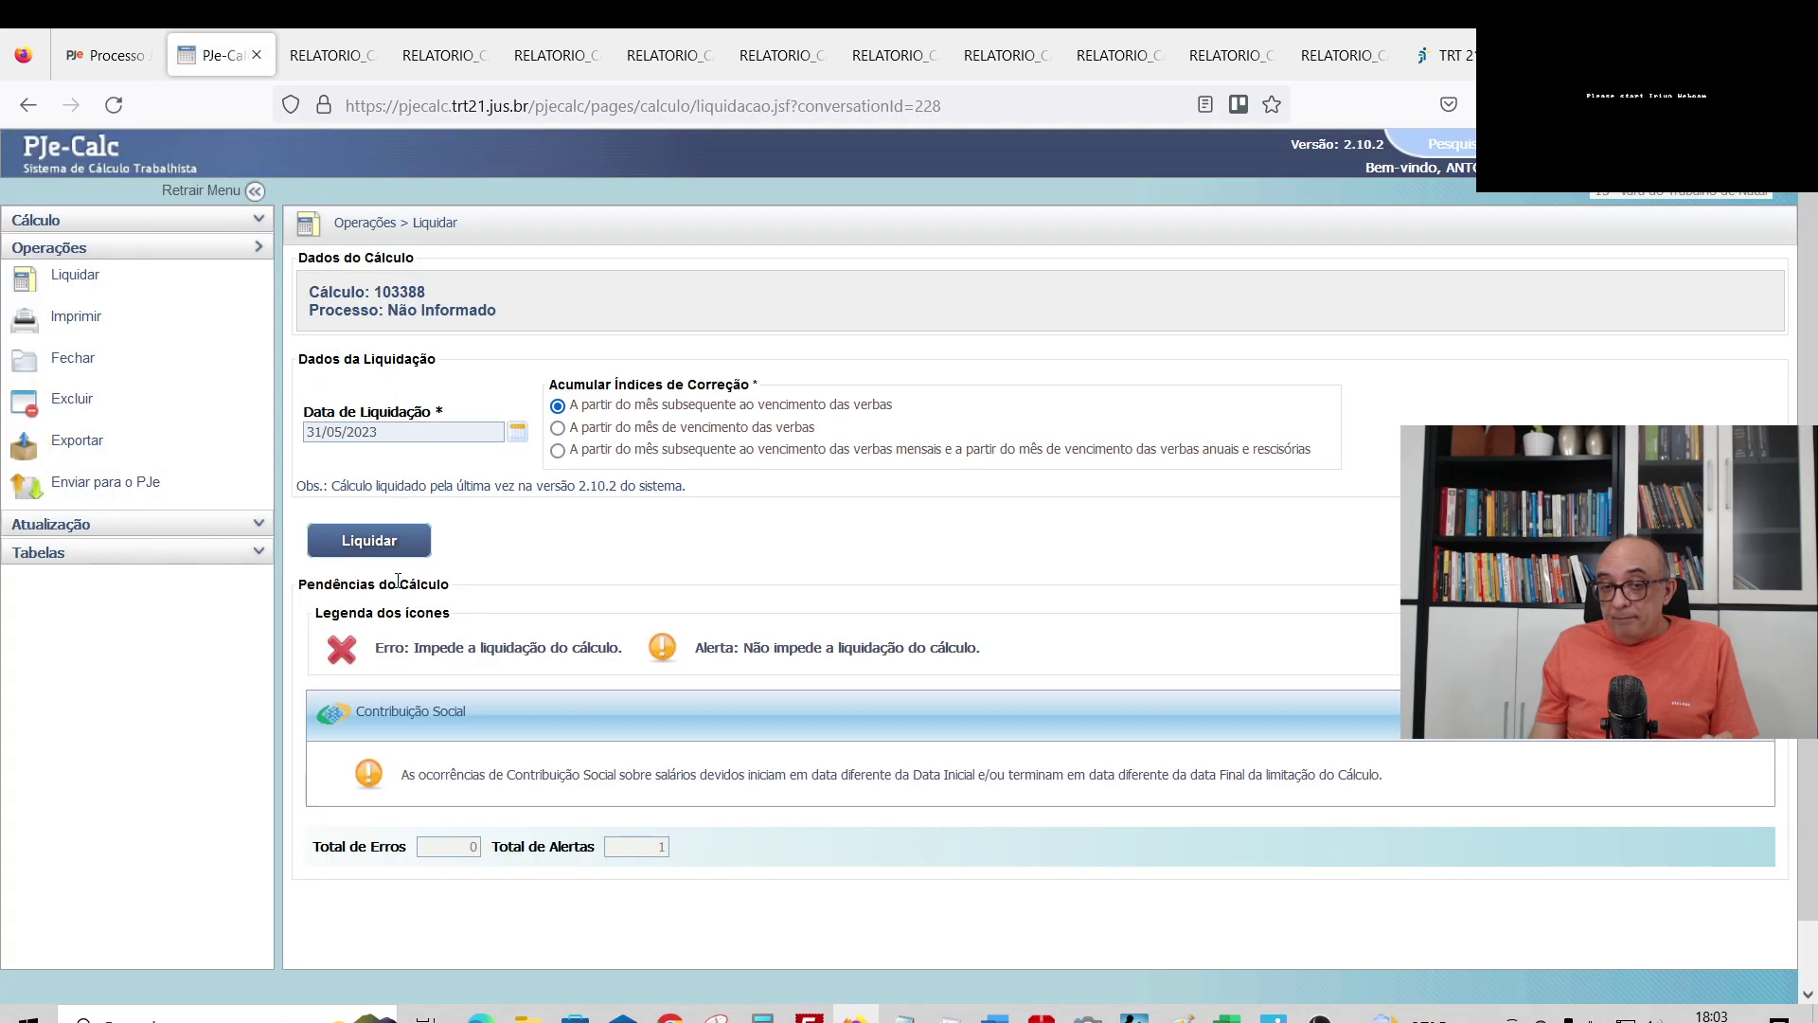
{"action": "left_click", "coordinate": [379, 542]}
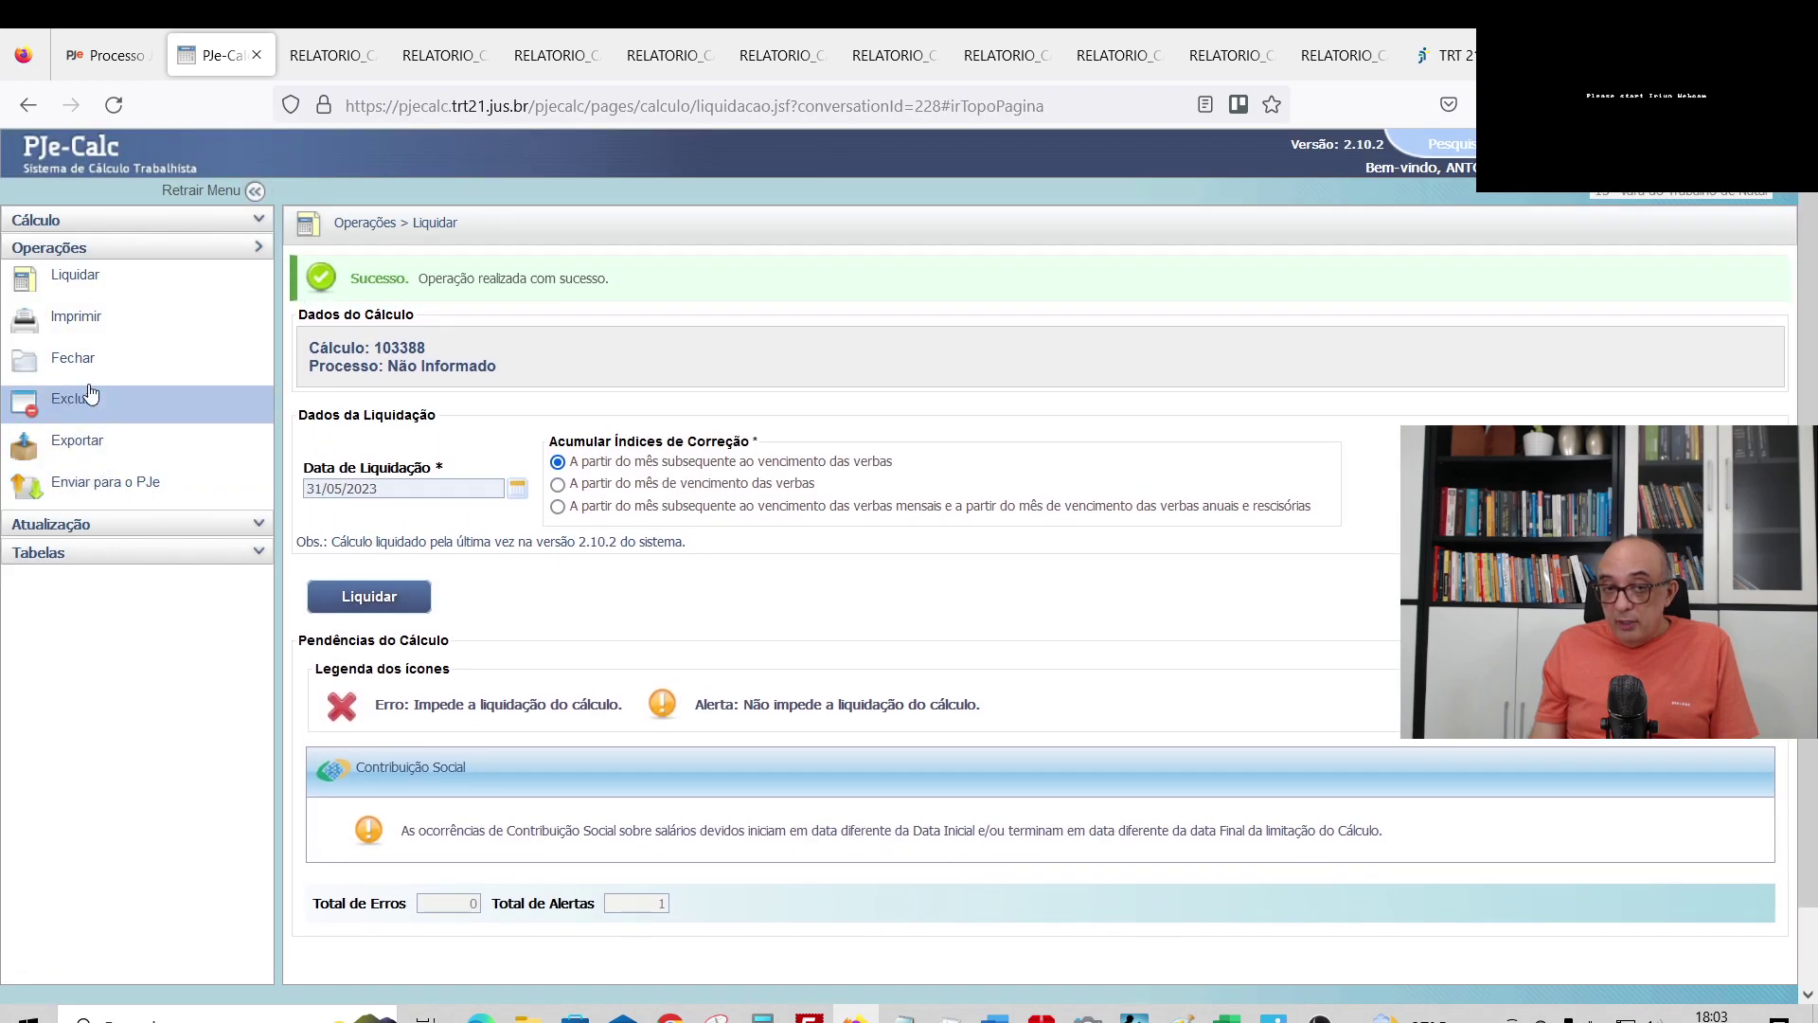
- Generate the calculation report in PDF format with the preselected sections
{"action": "left_click", "coordinate": [75, 316]}
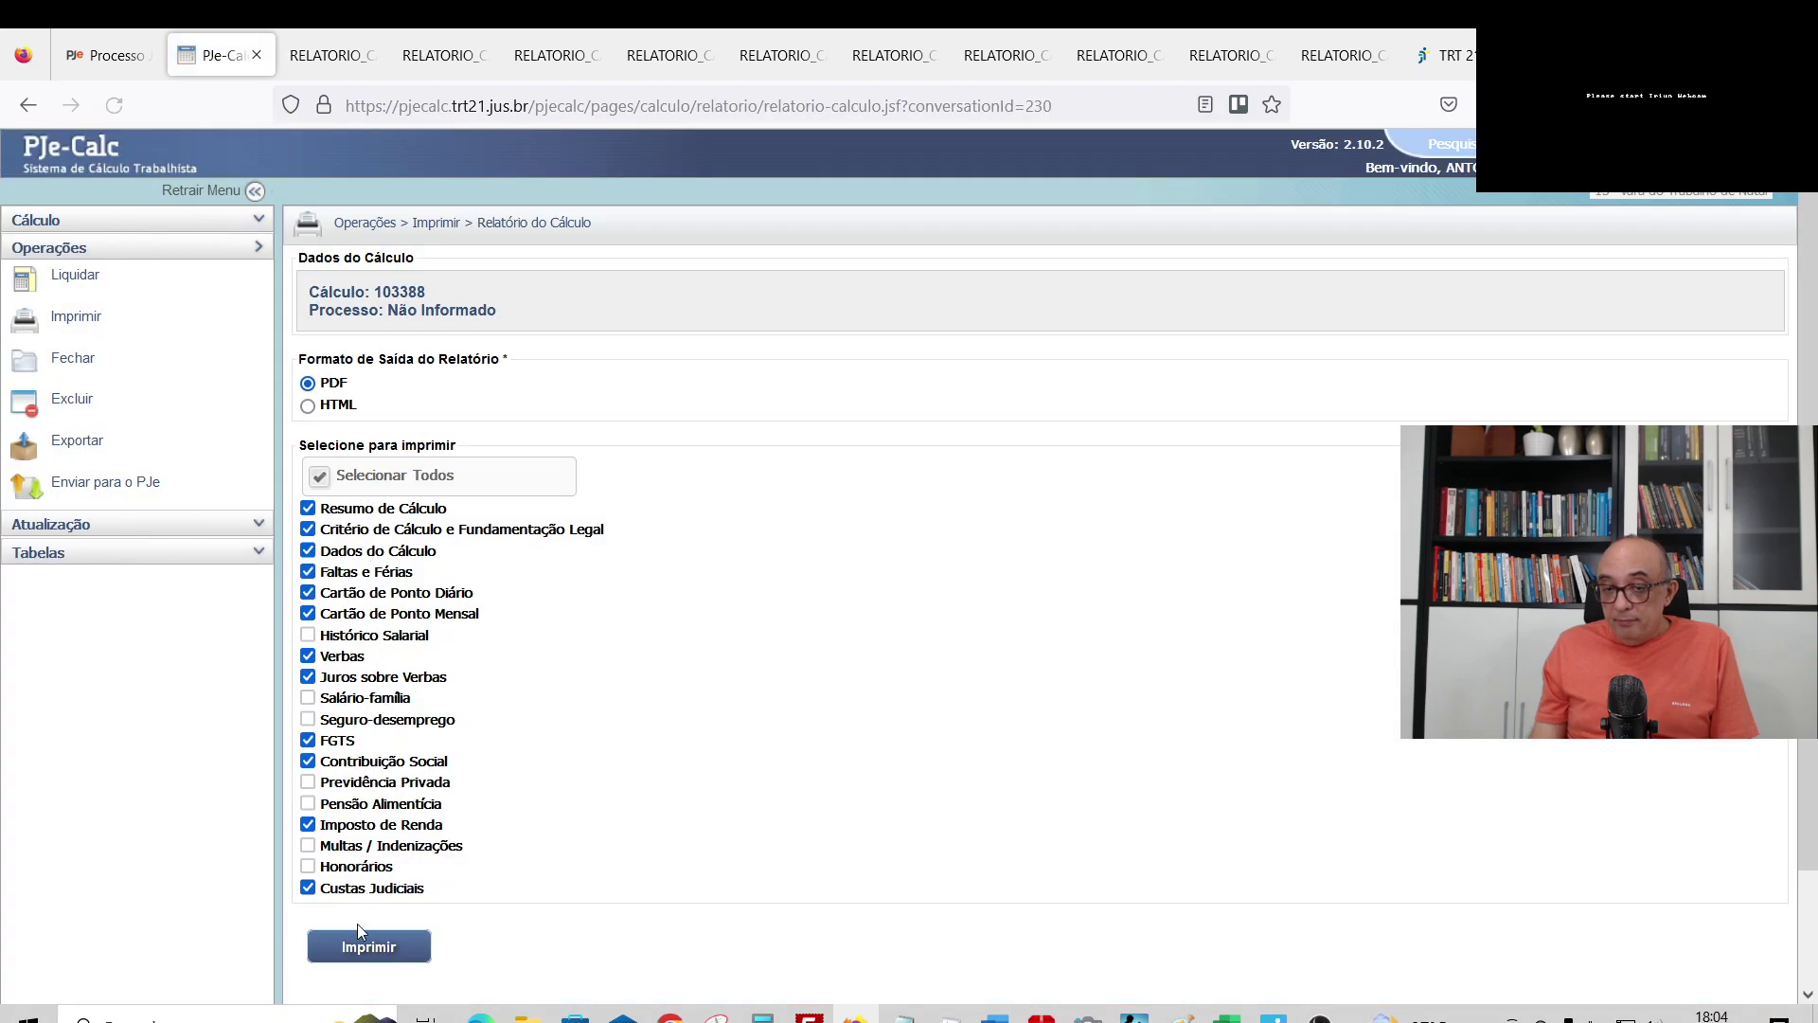
{"action": "left_click", "coordinate": [367, 942]}
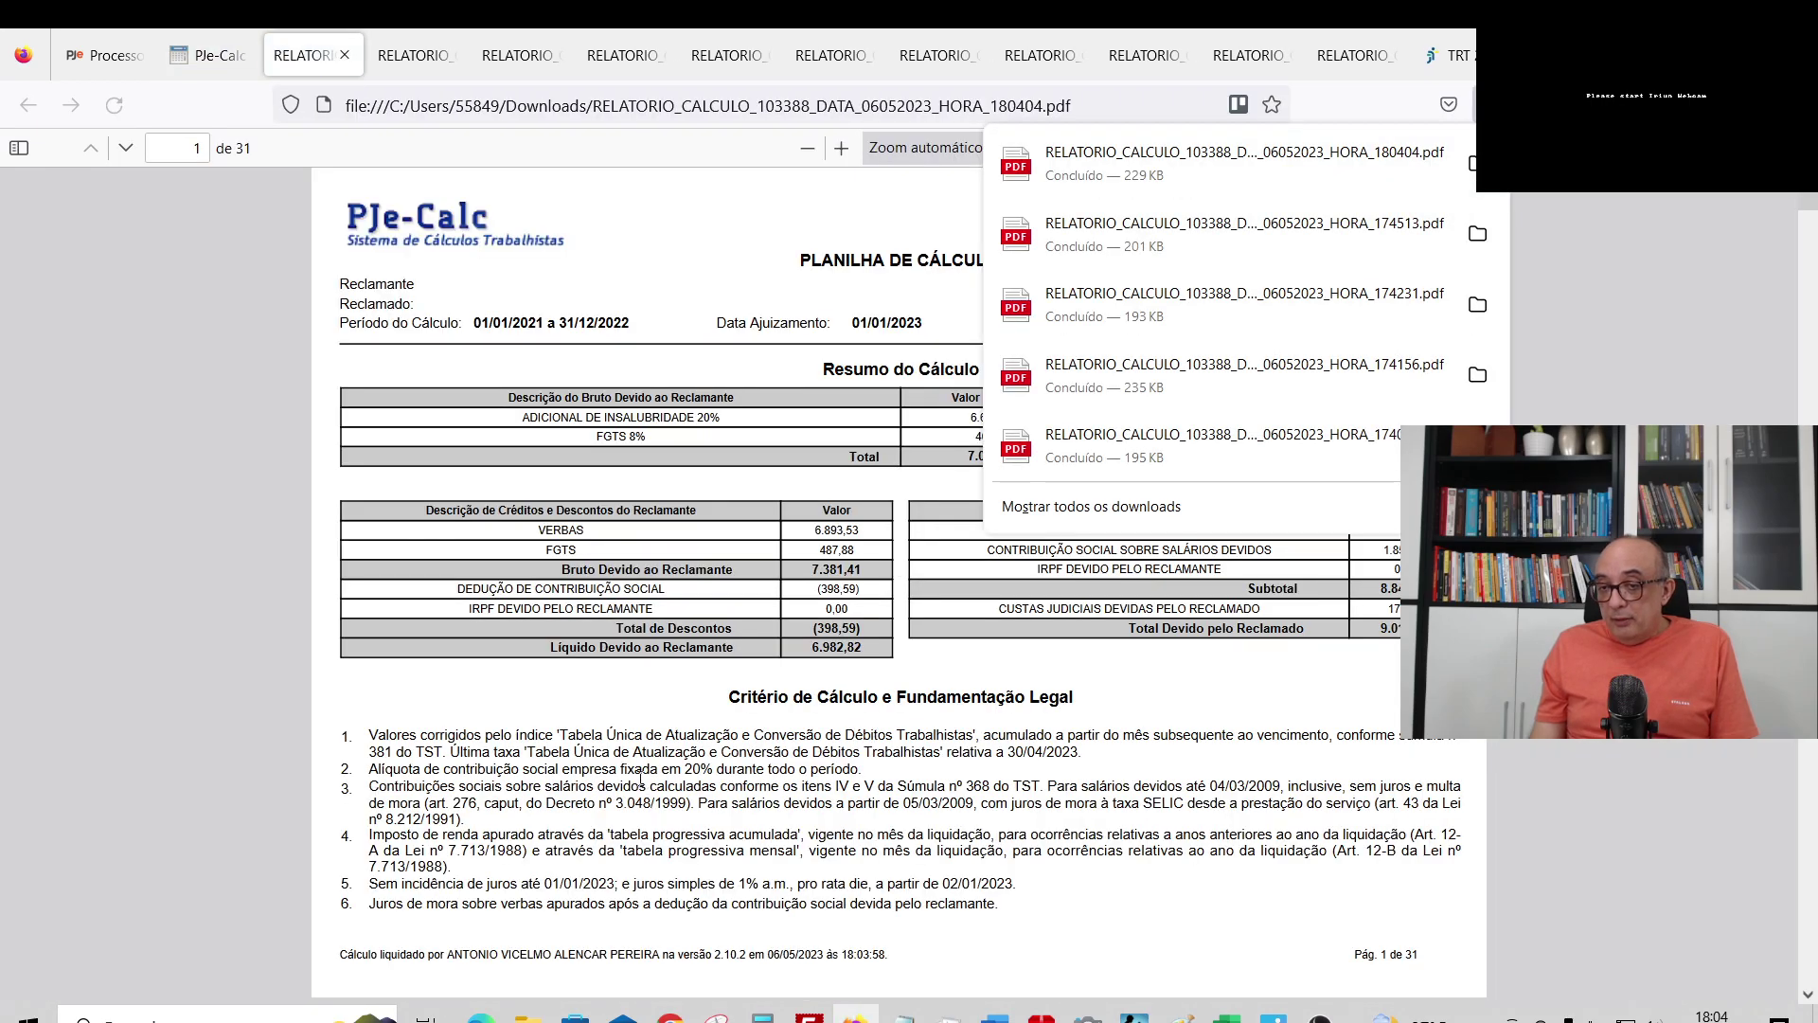
{"action": "left_click", "coordinate": [746, 669]}
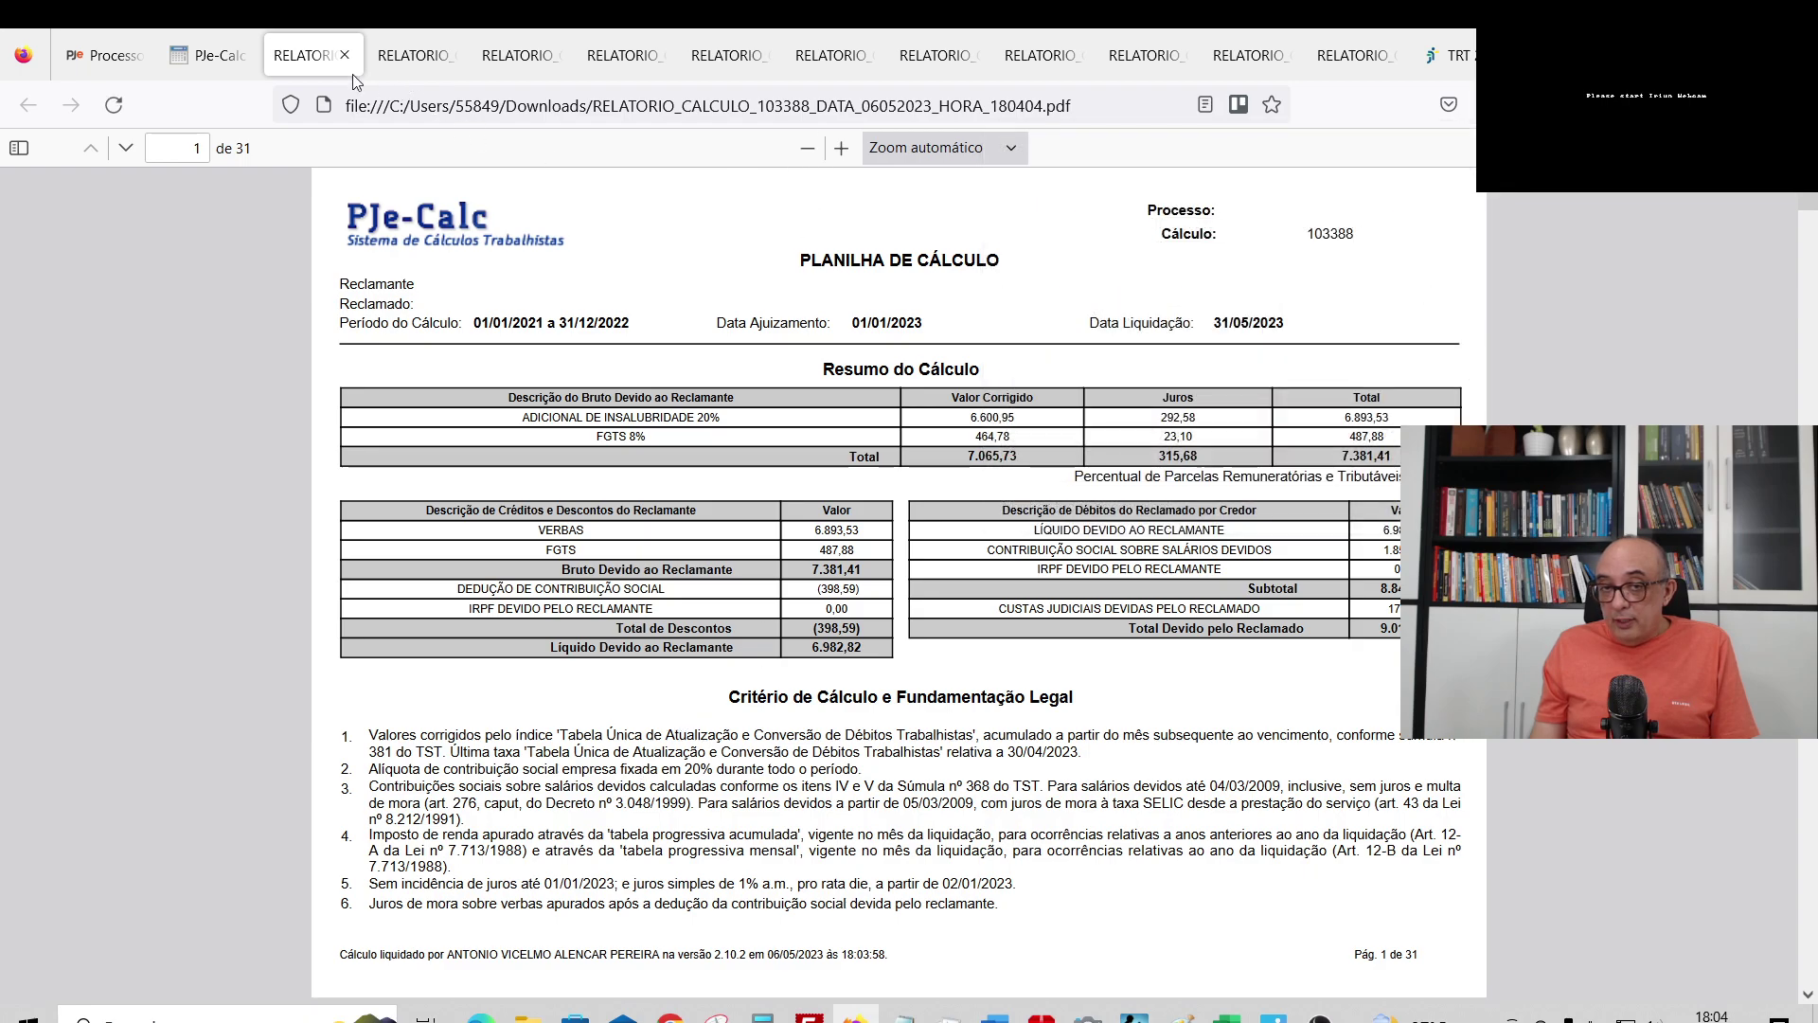
- Generate a PDF report containing only Juros sobre Verbas and review its start dates and interest rates for each month
{"action": "left_click", "coordinate": [204, 55]}
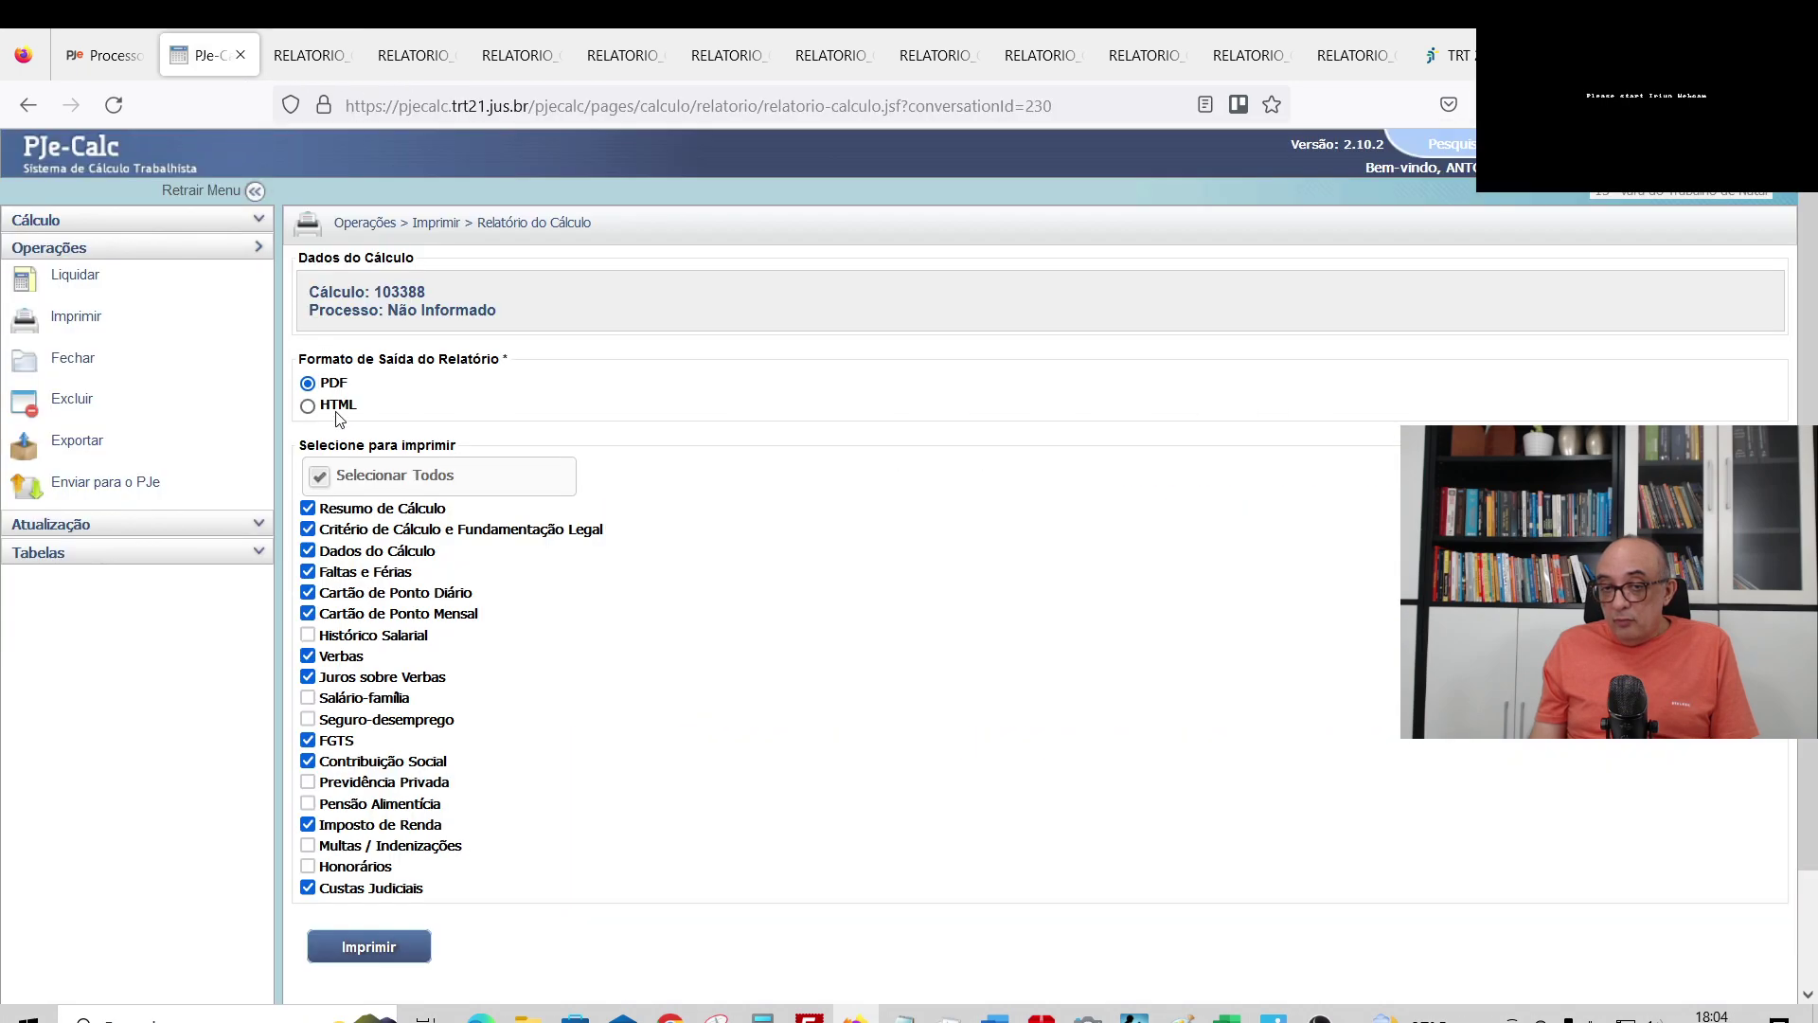
{"action": "left_click", "coordinate": [320, 478]}
{"action": "left_click", "coordinate": [309, 677]}
{"action": "left_click", "coordinate": [407, 946]}
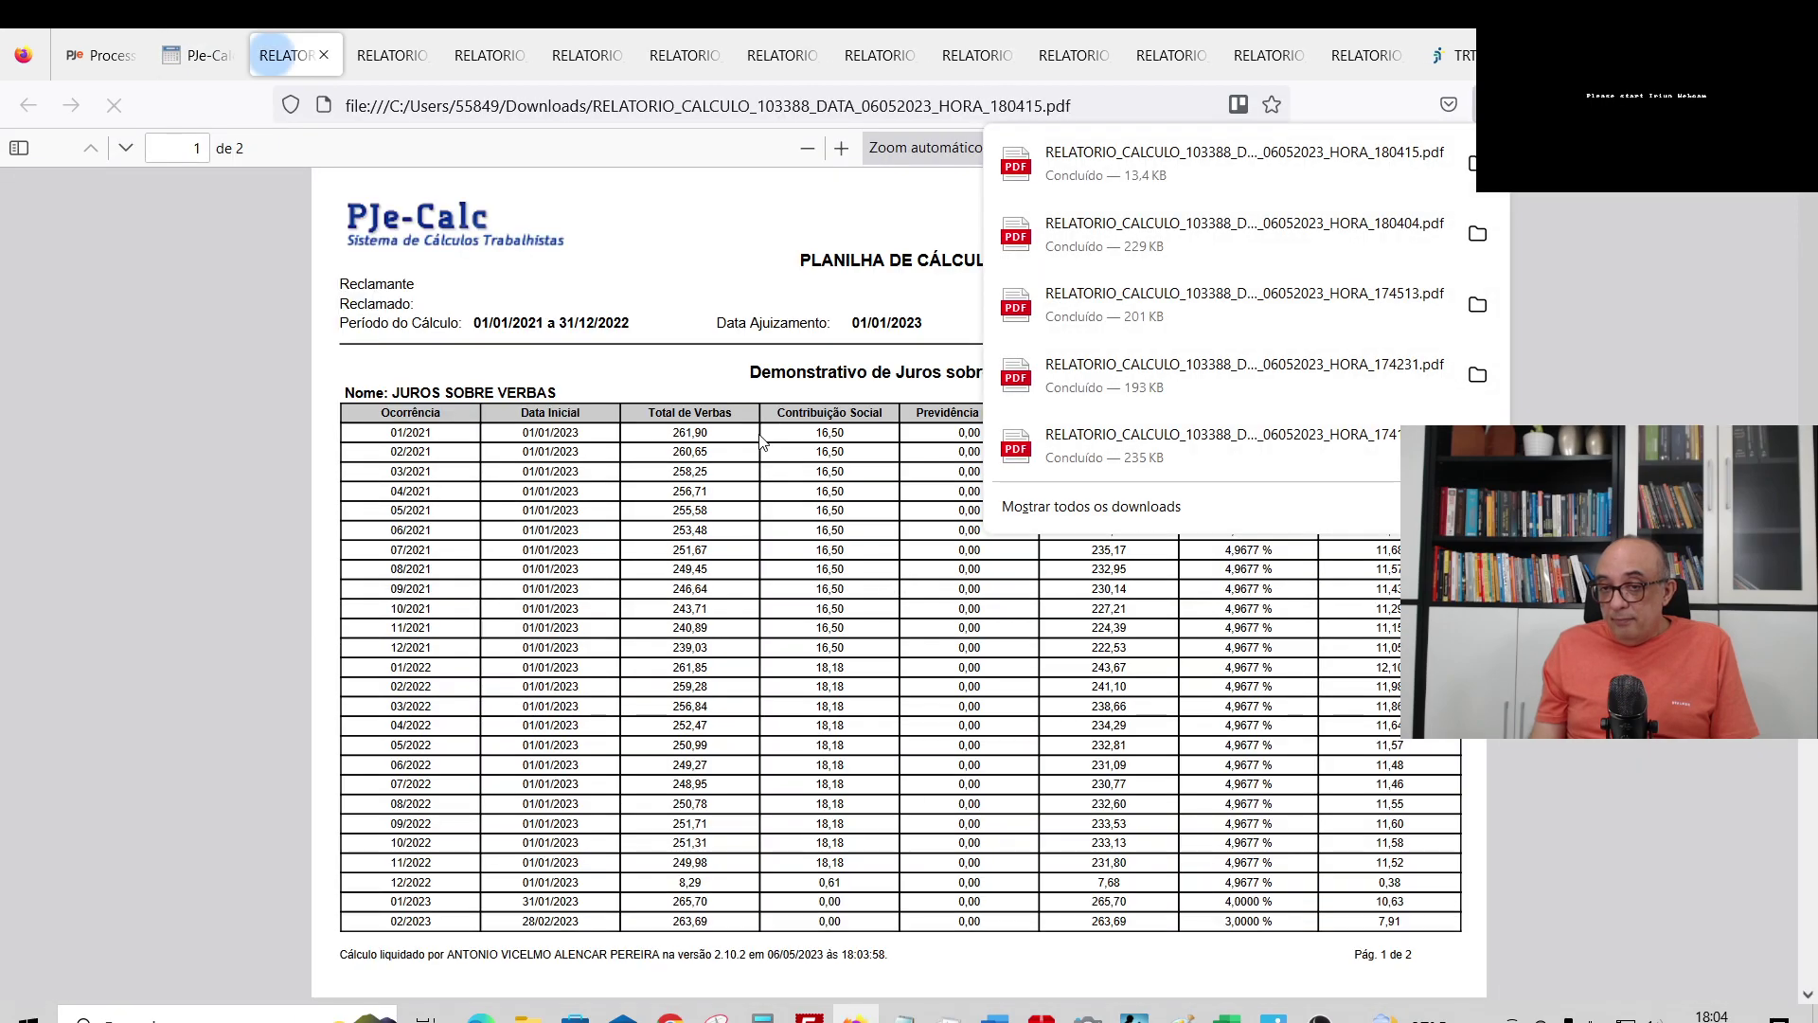
{"action": "left_click", "coordinate": [841, 339]}
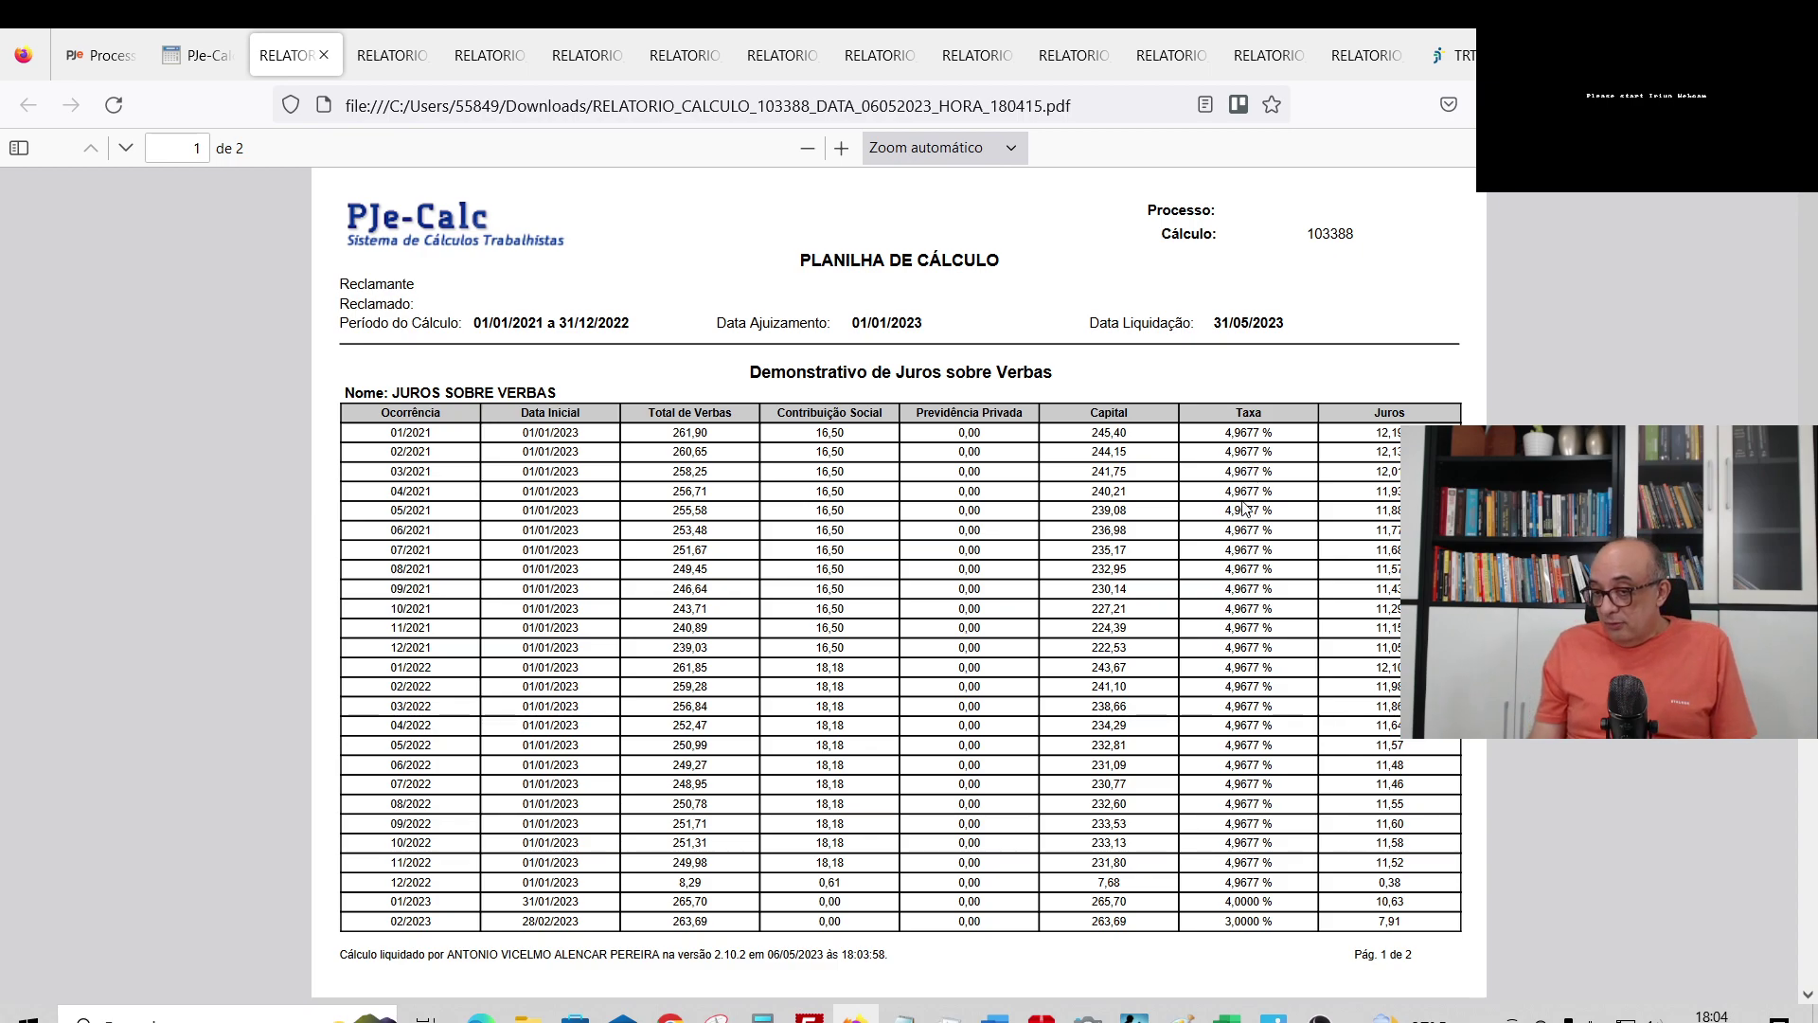
{"action": "scroll", "coordinate": [1242, 508], "scroll_direction": "down", "scroll_amount": 1}
{"action": "scroll", "coordinate": [1241, 509], "scroll_direction": "down", "scroll_amount": 3}
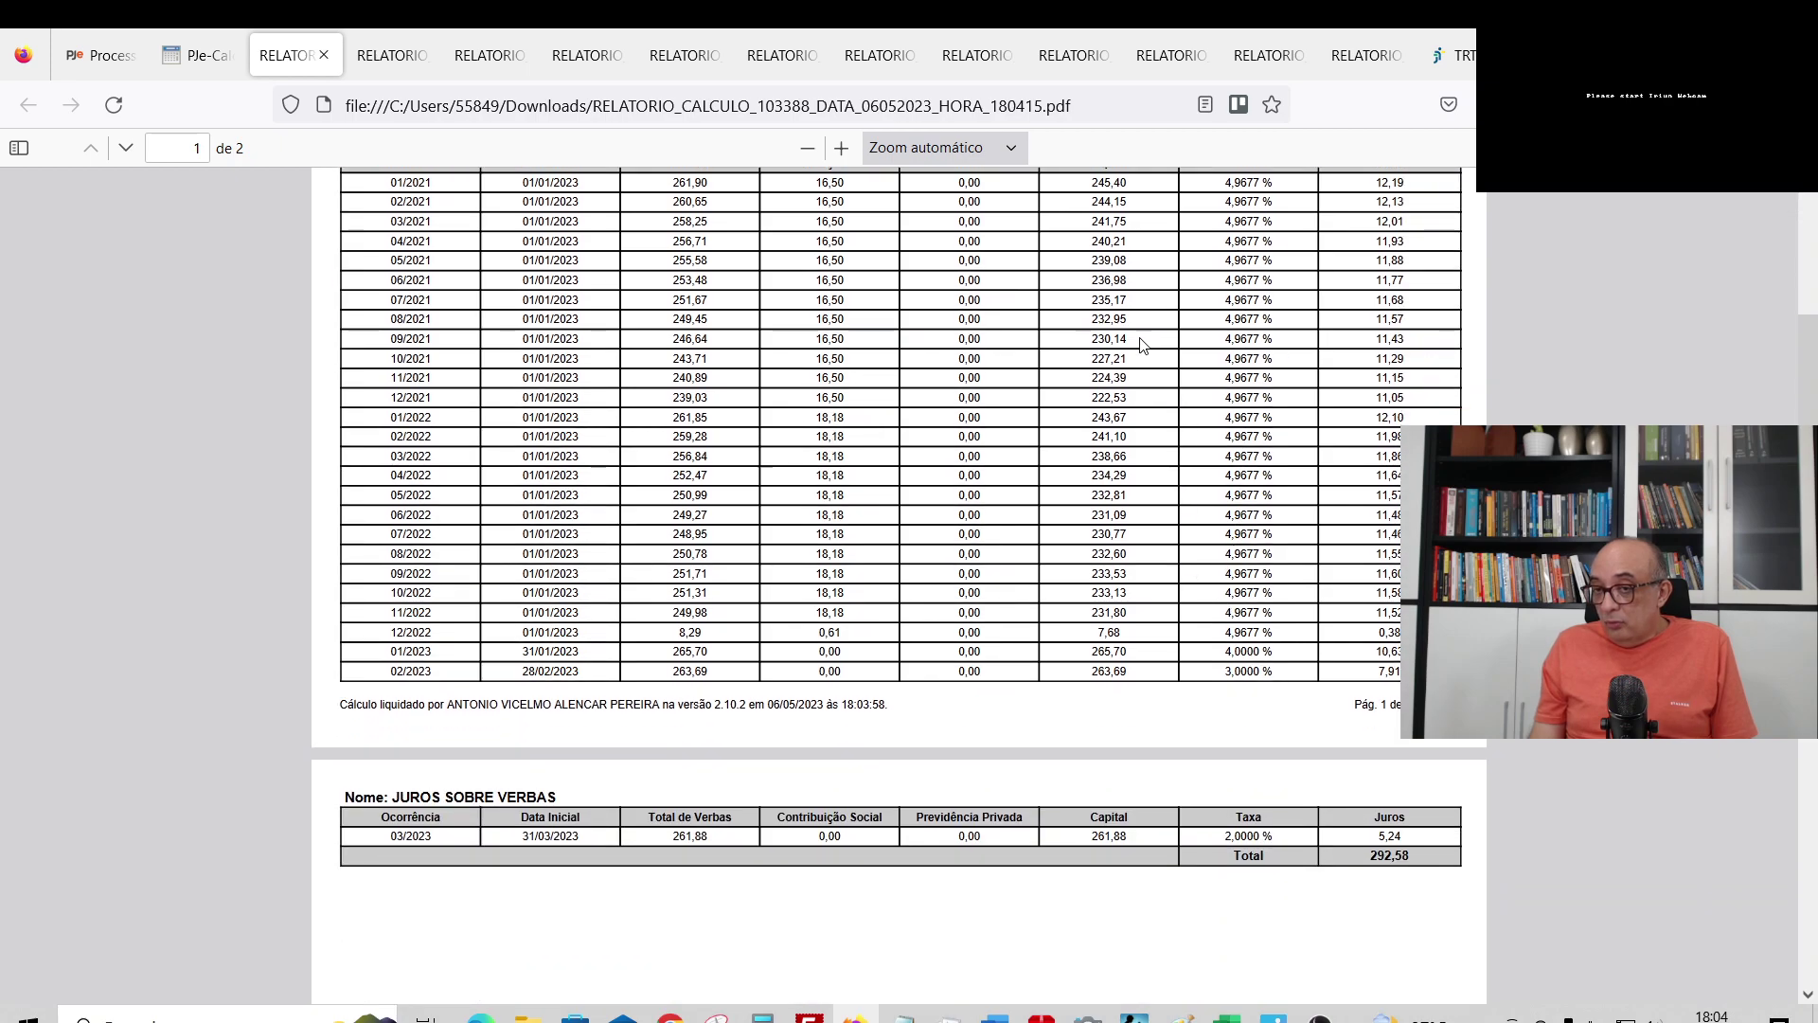
{"action": "scroll", "coordinate": [1142, 350], "scroll_direction": "up", "scroll_amount": 4}
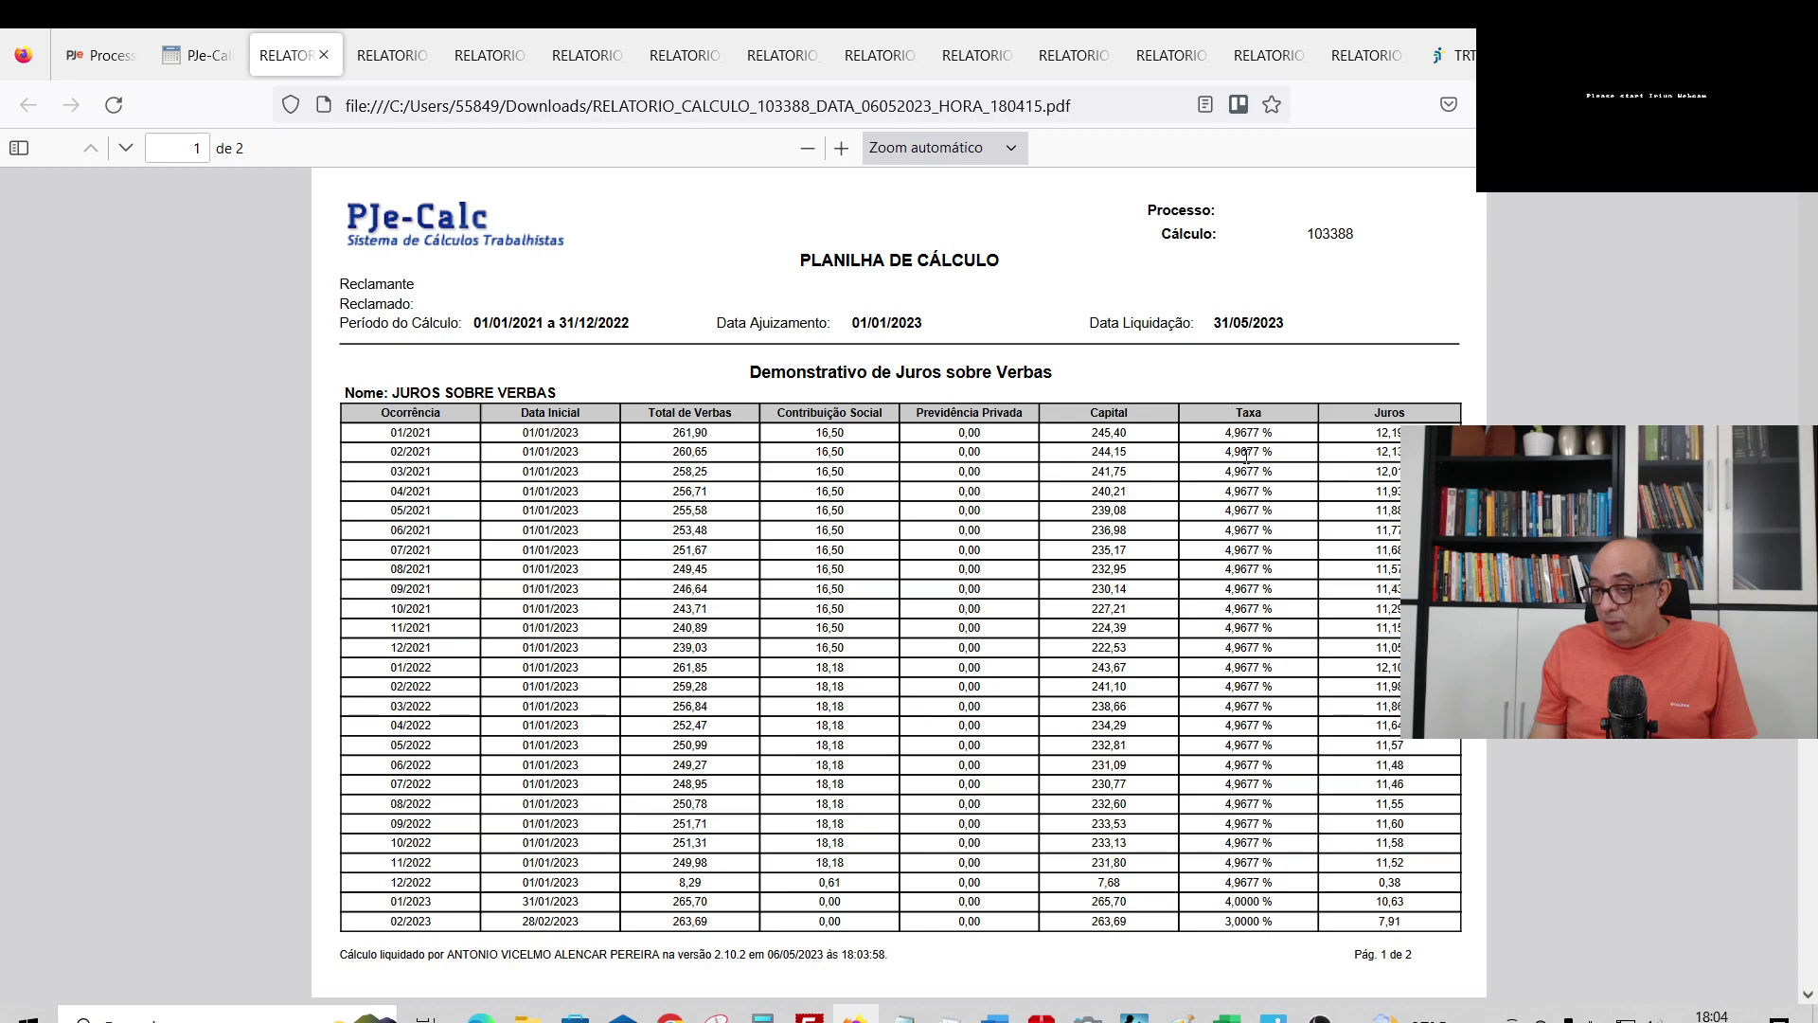
{"action": "scroll", "coordinate": [1246, 456], "scroll_direction": "down", "scroll_amount": 2}
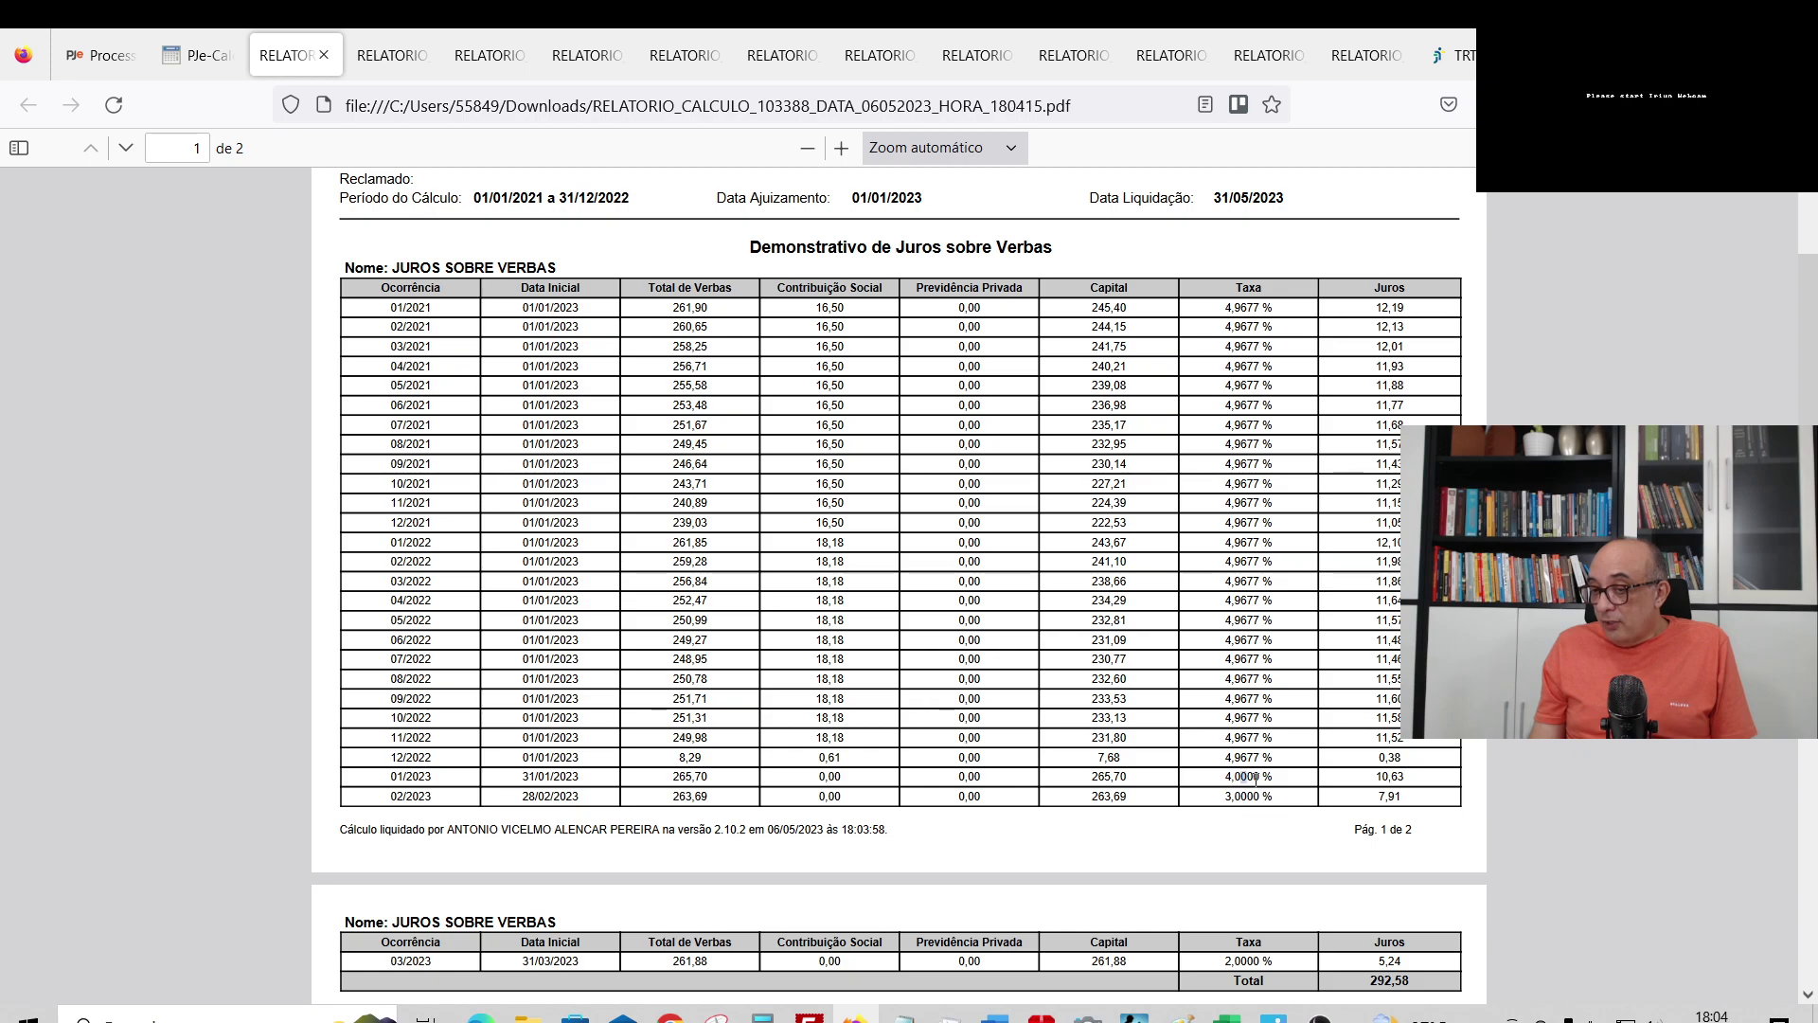
{"action": "scroll", "coordinate": [1267, 777], "scroll_direction": "down", "scroll_amount": 2}
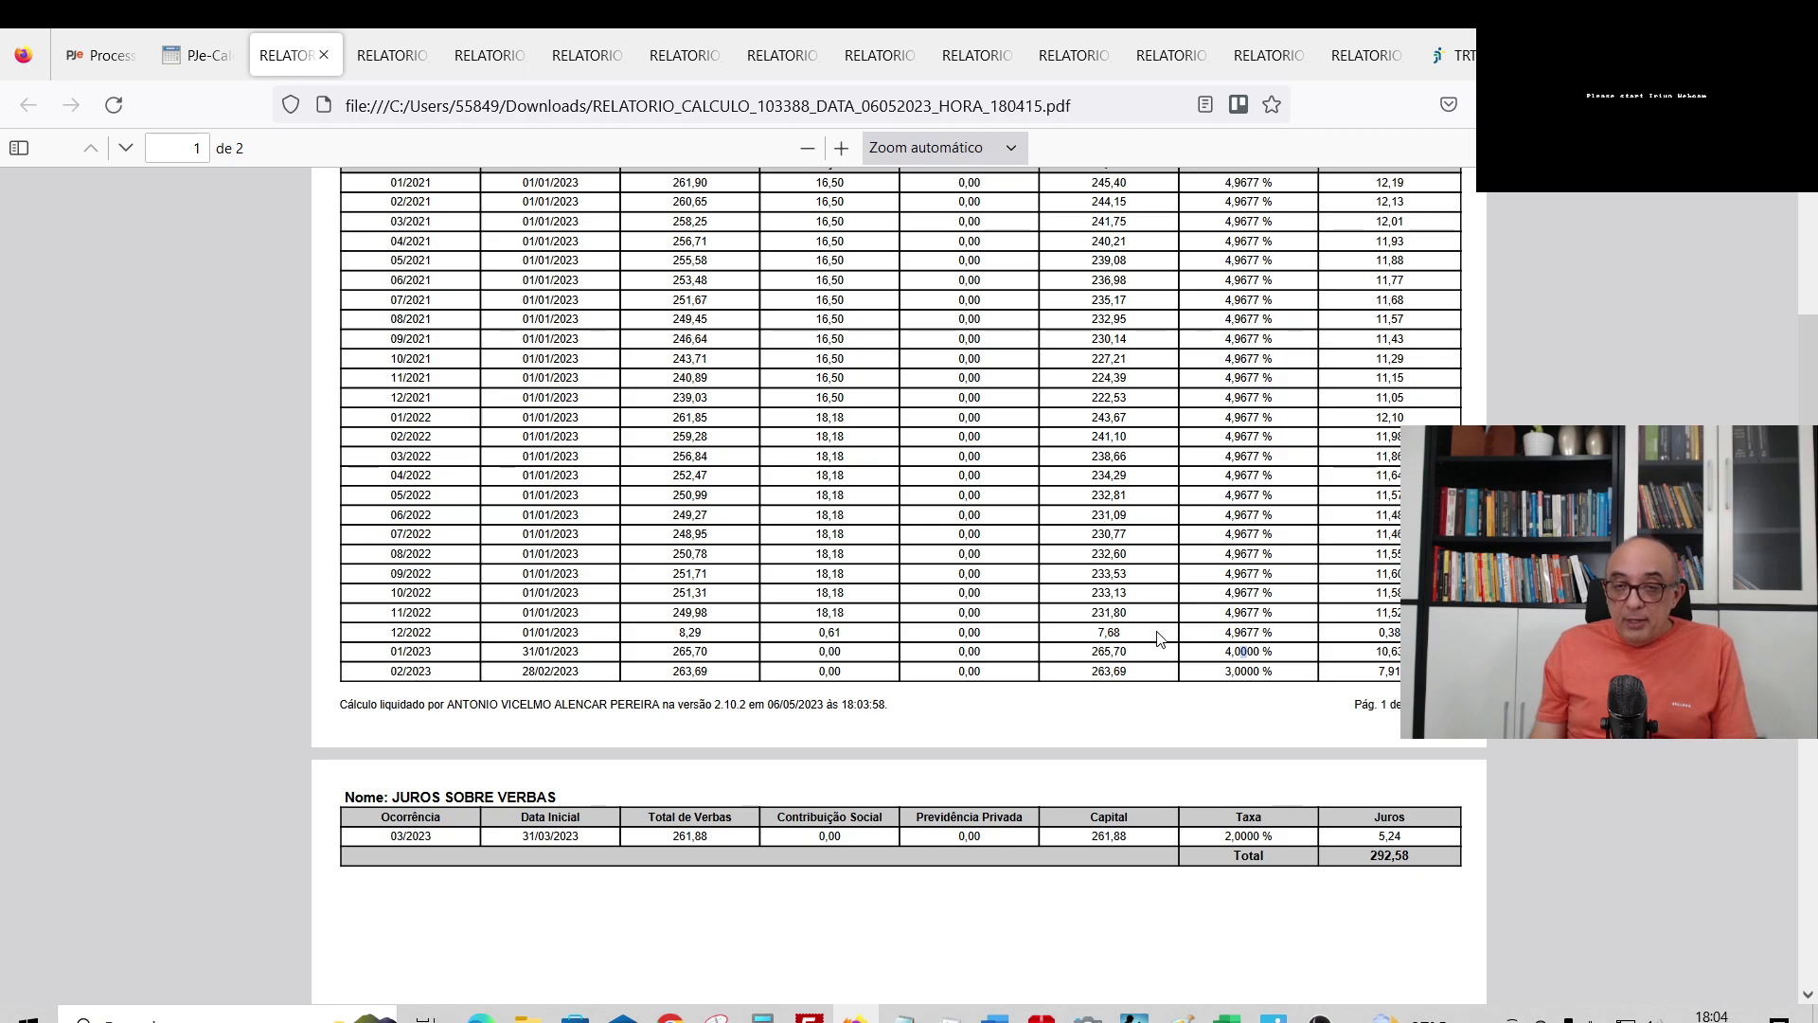
{"action": "key", "text": "alt+Tab"}
{"action": "key", "text": "alt+Tab"}
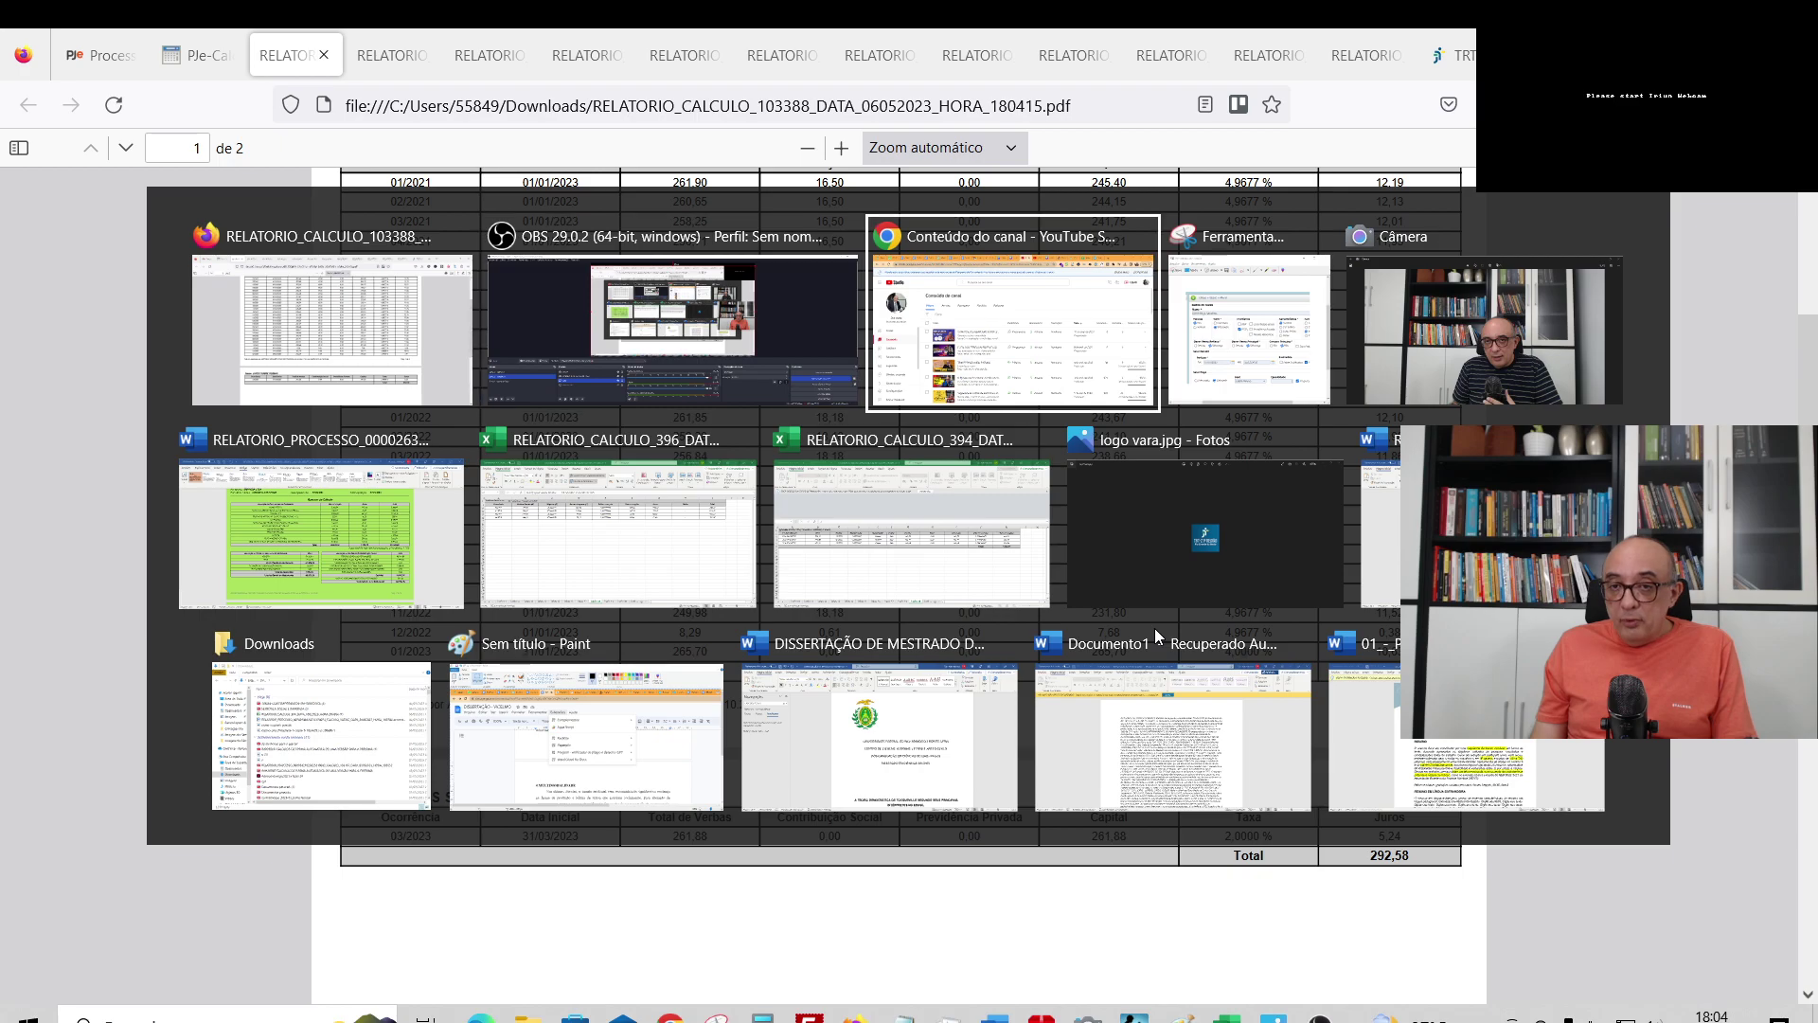
{"action": "key", "text": "alt+Tab"}
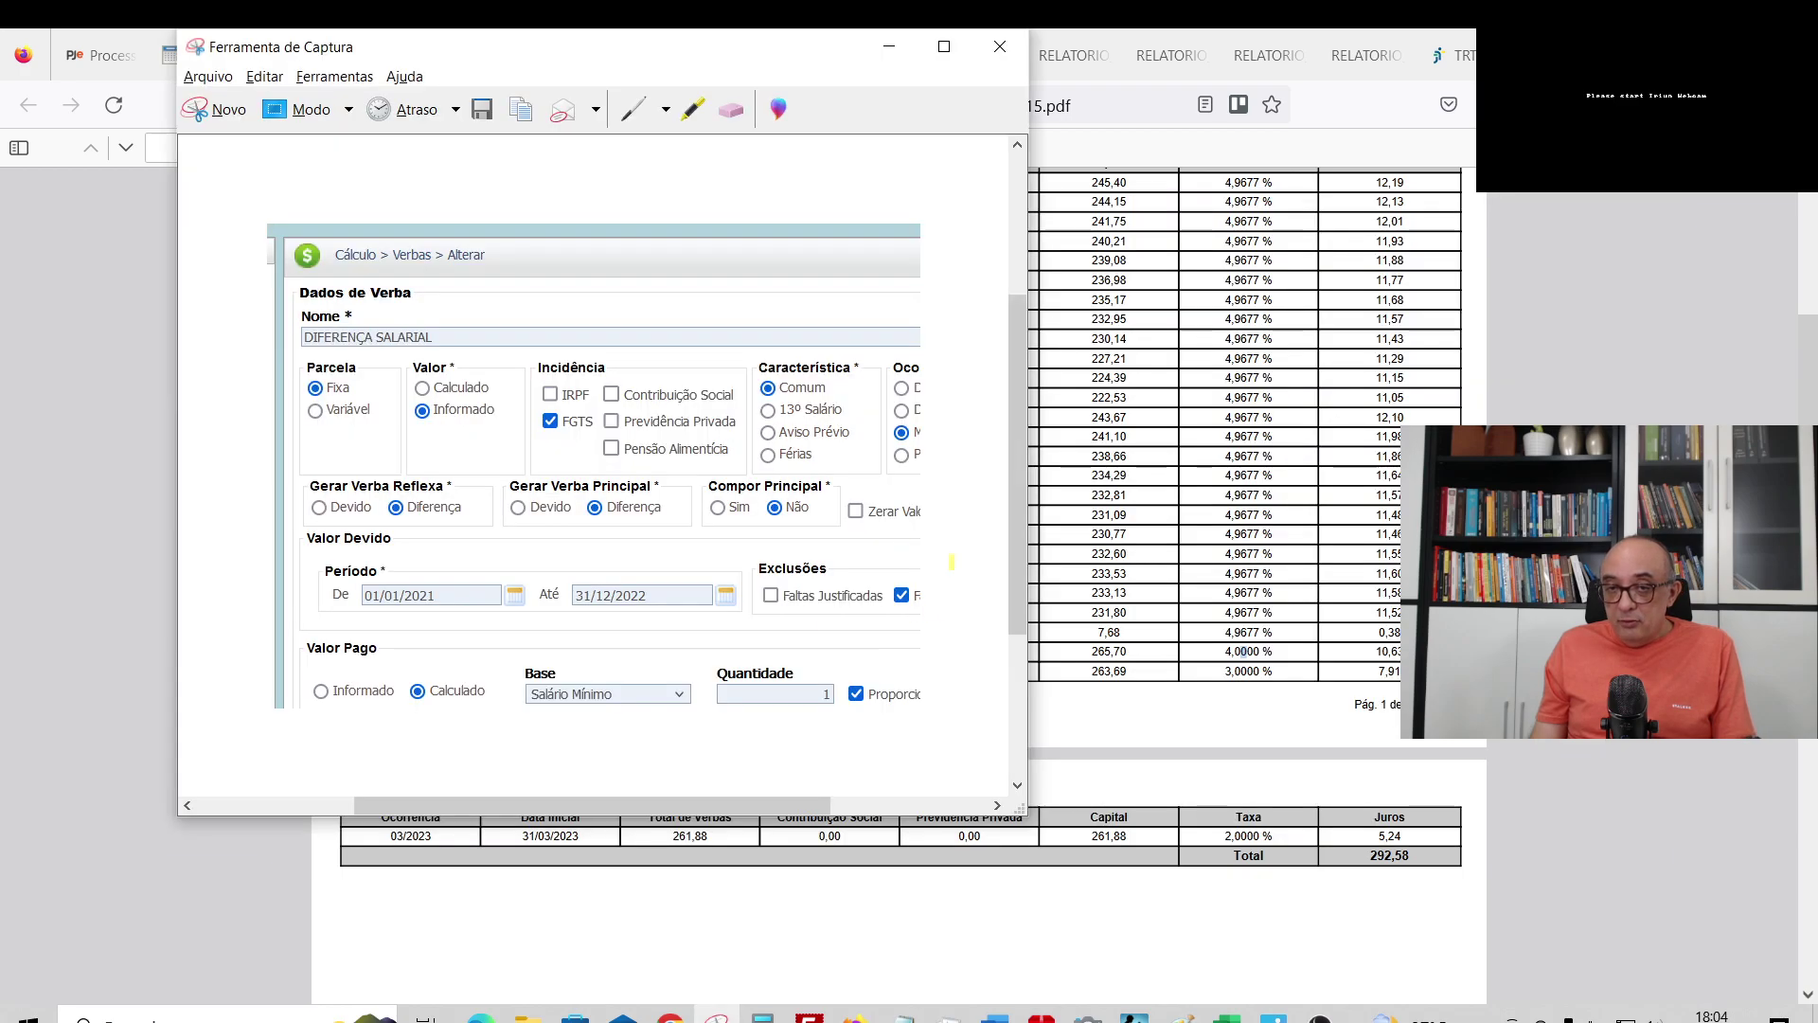
{"action": "key", "text": "alt+Tab"}
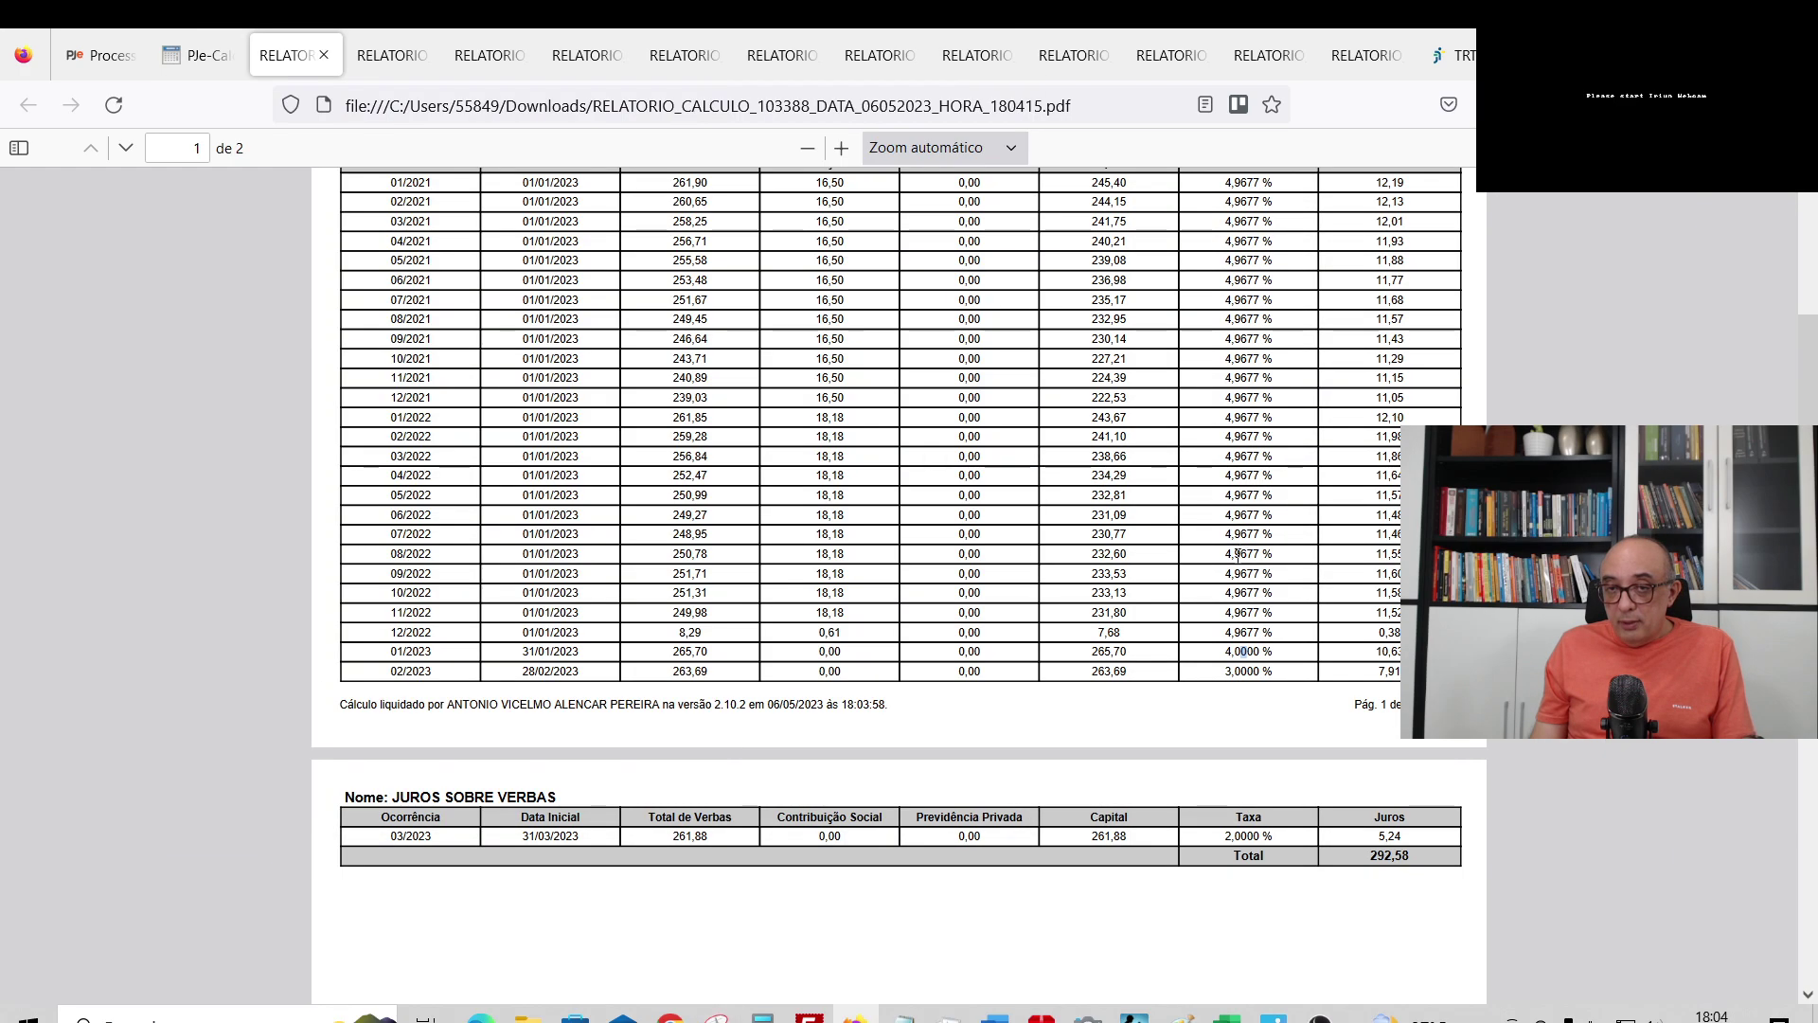
- Set the application of Súmula nº 439 do TST to Sim for ADICIONAL DE INSALUBRIDADE 20% and save the verba
{"action": "left_click", "coordinate": [195, 52]}
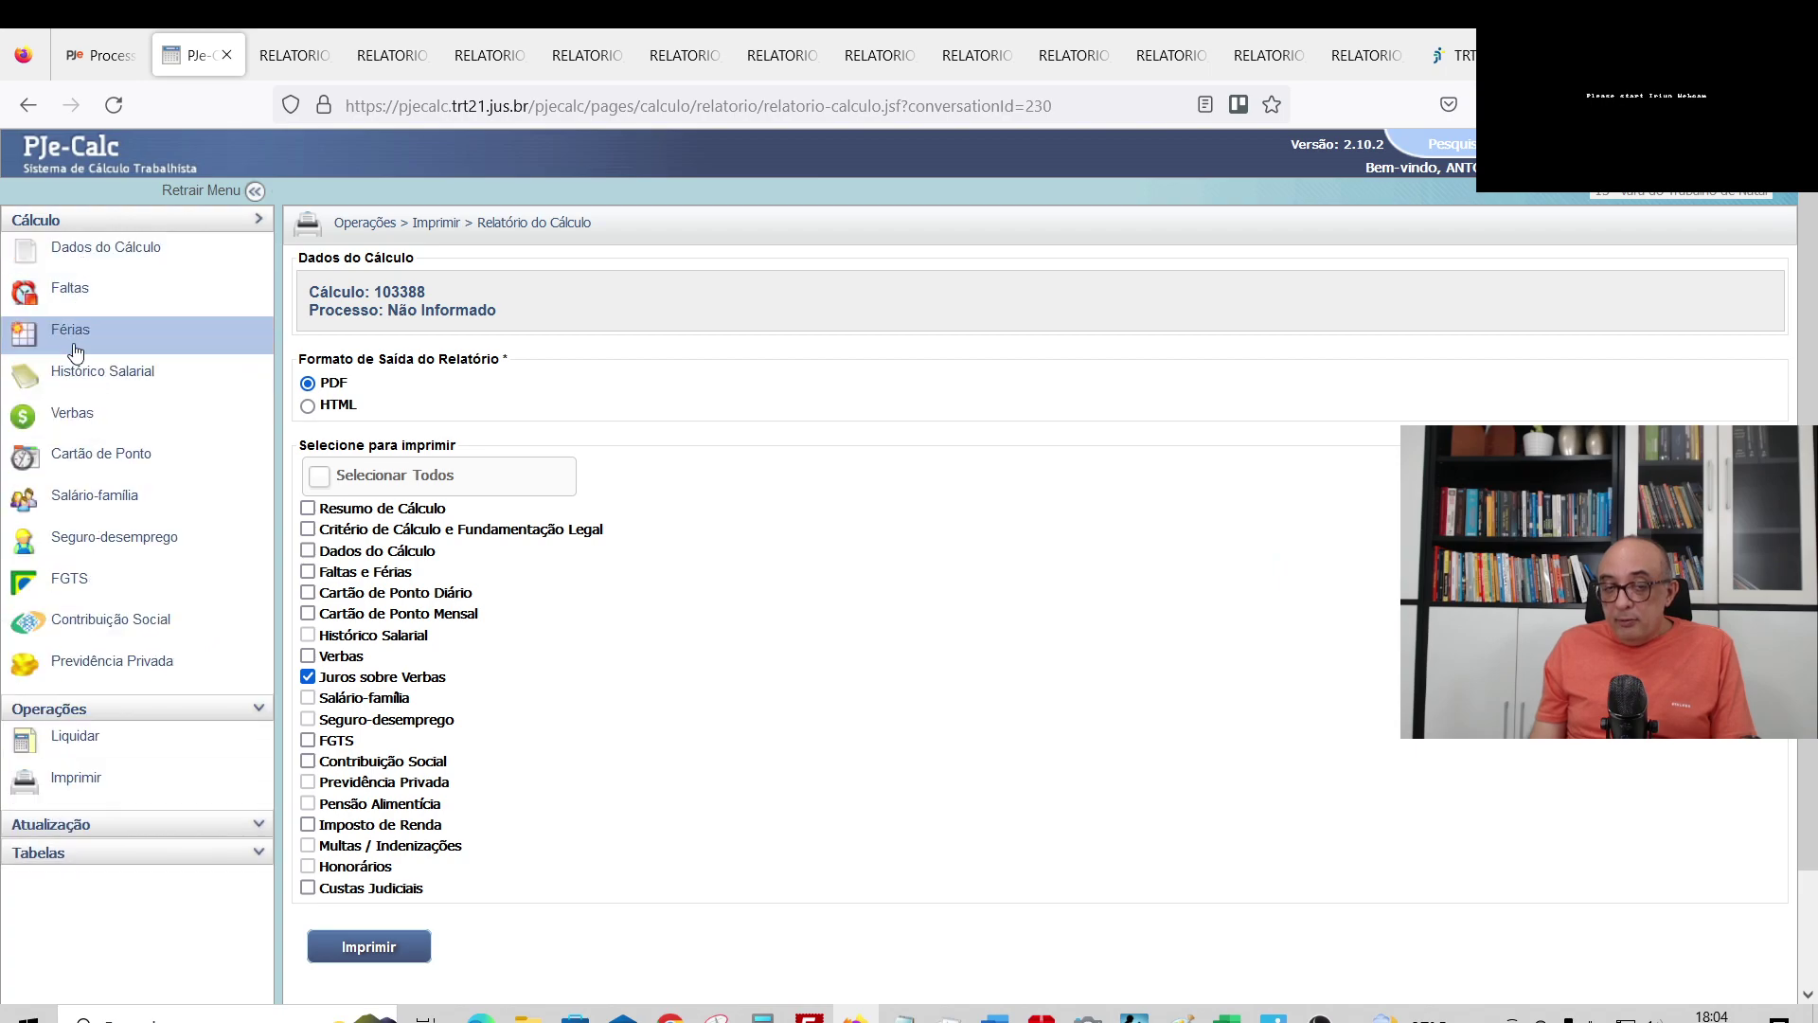
{"action": "left_click", "coordinate": [77, 412]}
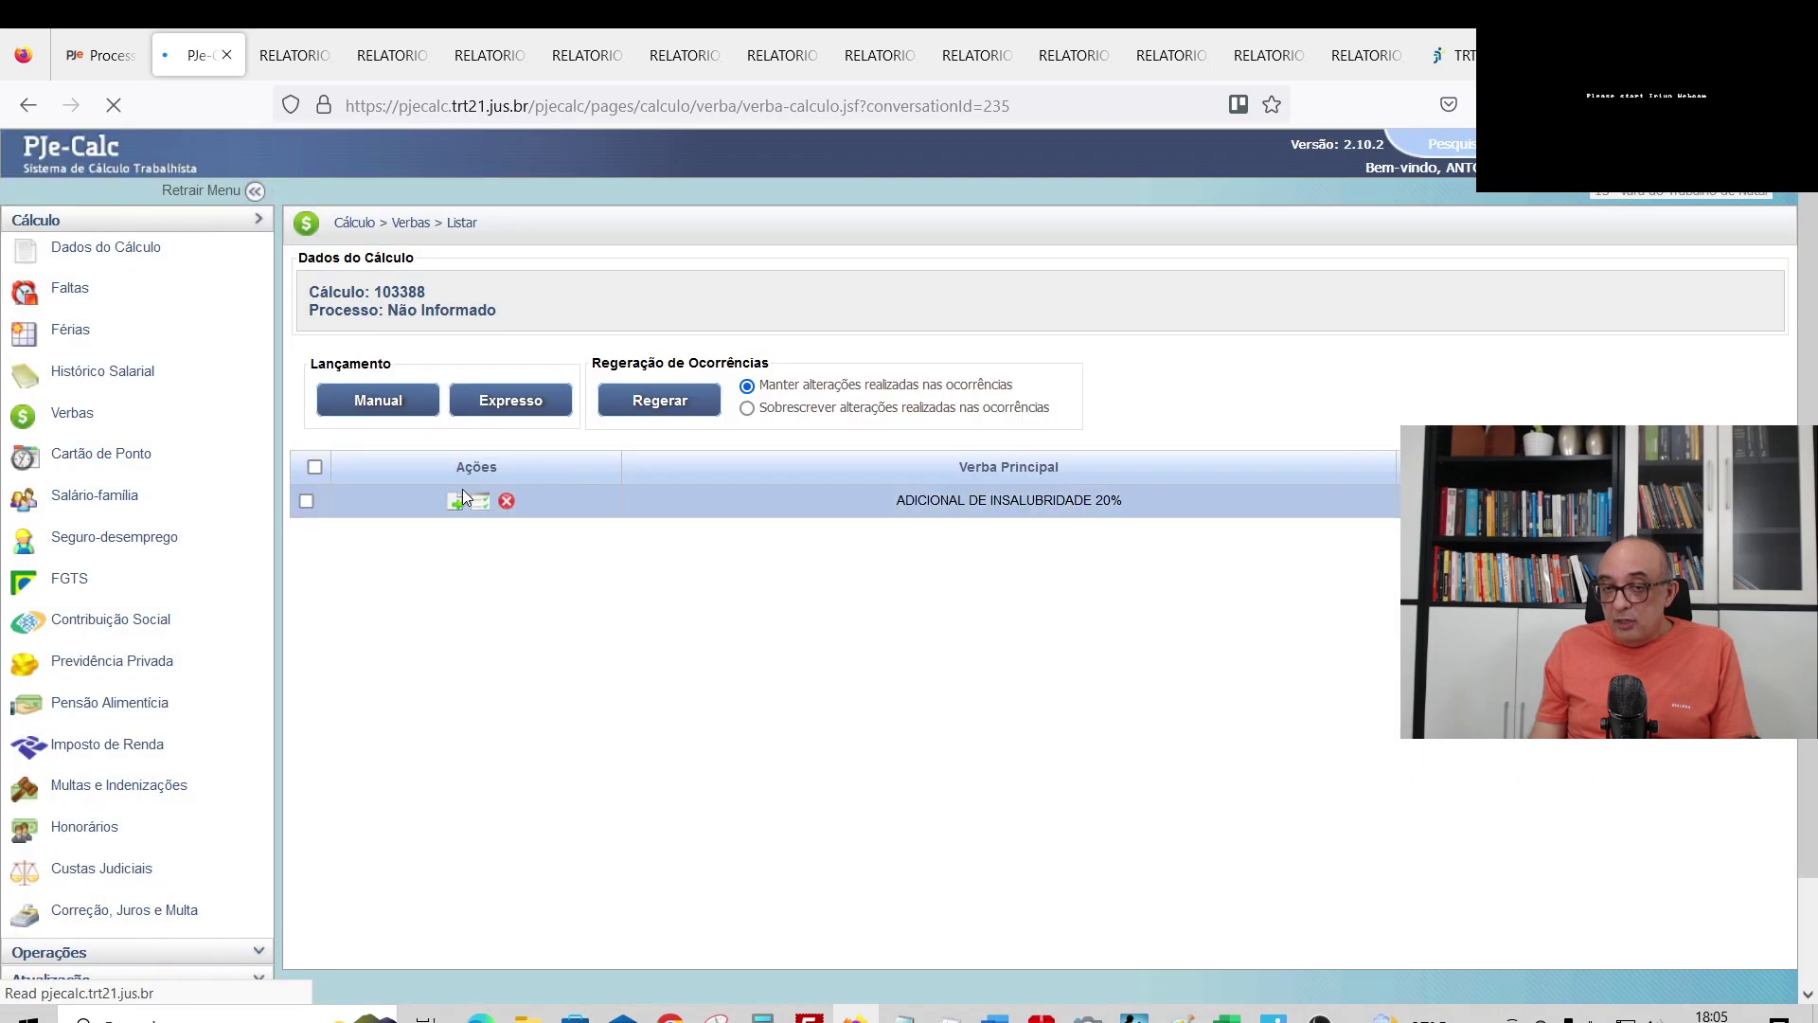
{"action": "left_click", "coordinate": [452, 501]}
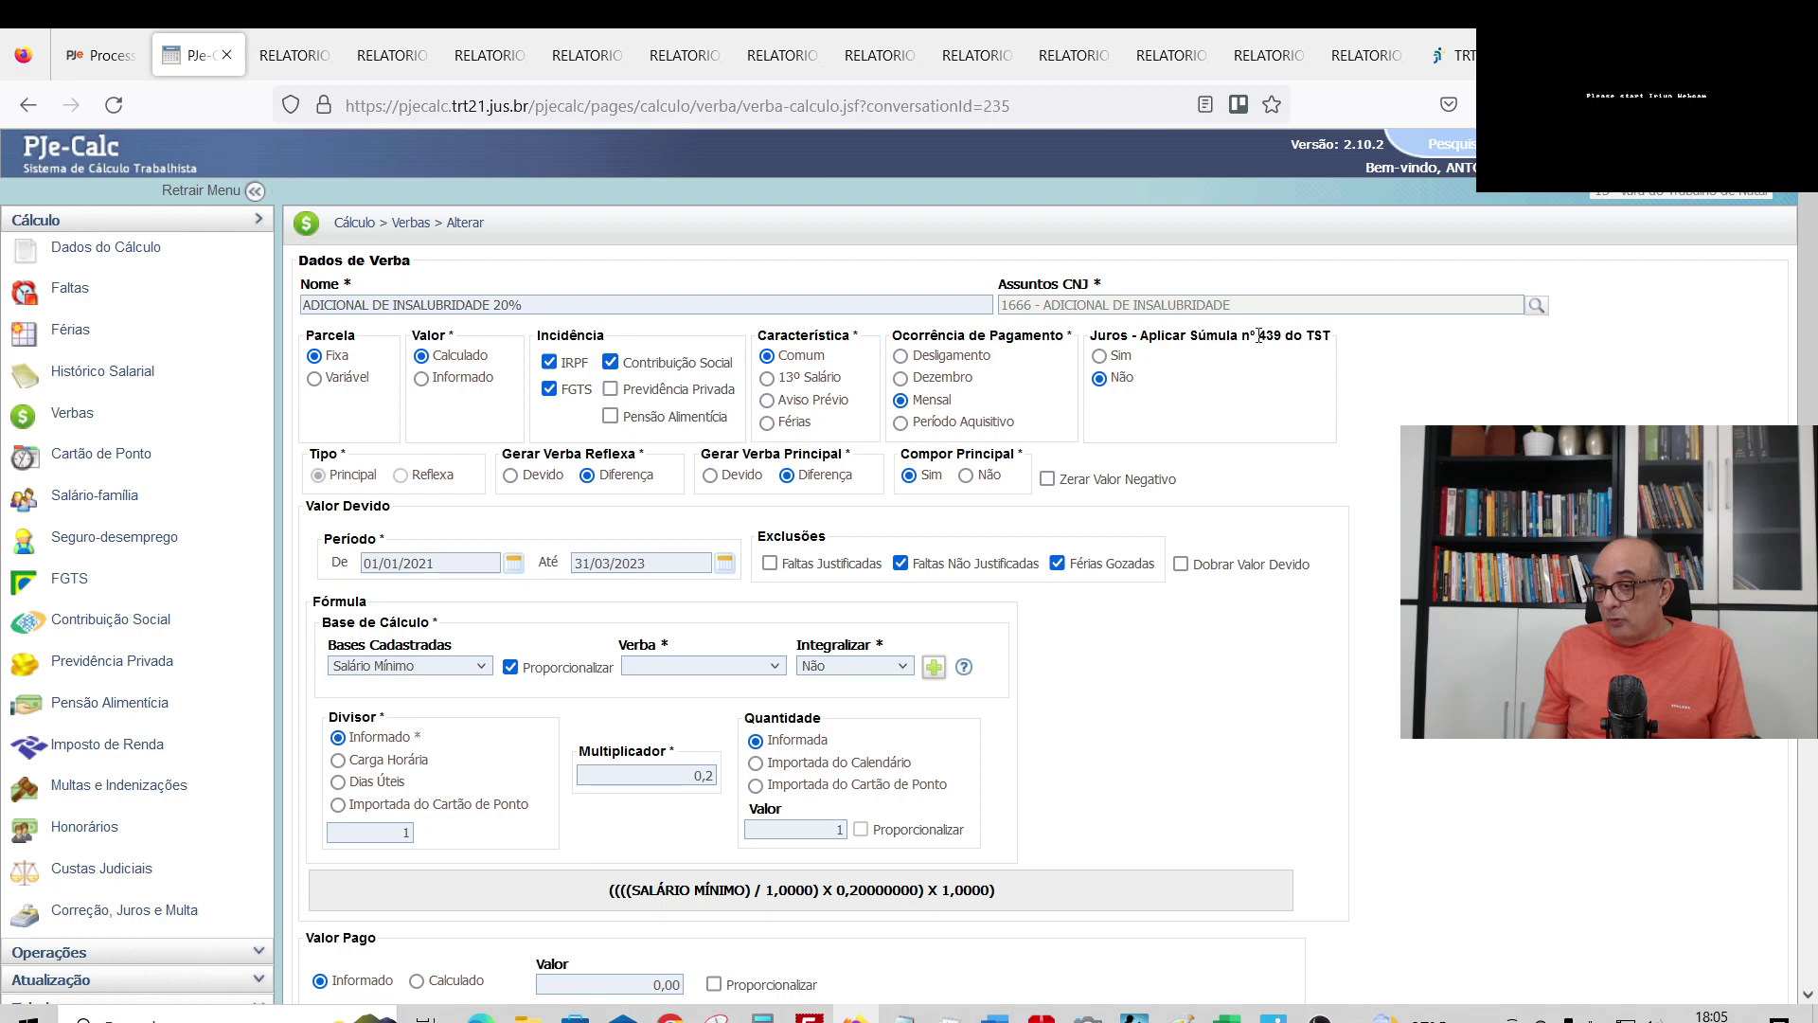
{"action": "left_click_drag", "start_coordinate": [1097, 337], "coordinate": [1328, 345]}
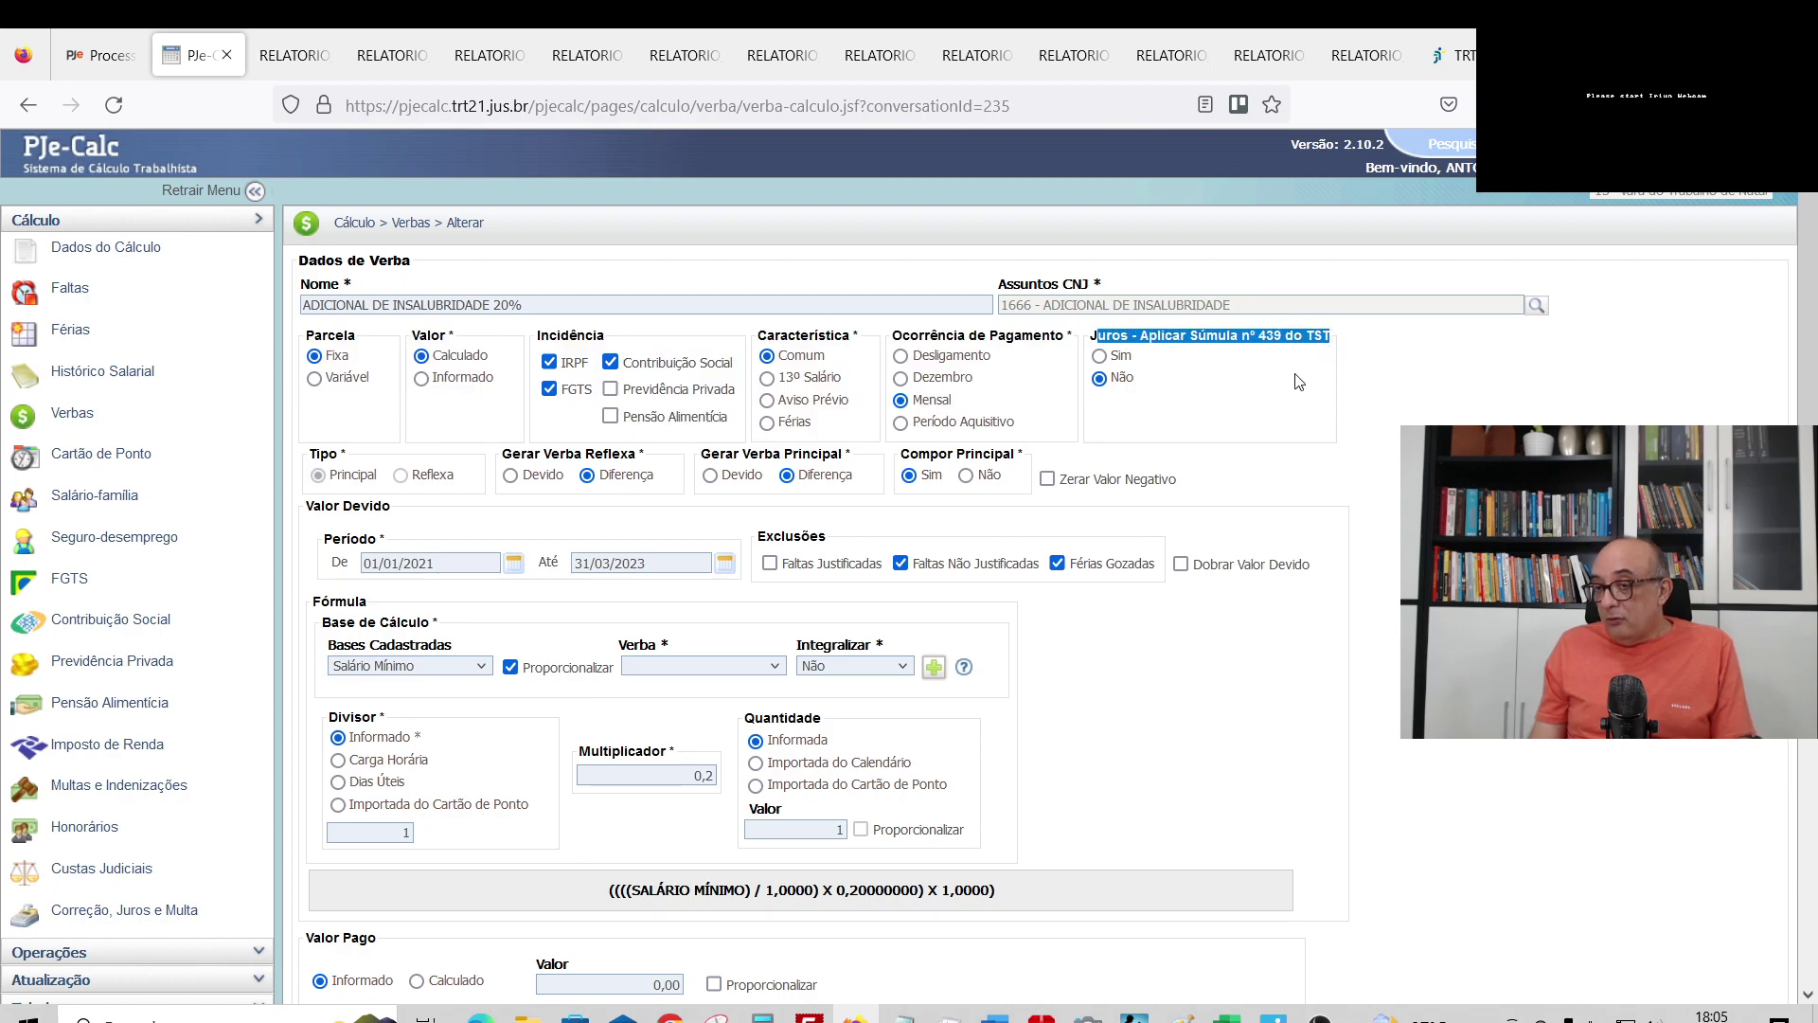
{"action": "left_click", "coordinate": [1299, 381]}
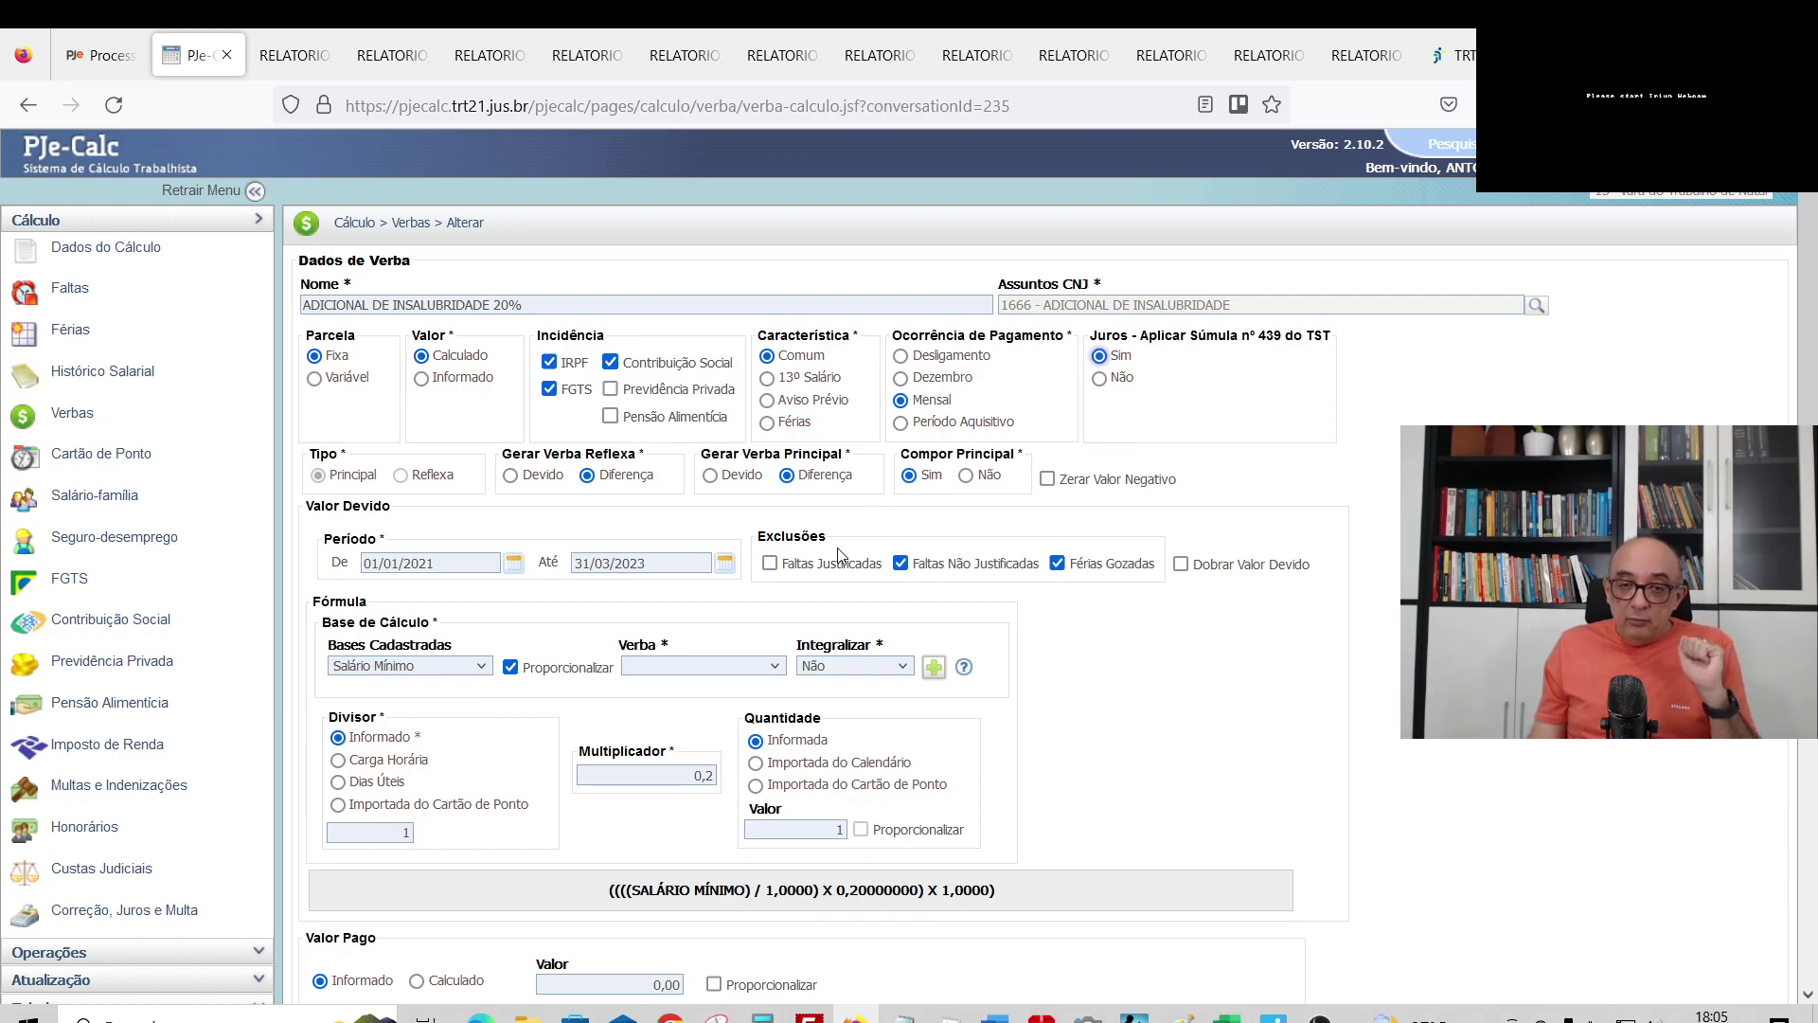
{"action": "scroll", "coordinate": [491, 738], "scroll_direction": "down", "scroll_amount": 3}
{"action": "left_click", "coordinate": [397, 894]}
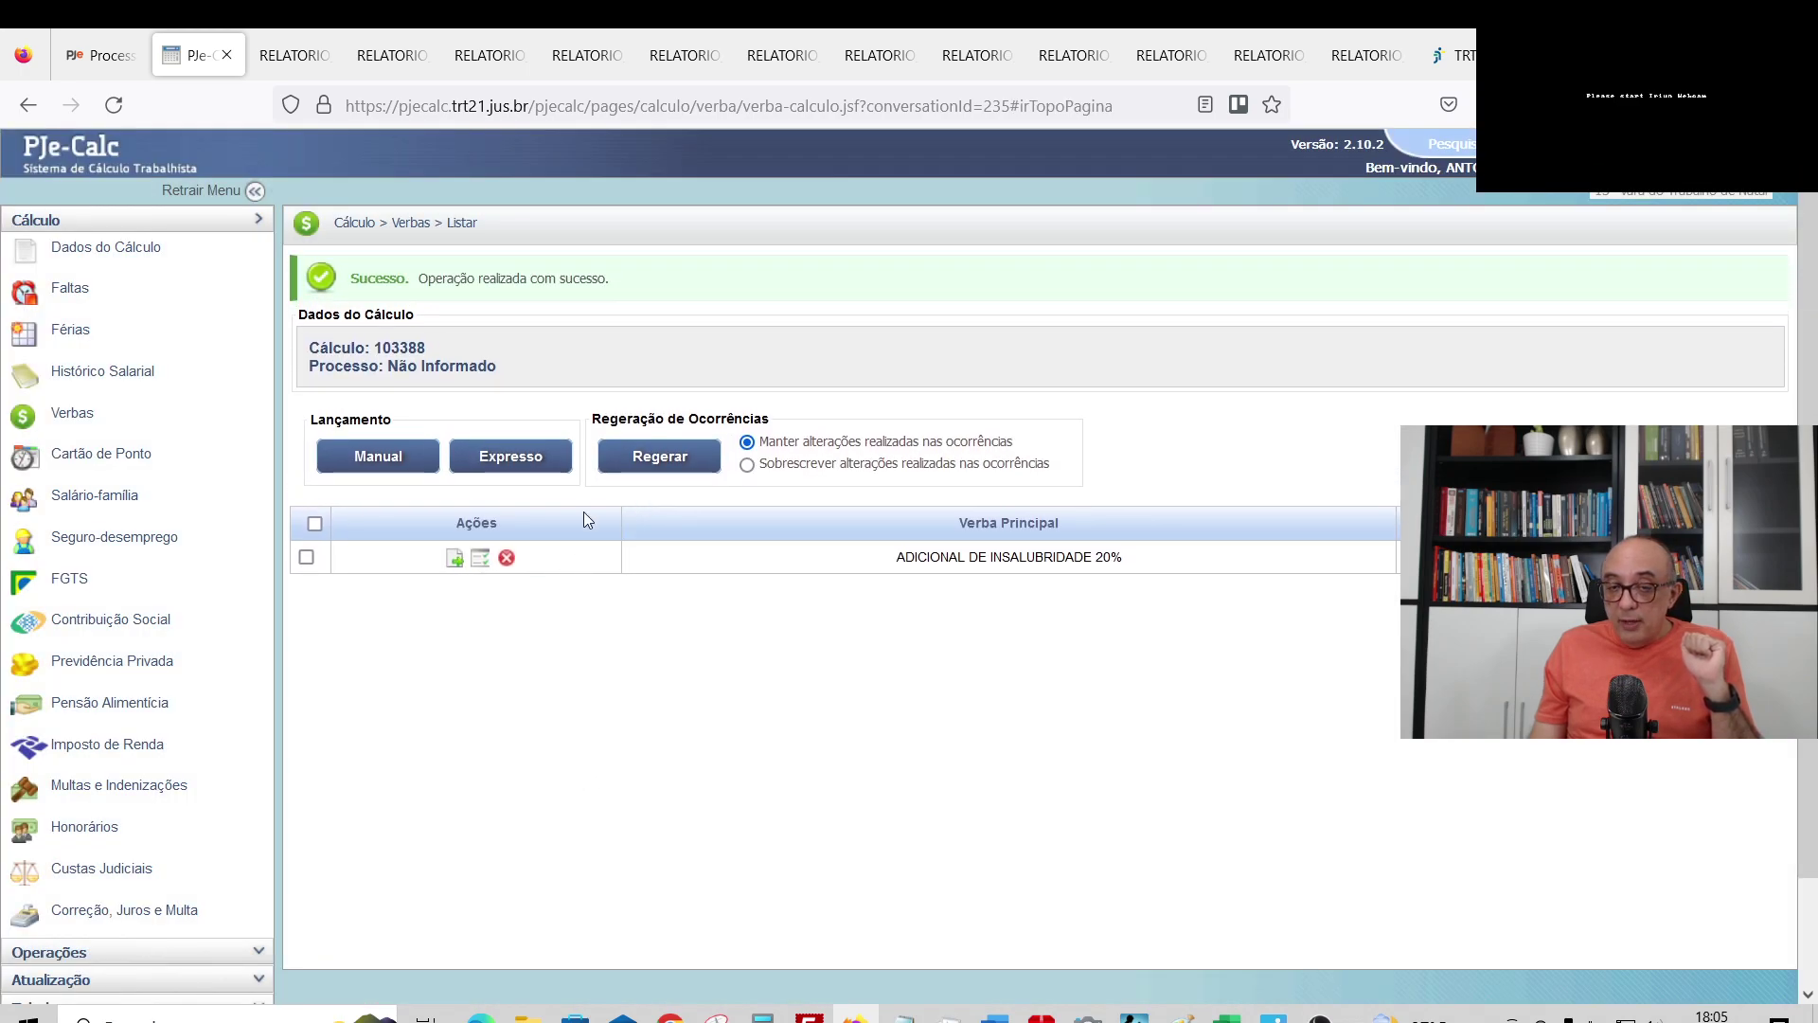
- Liquidate the calculation again with the changed Súmula nº 439 setting
{"action": "left_click", "coordinate": [154, 954]}
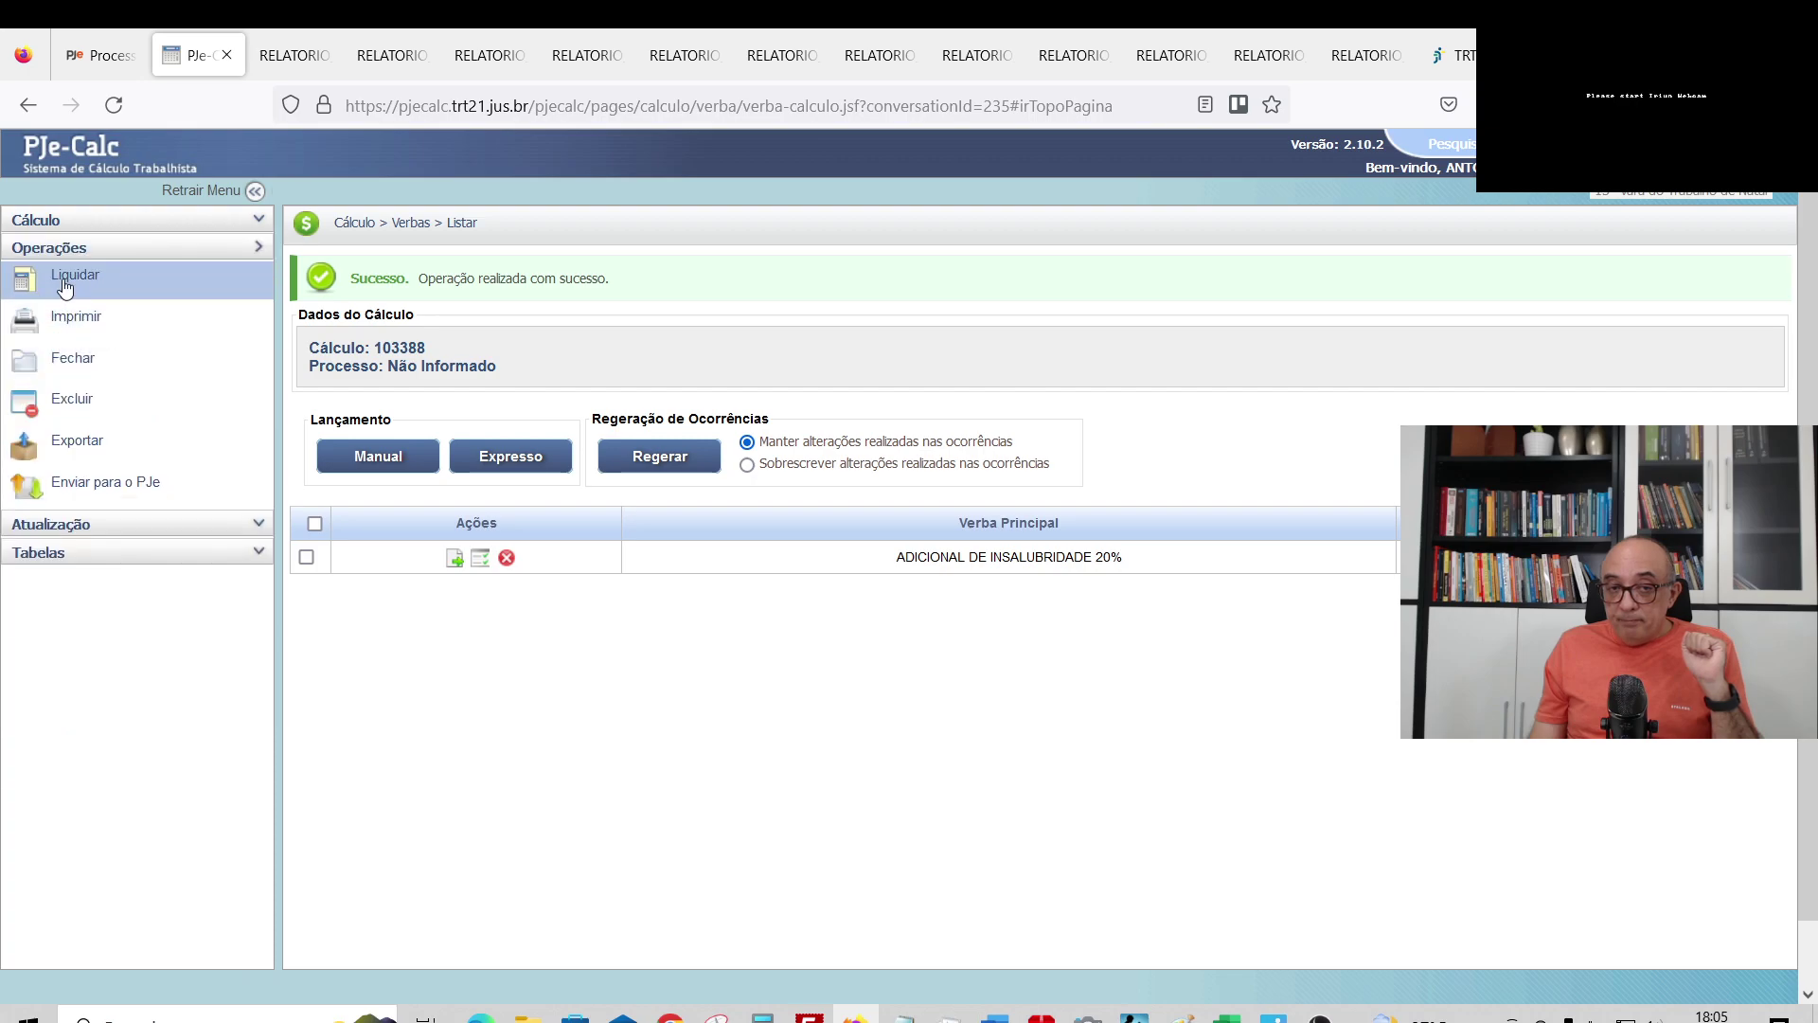
{"action": "left_click", "coordinate": [65, 287]}
{"action": "left_click", "coordinate": [378, 543]}
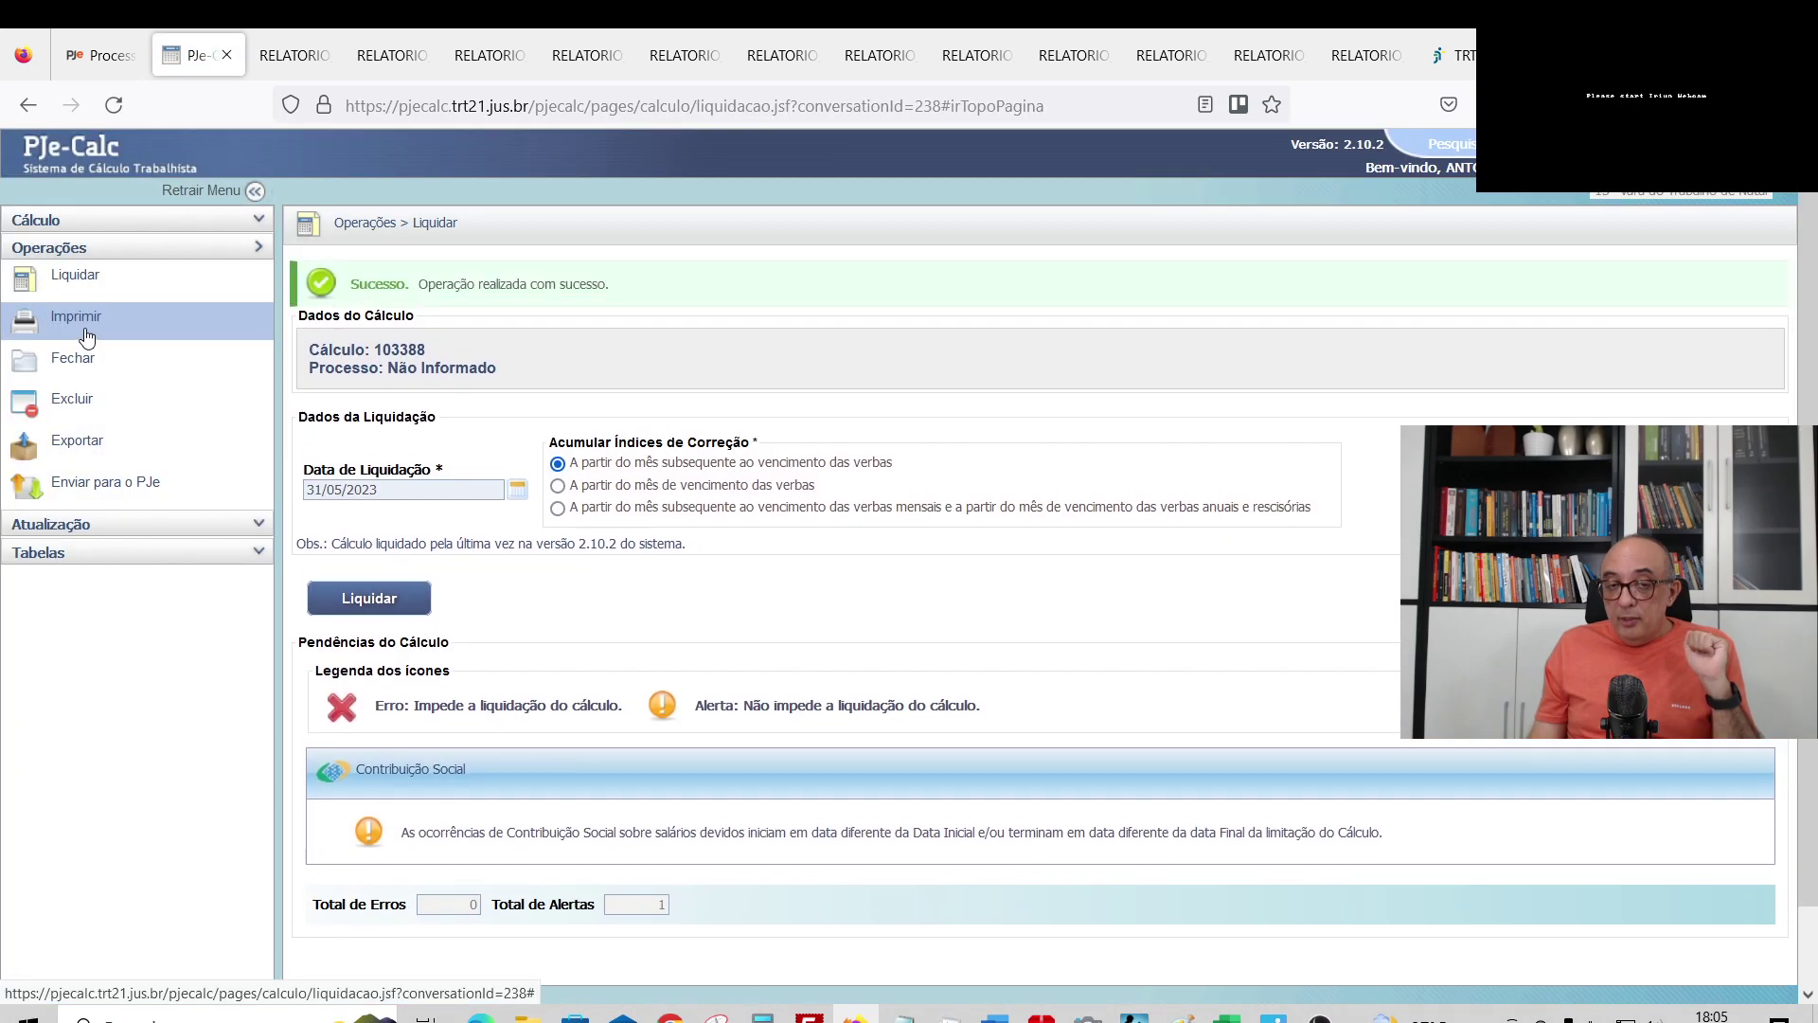
- Produce a new PDF with only the Juros sobre Verbas section and examine the start dates and rates of the 2023 occurrences
{"action": "left_click", "coordinate": [80, 317]}
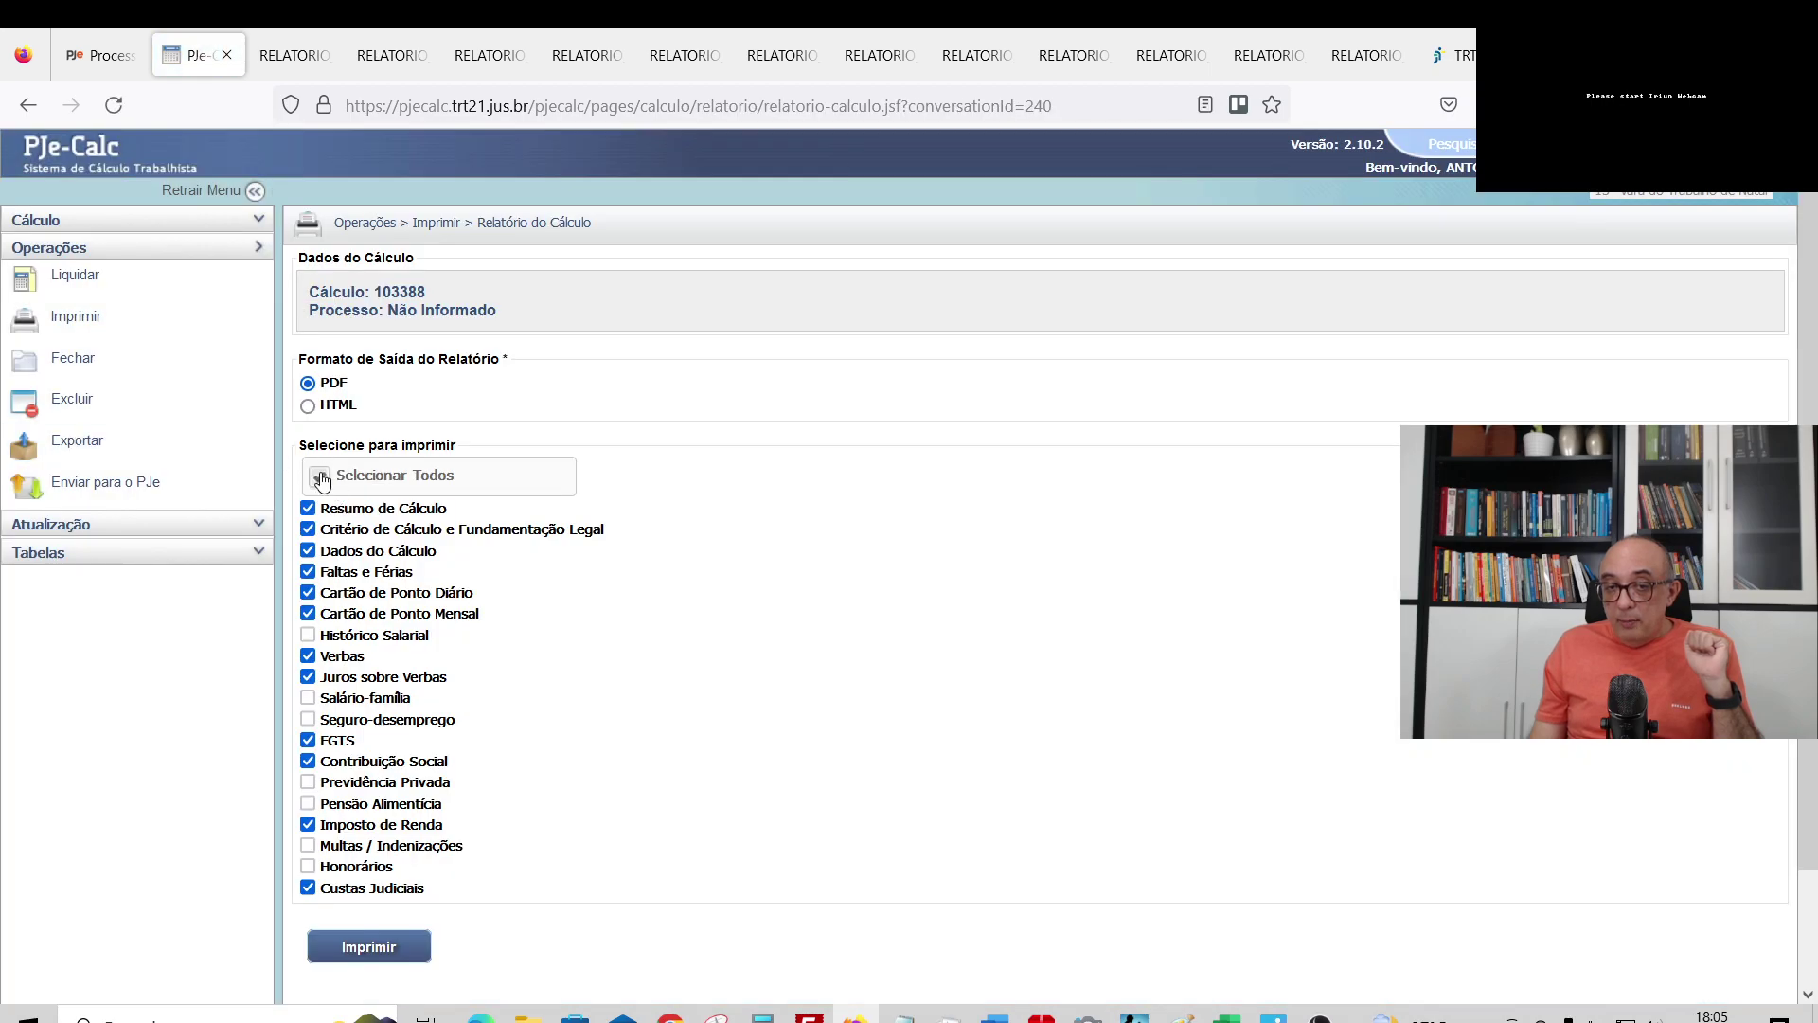
{"action": "left_click", "coordinate": [320, 476]}
{"action": "left_click", "coordinate": [308, 676]}
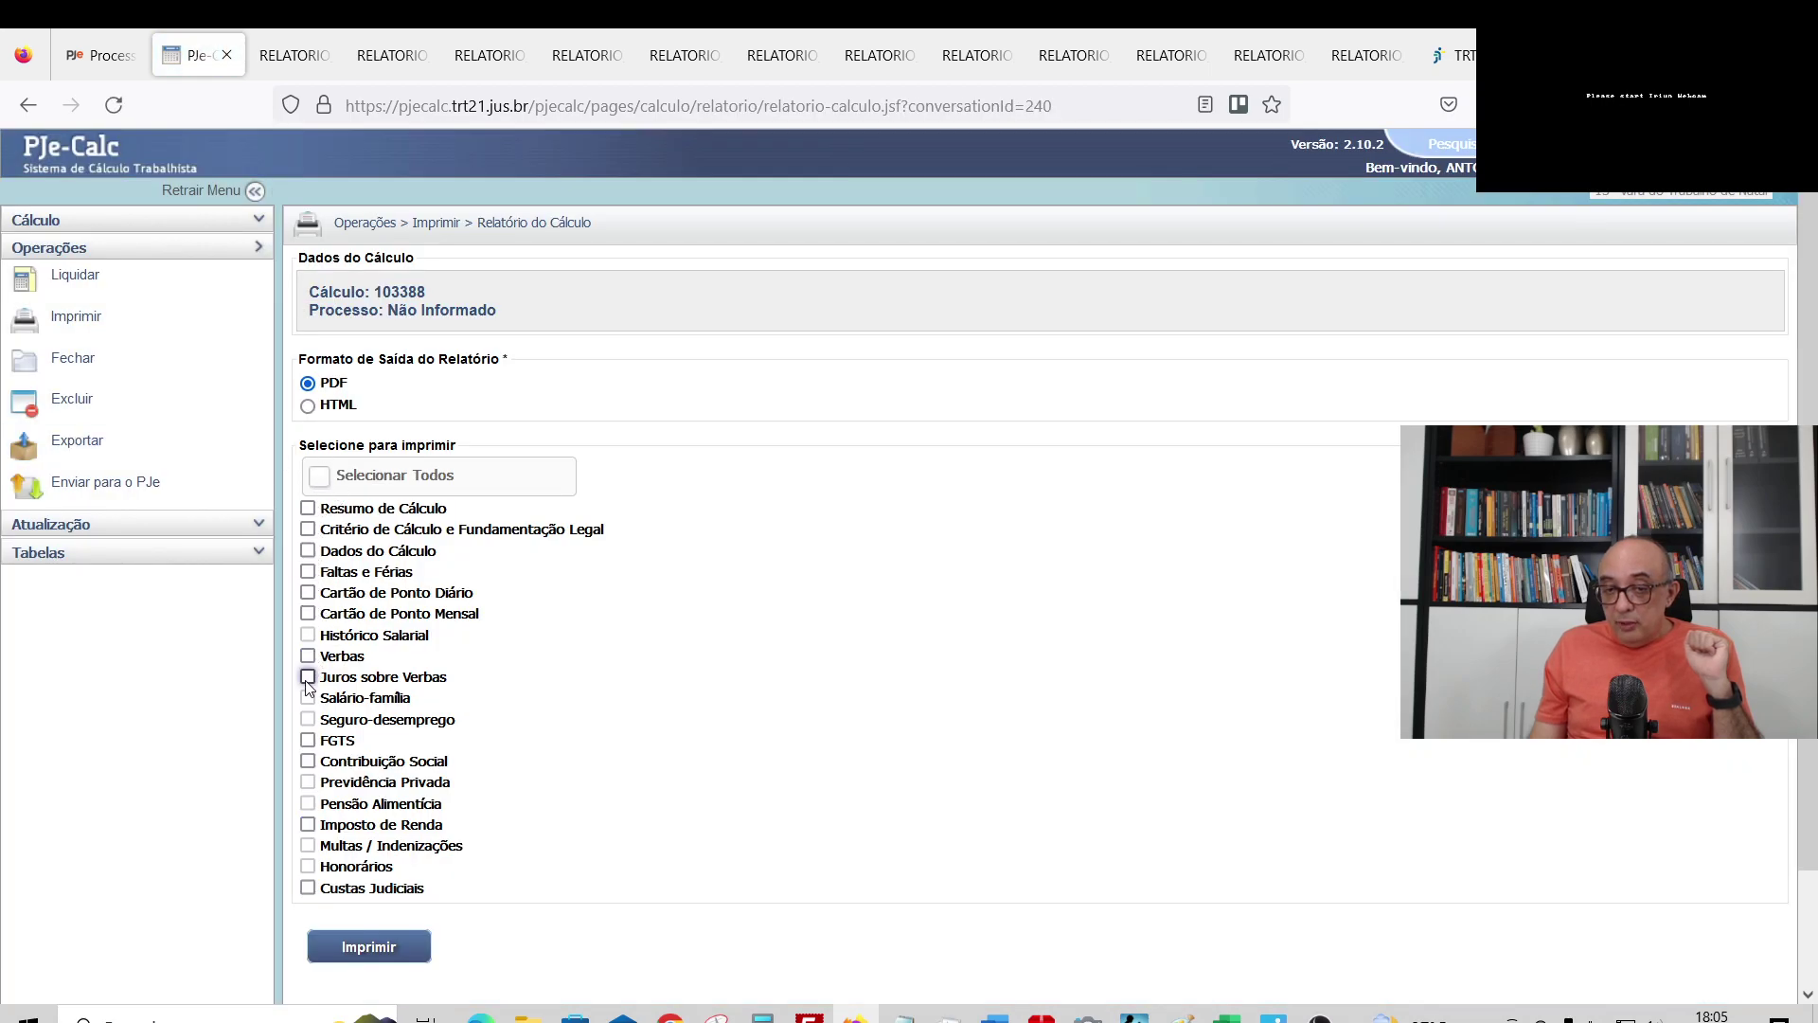
{"action": "left_click", "coordinate": [370, 947]}
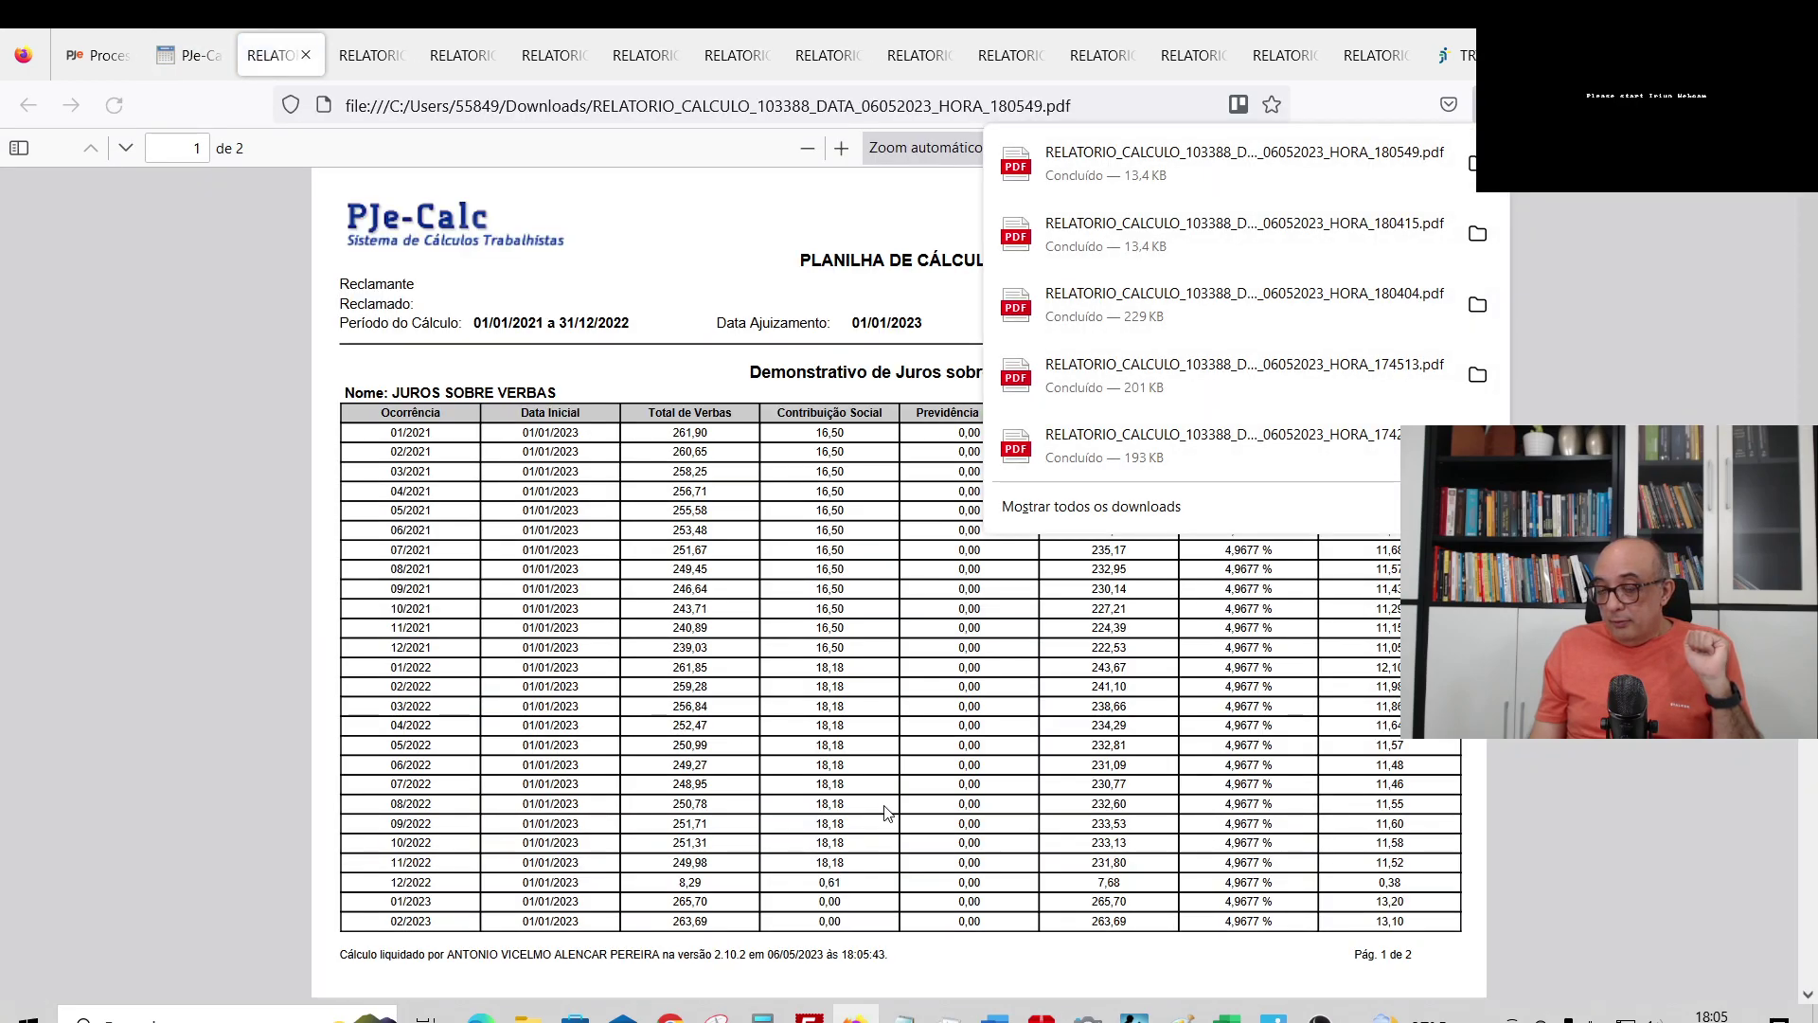
{"action": "left_click", "coordinate": [1159, 668]}
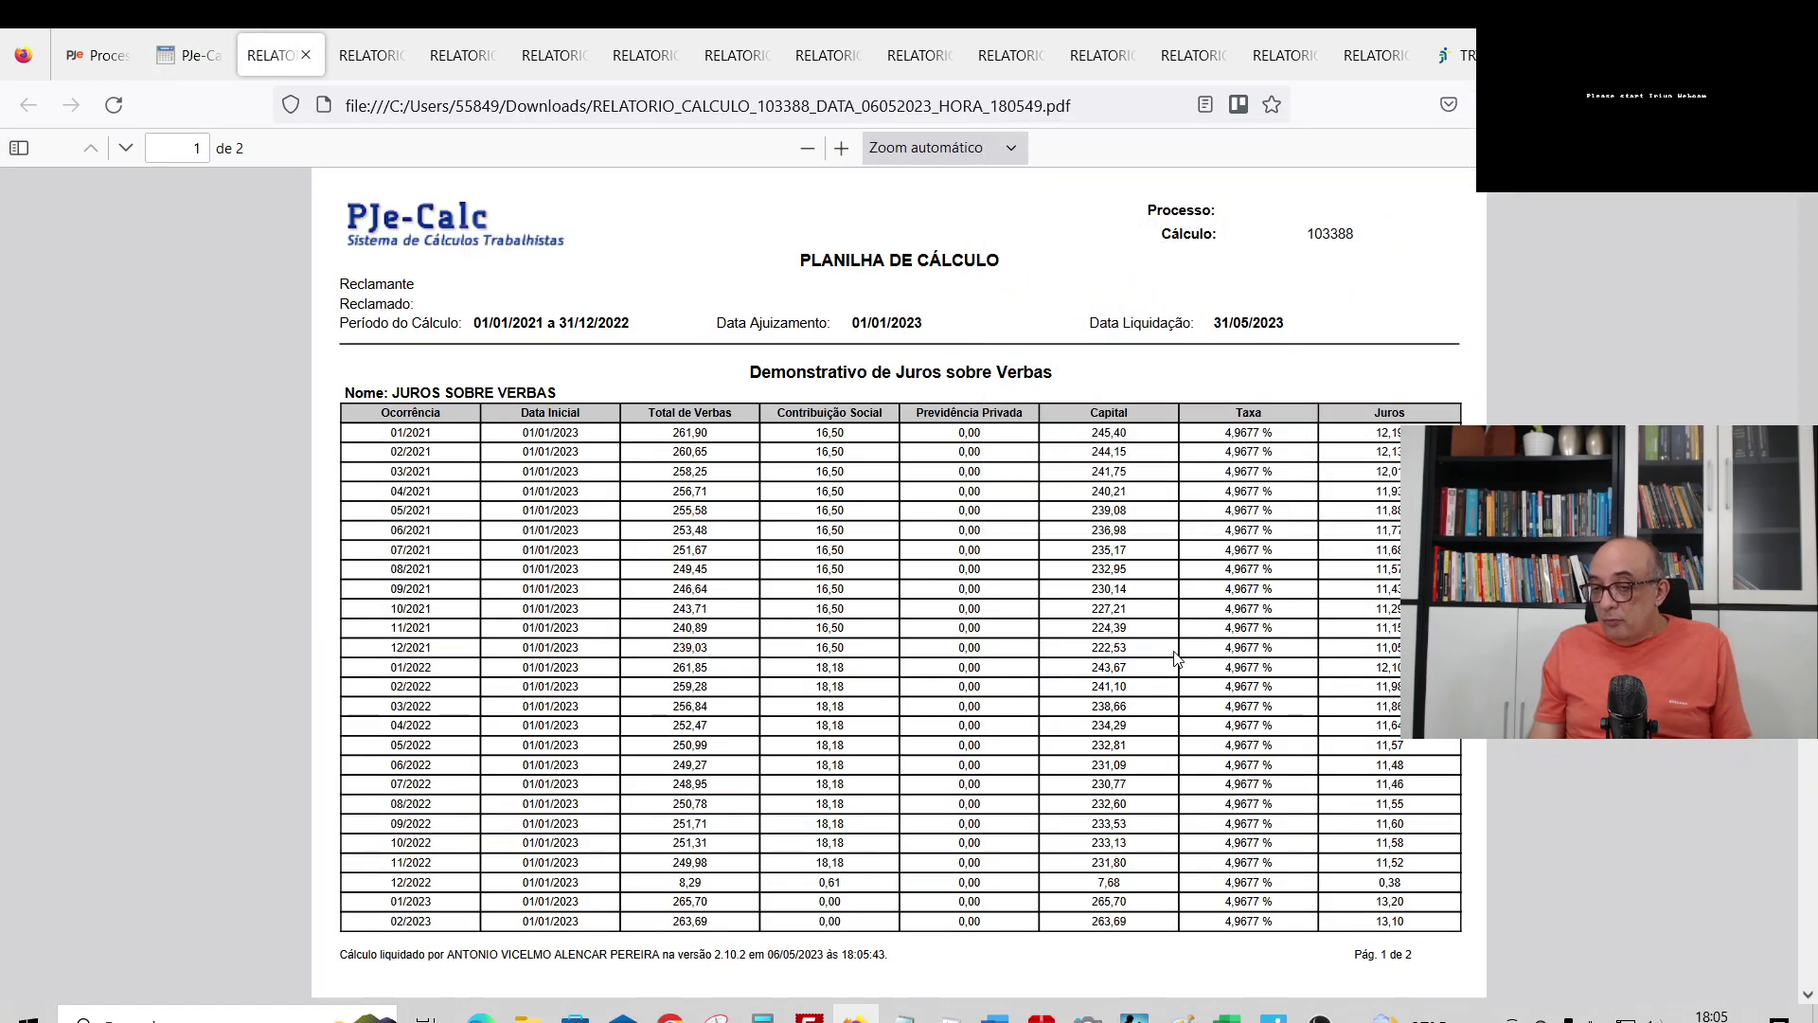
{"action": "scroll", "coordinate": [1165, 666], "scroll_direction": "down", "scroll_amount": 4}
{"action": "scroll", "coordinate": [1173, 662], "scroll_direction": "up", "scroll_amount": 1}
{"action": "scroll", "coordinate": [1172, 663], "scroll_direction": "up", "scroll_amount": 1}
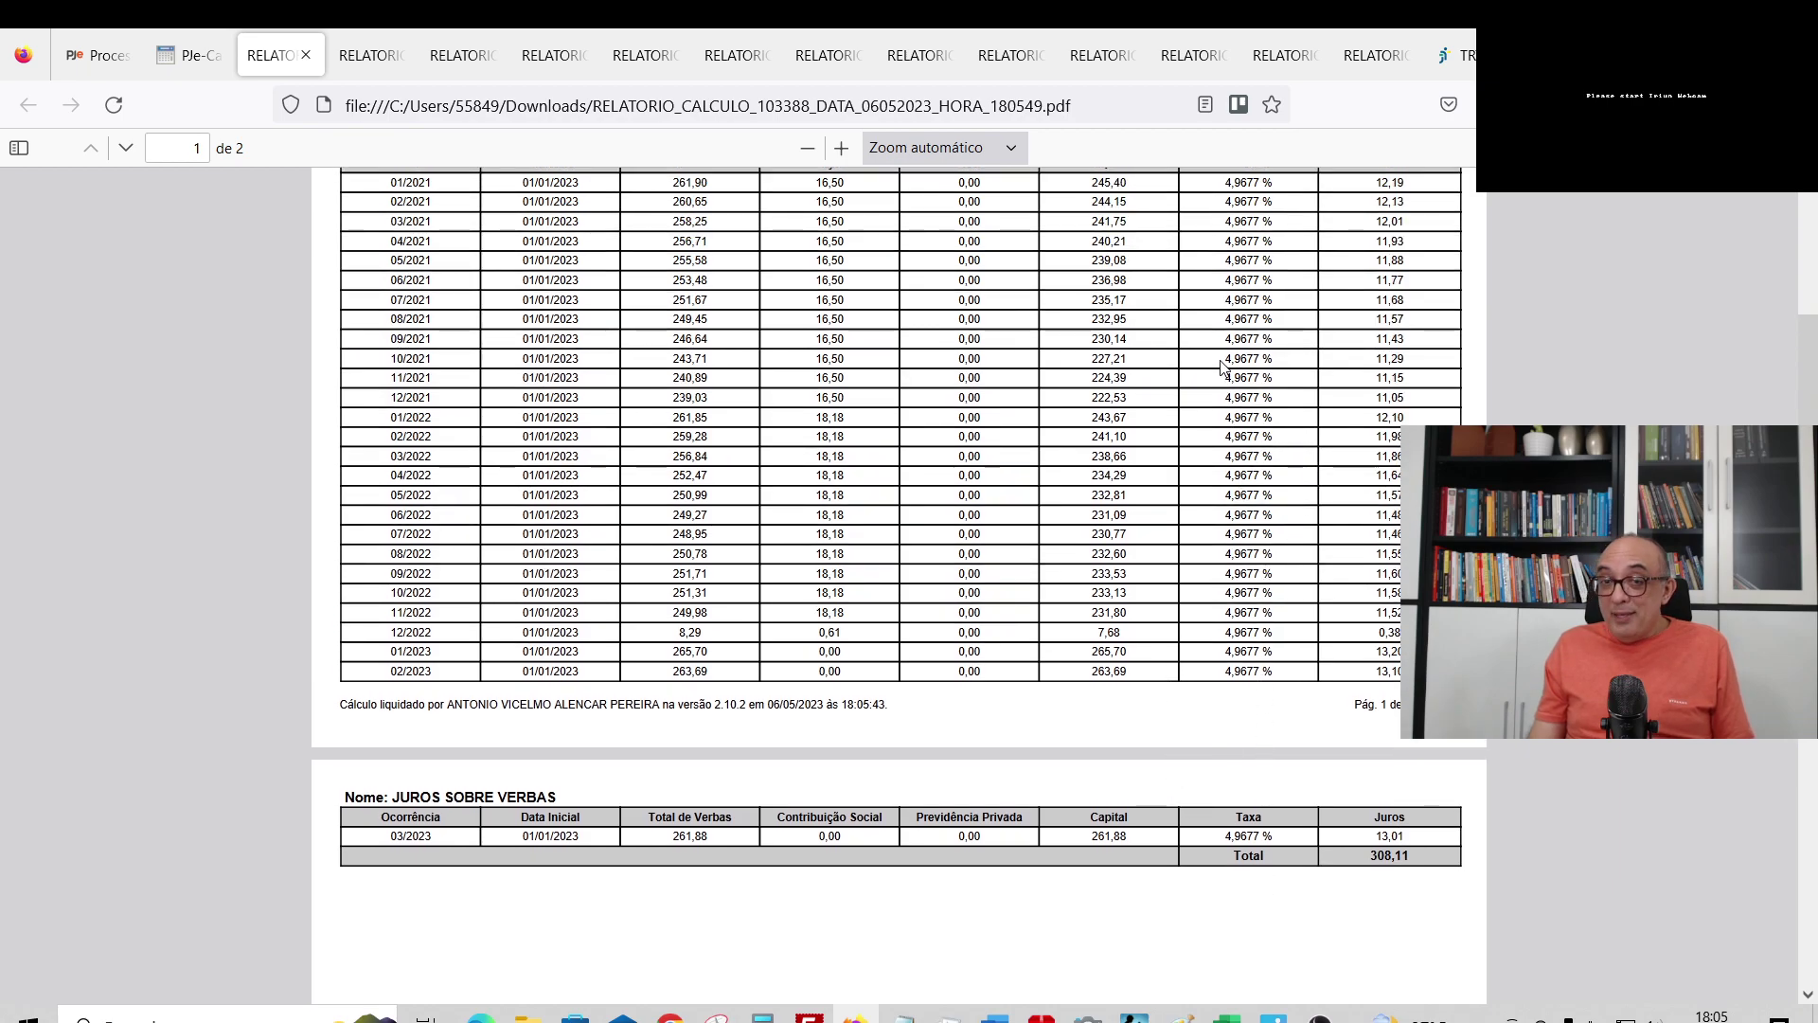
{"action": "left_click_drag", "start_coordinate": [399, 839], "coordinate": [456, 841]}
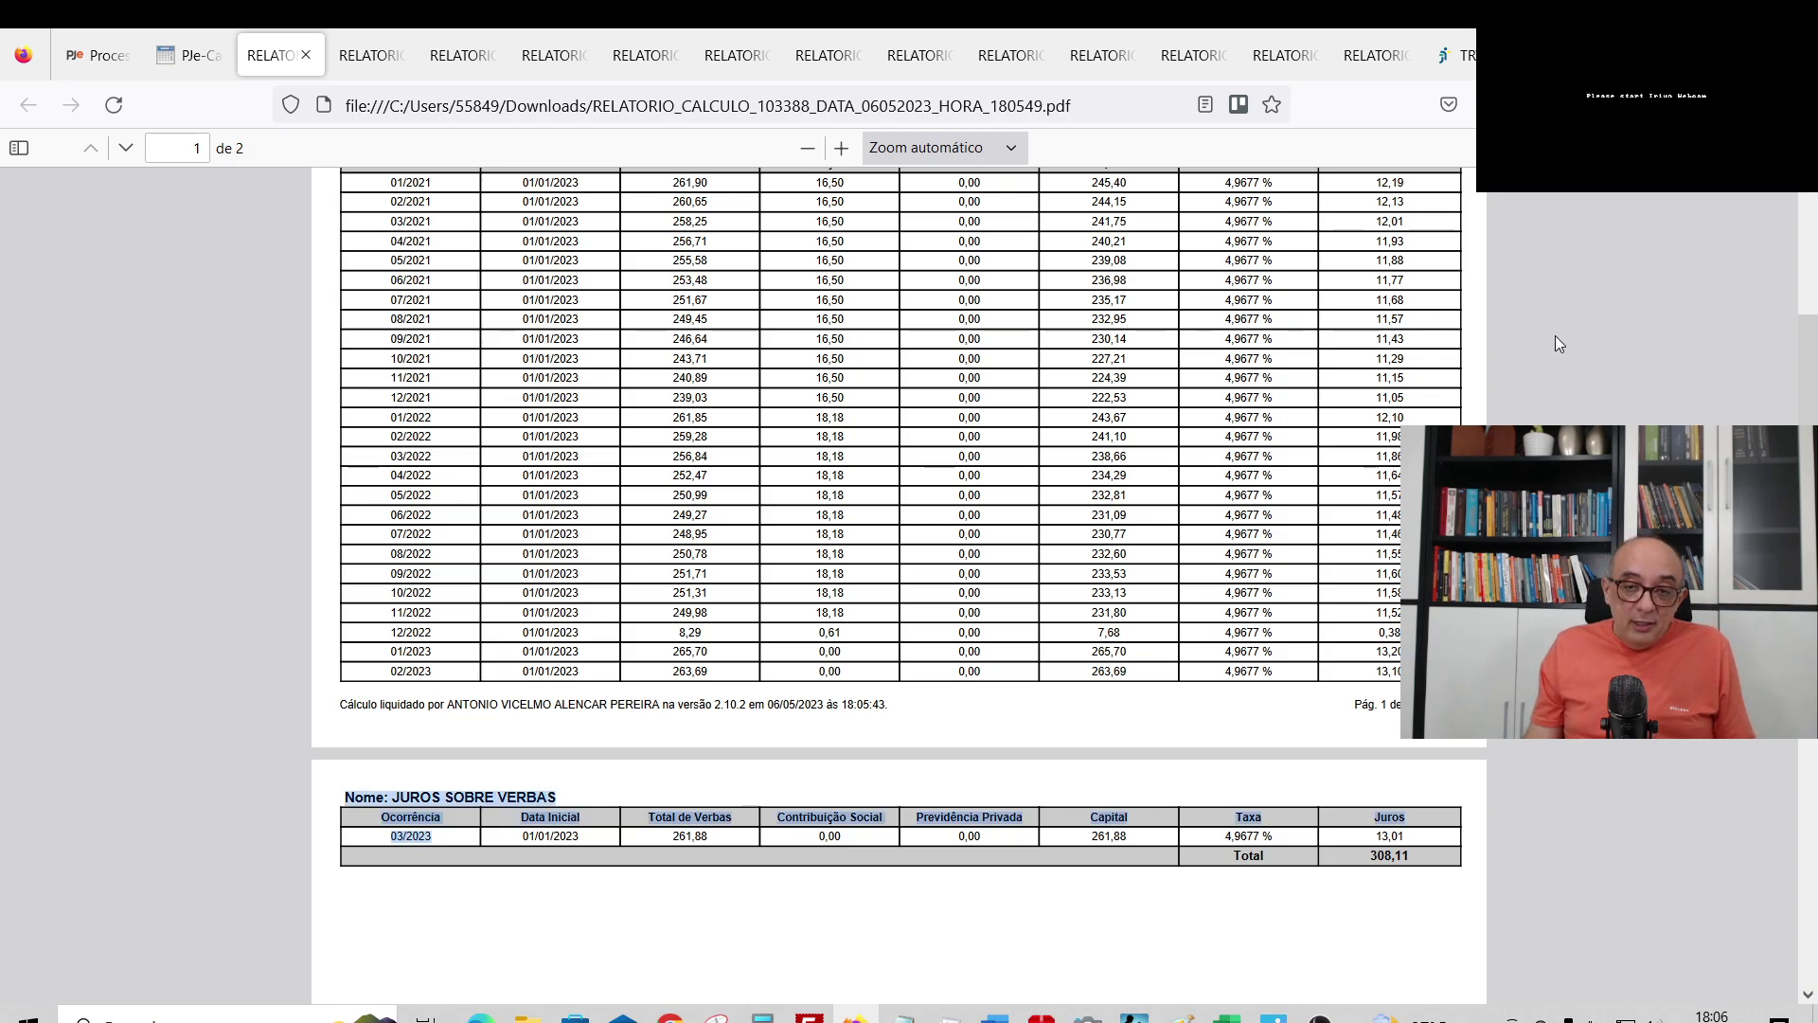
{"action": "left_click", "coordinate": [1267, 741]}
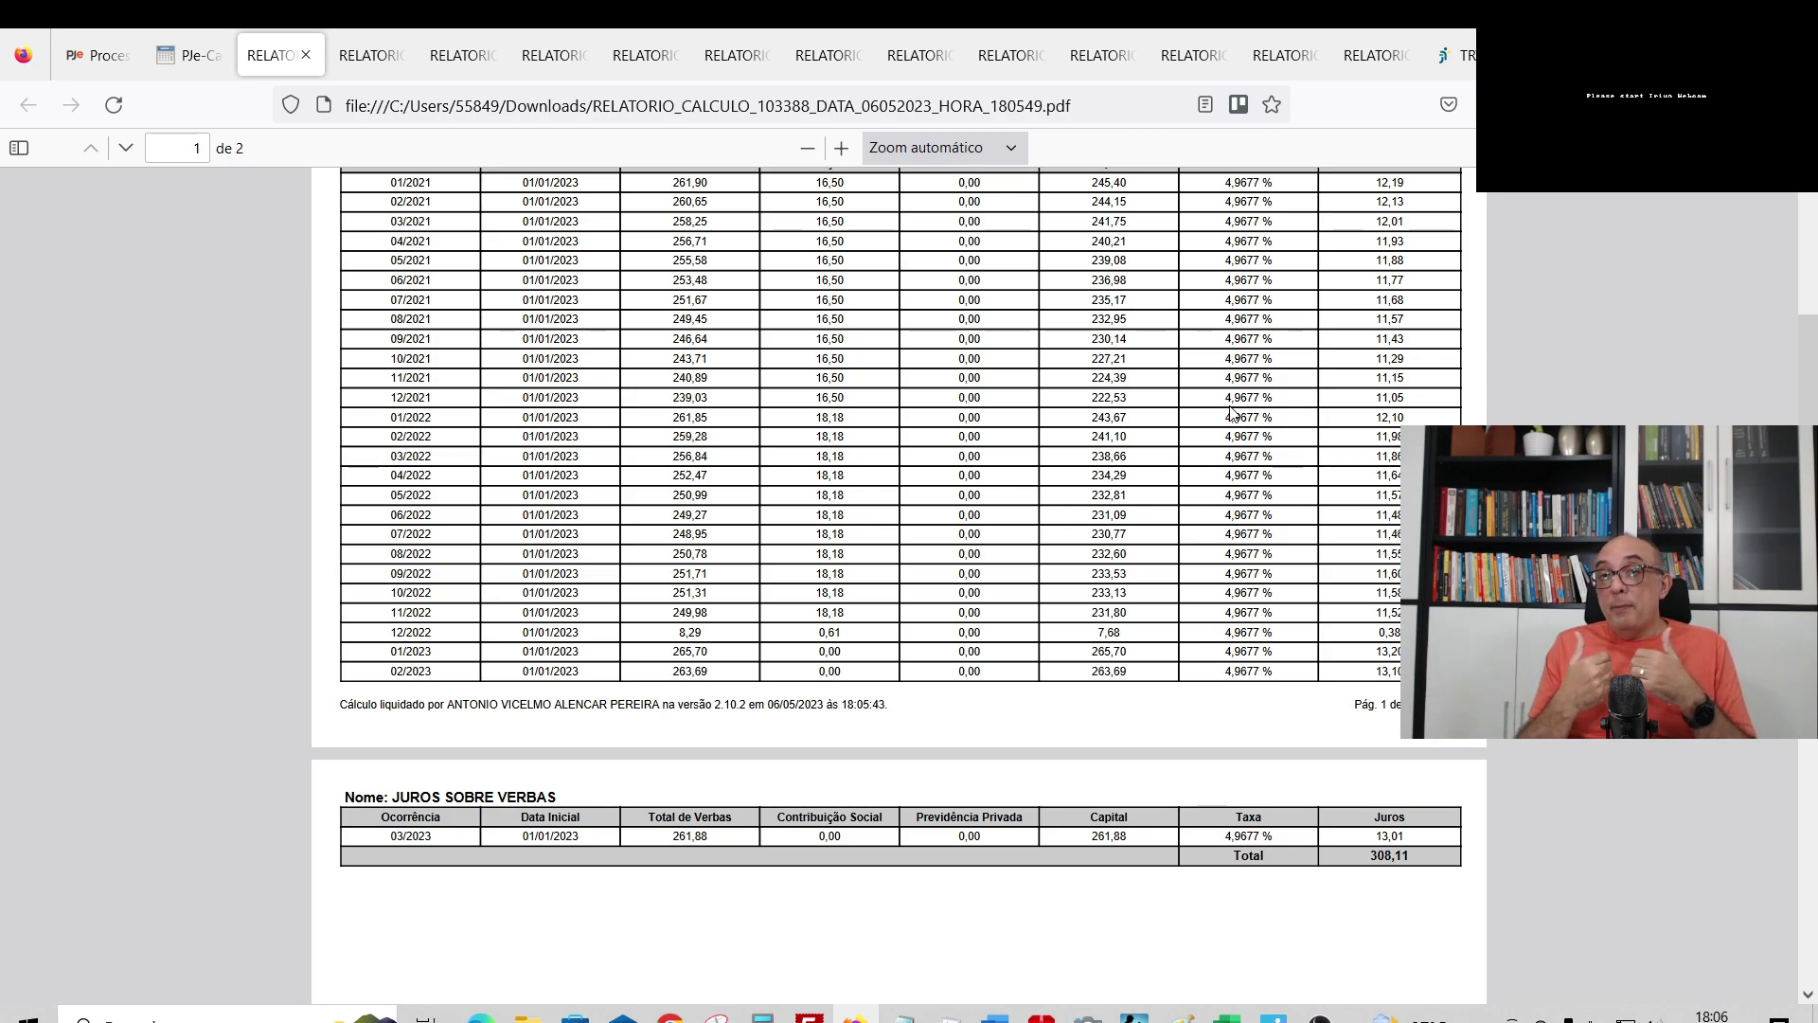
{"action": "key", "text": "alt+Tab"}
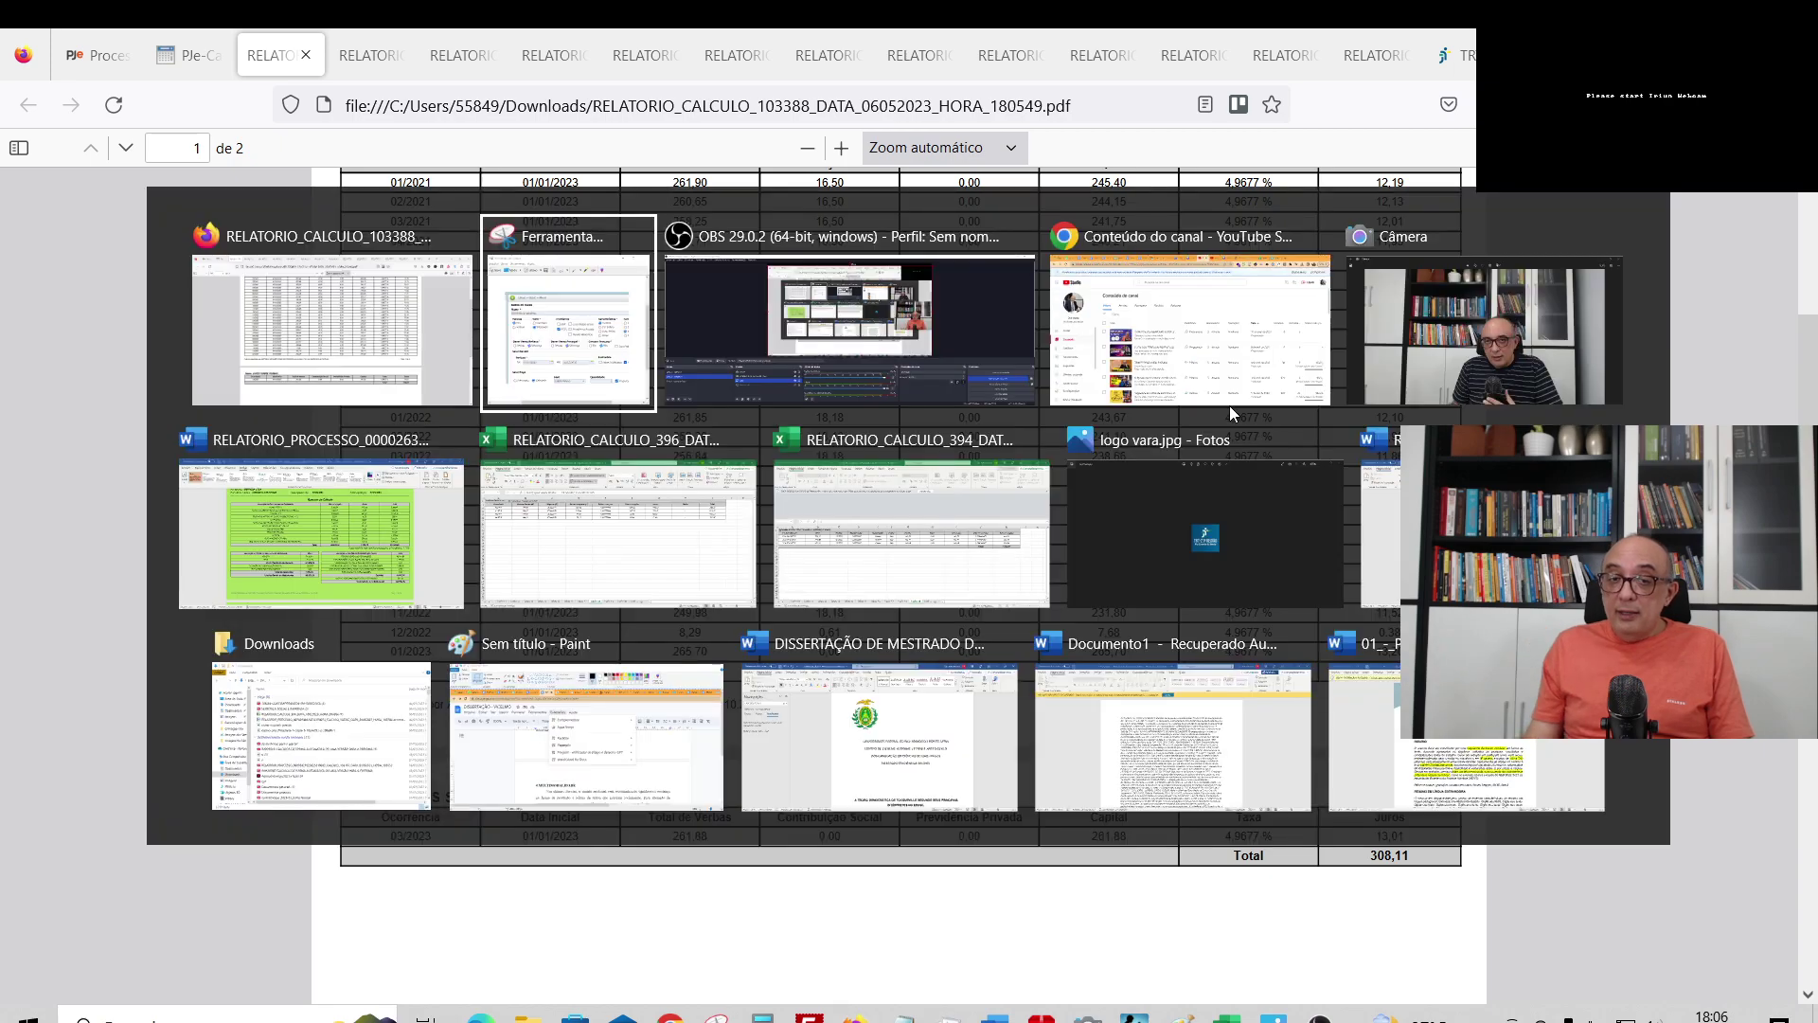
{"action": "key", "text": "alt+Tab"}
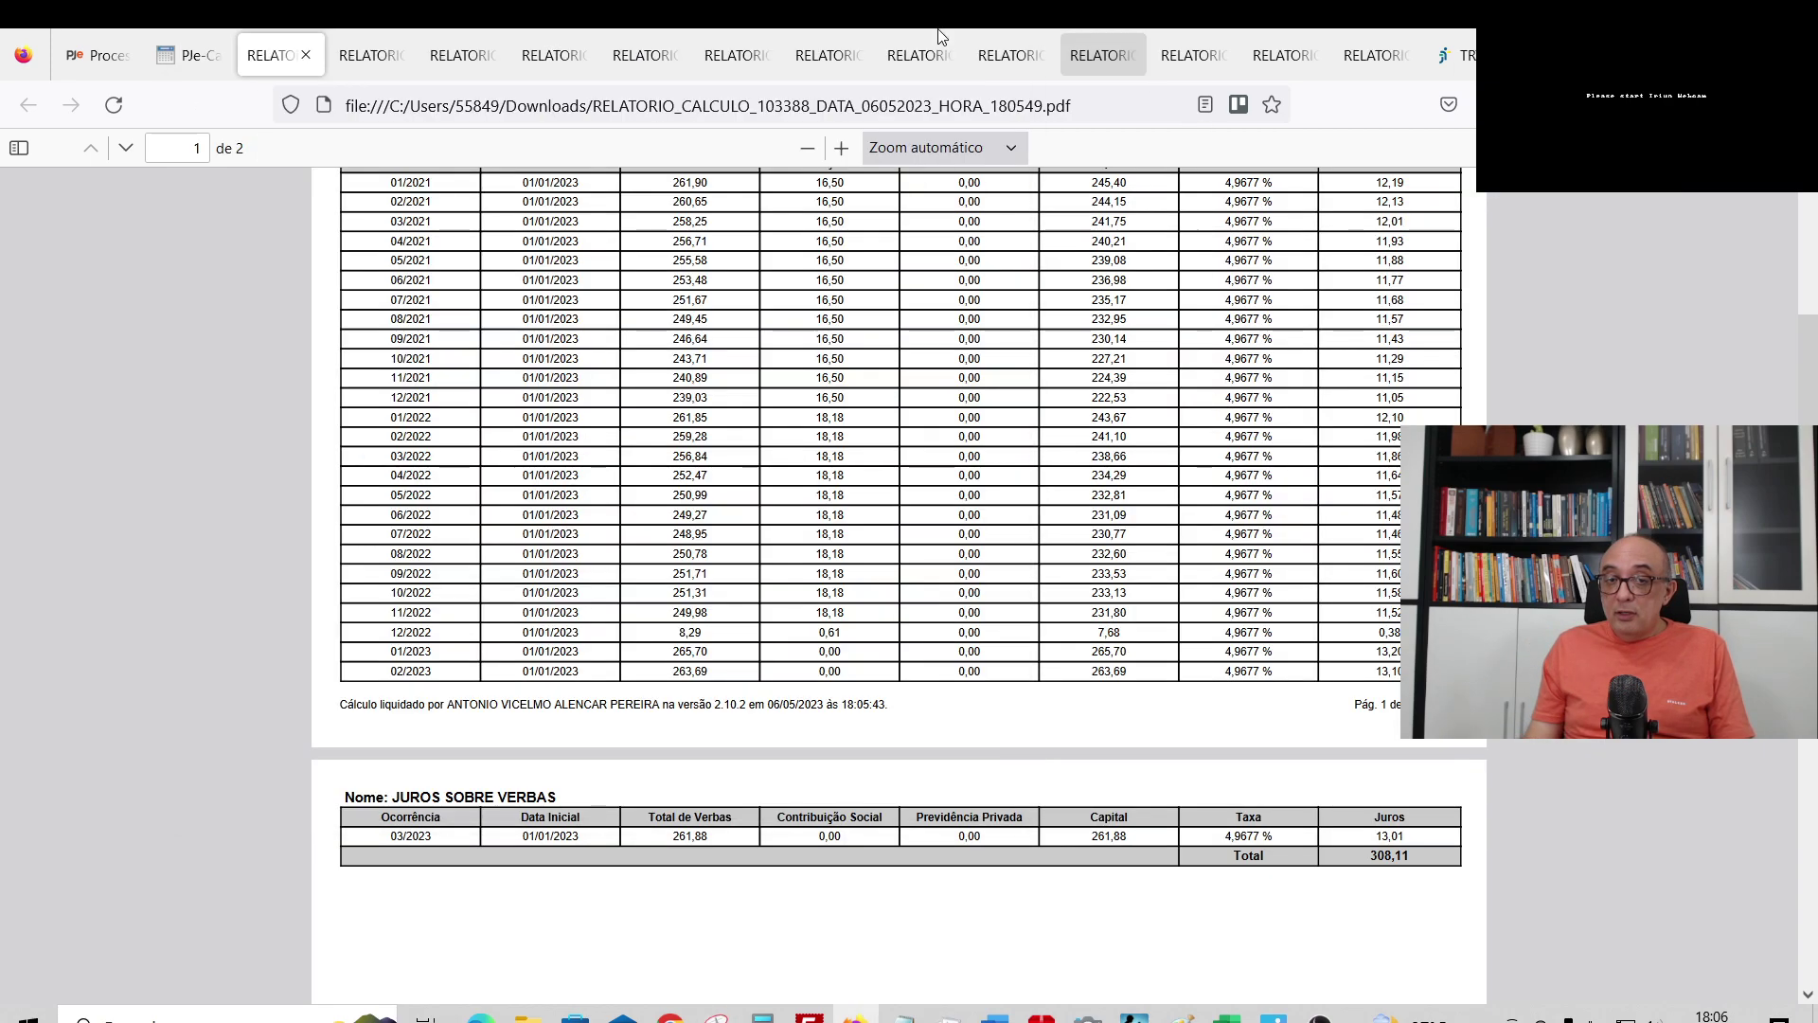
- Reopen ADICIONAL DE INSALUBRIDADE 20% in the calculation's verbas and check its Súmula nº 439 do TST interest setting
{"action": "left_click", "coordinate": [190, 55]}
{"action": "left_click", "coordinate": [81, 223]}
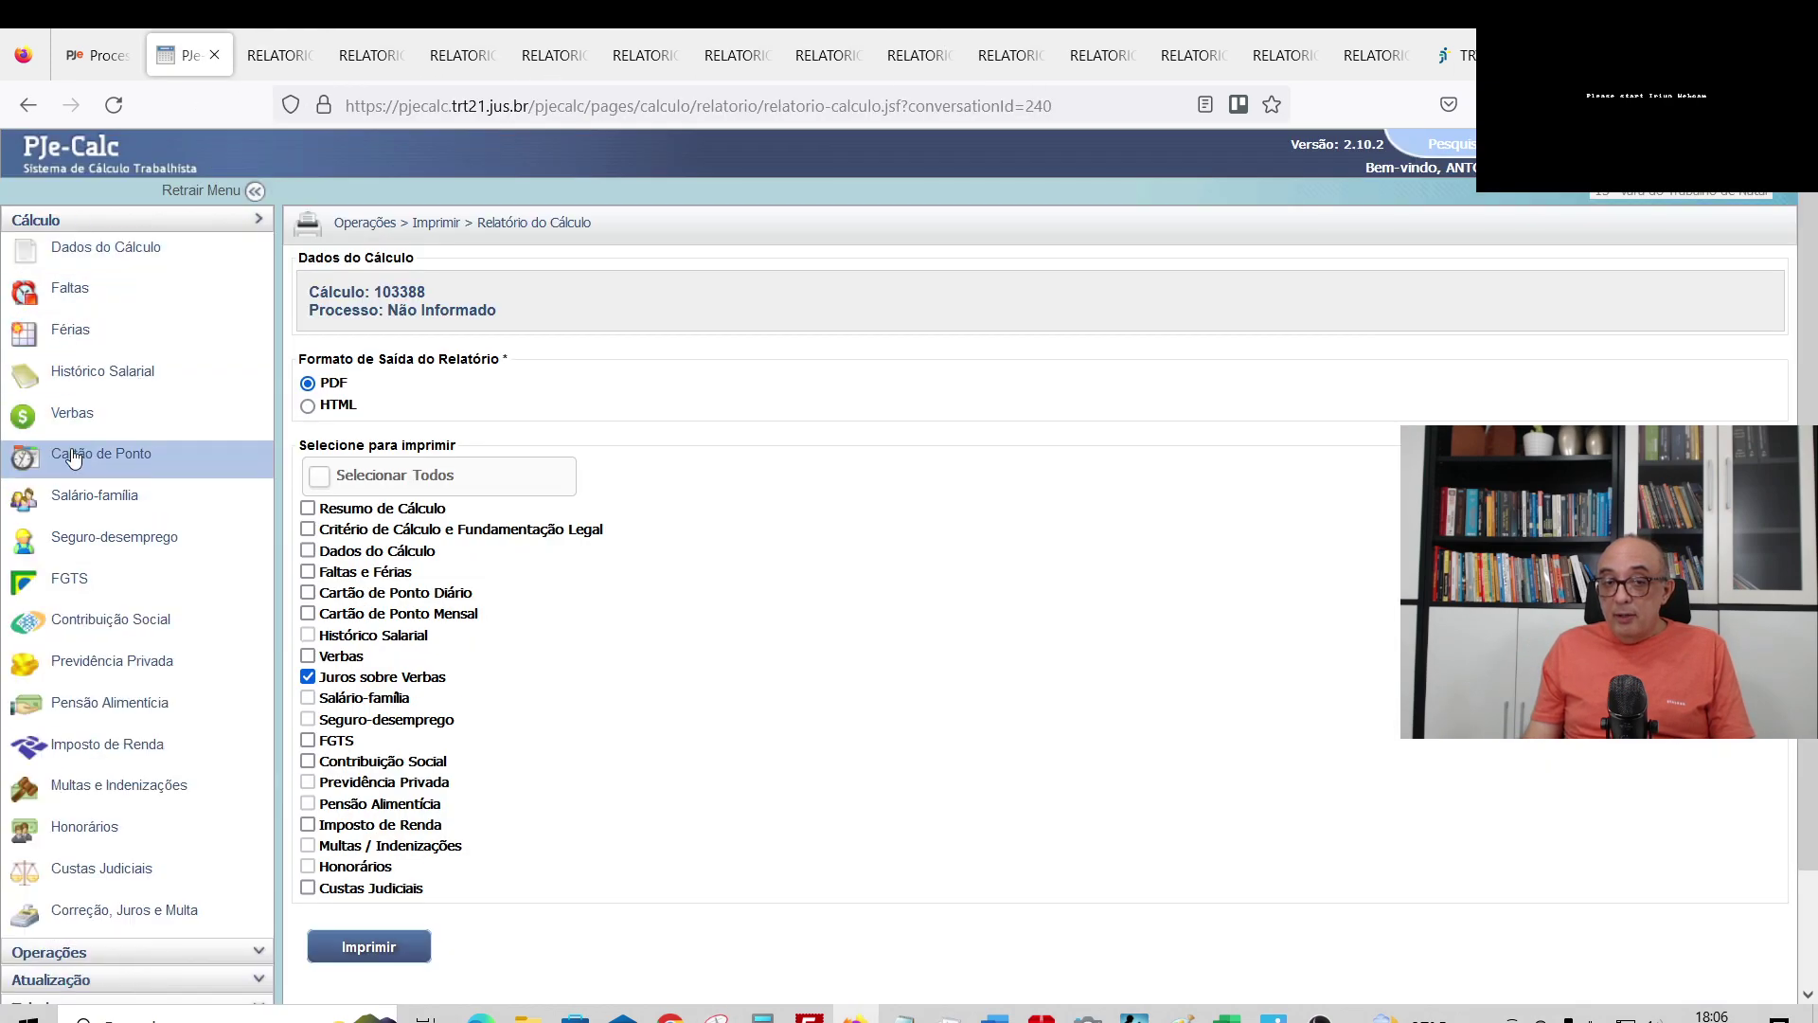
{"action": "left_click", "coordinate": [473, 478]}
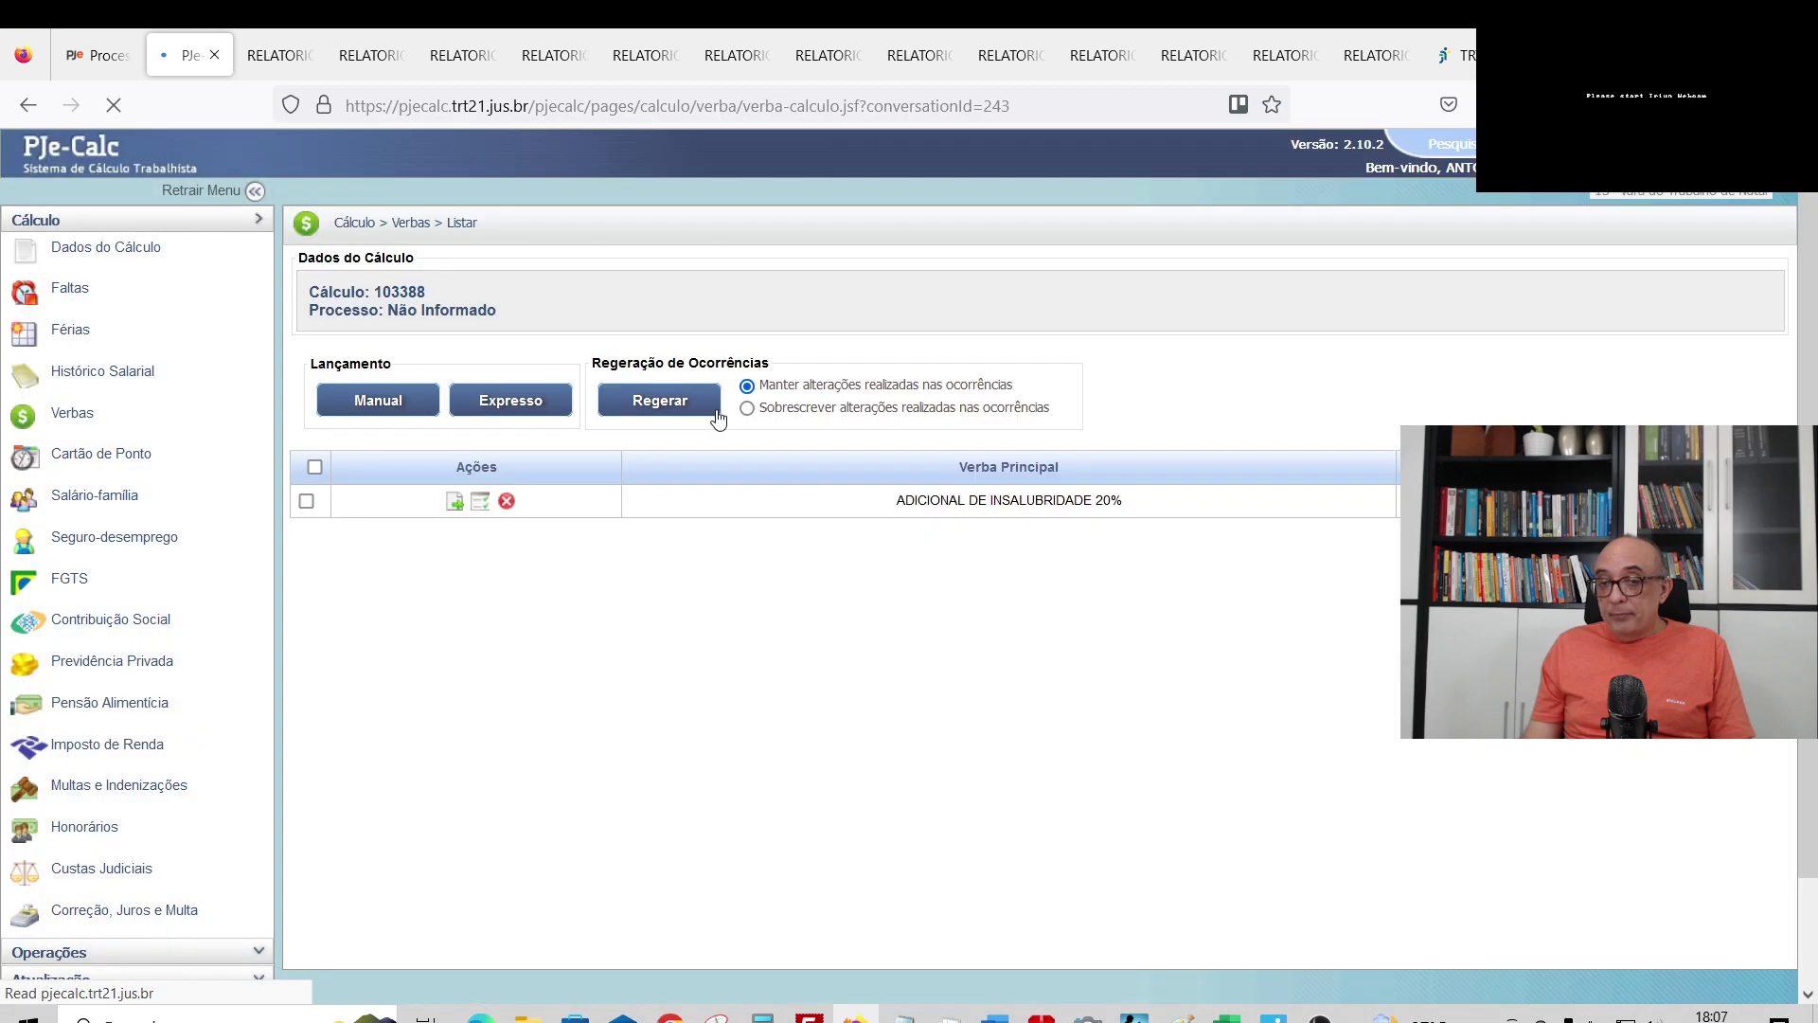
{"action": "left_click", "coordinate": [454, 506]}
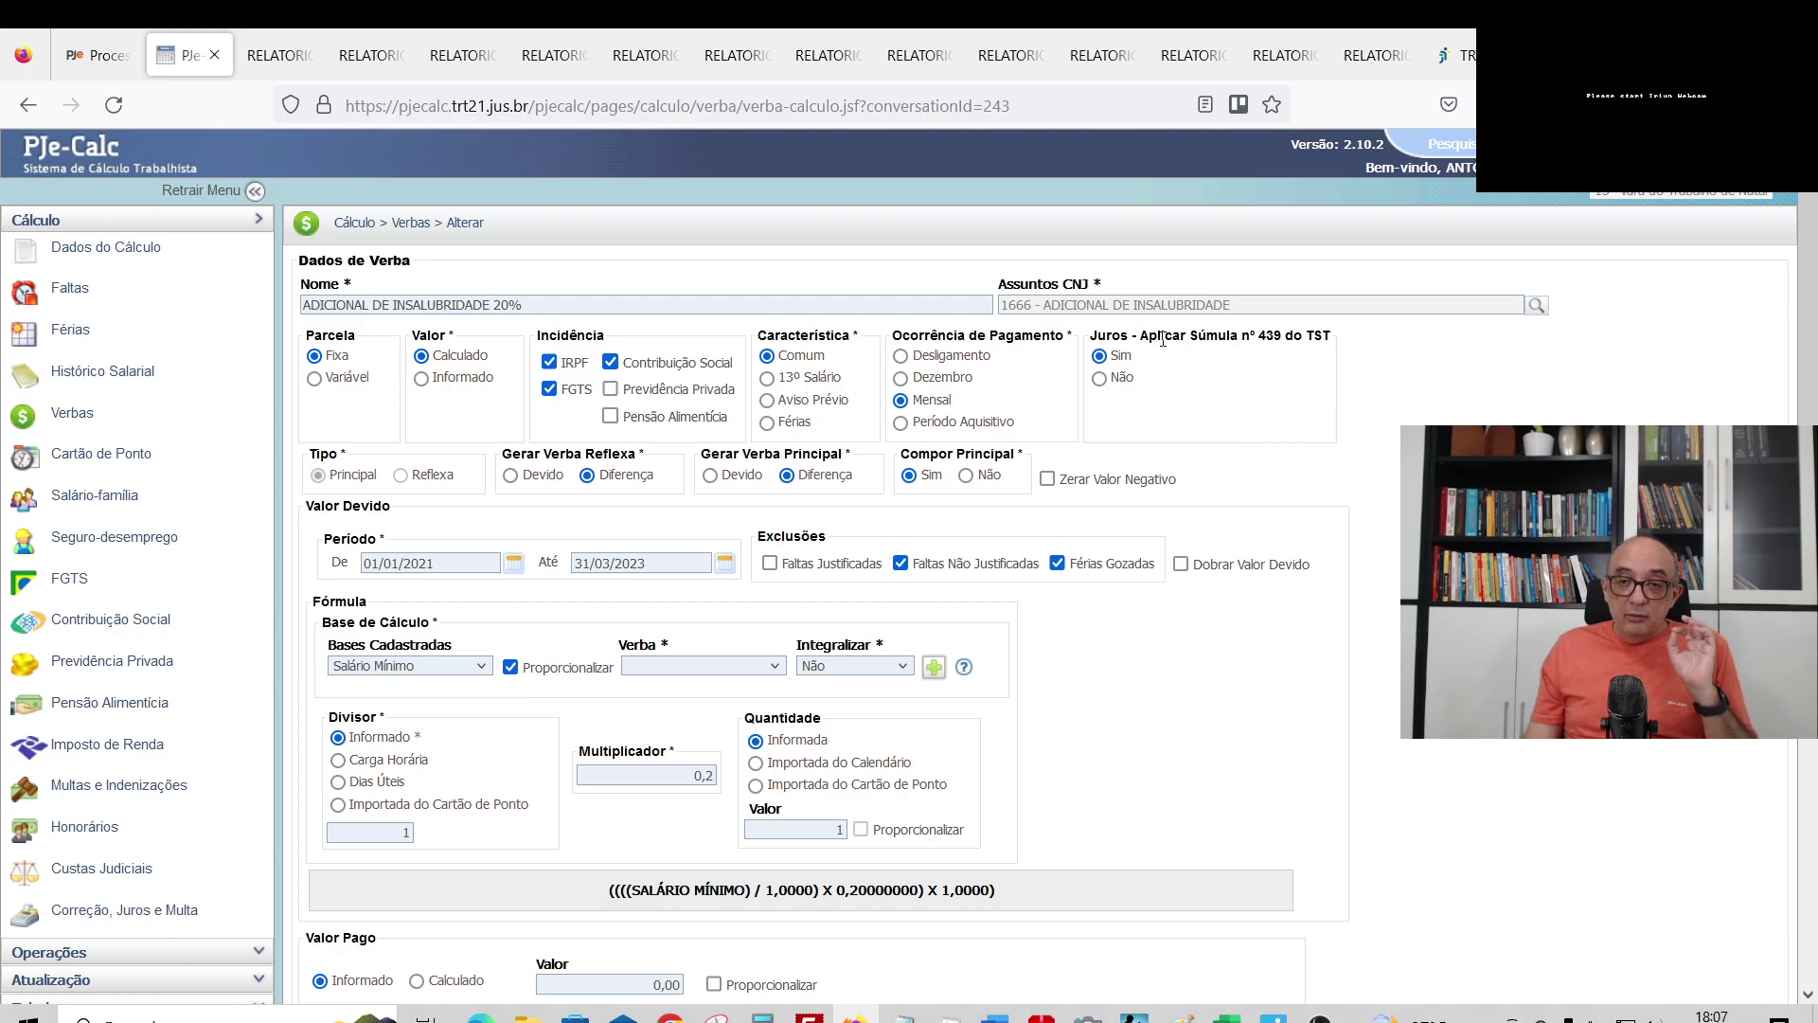
{"action": "left_click_drag", "start_coordinate": [1149, 336], "coordinate": [1331, 334]}
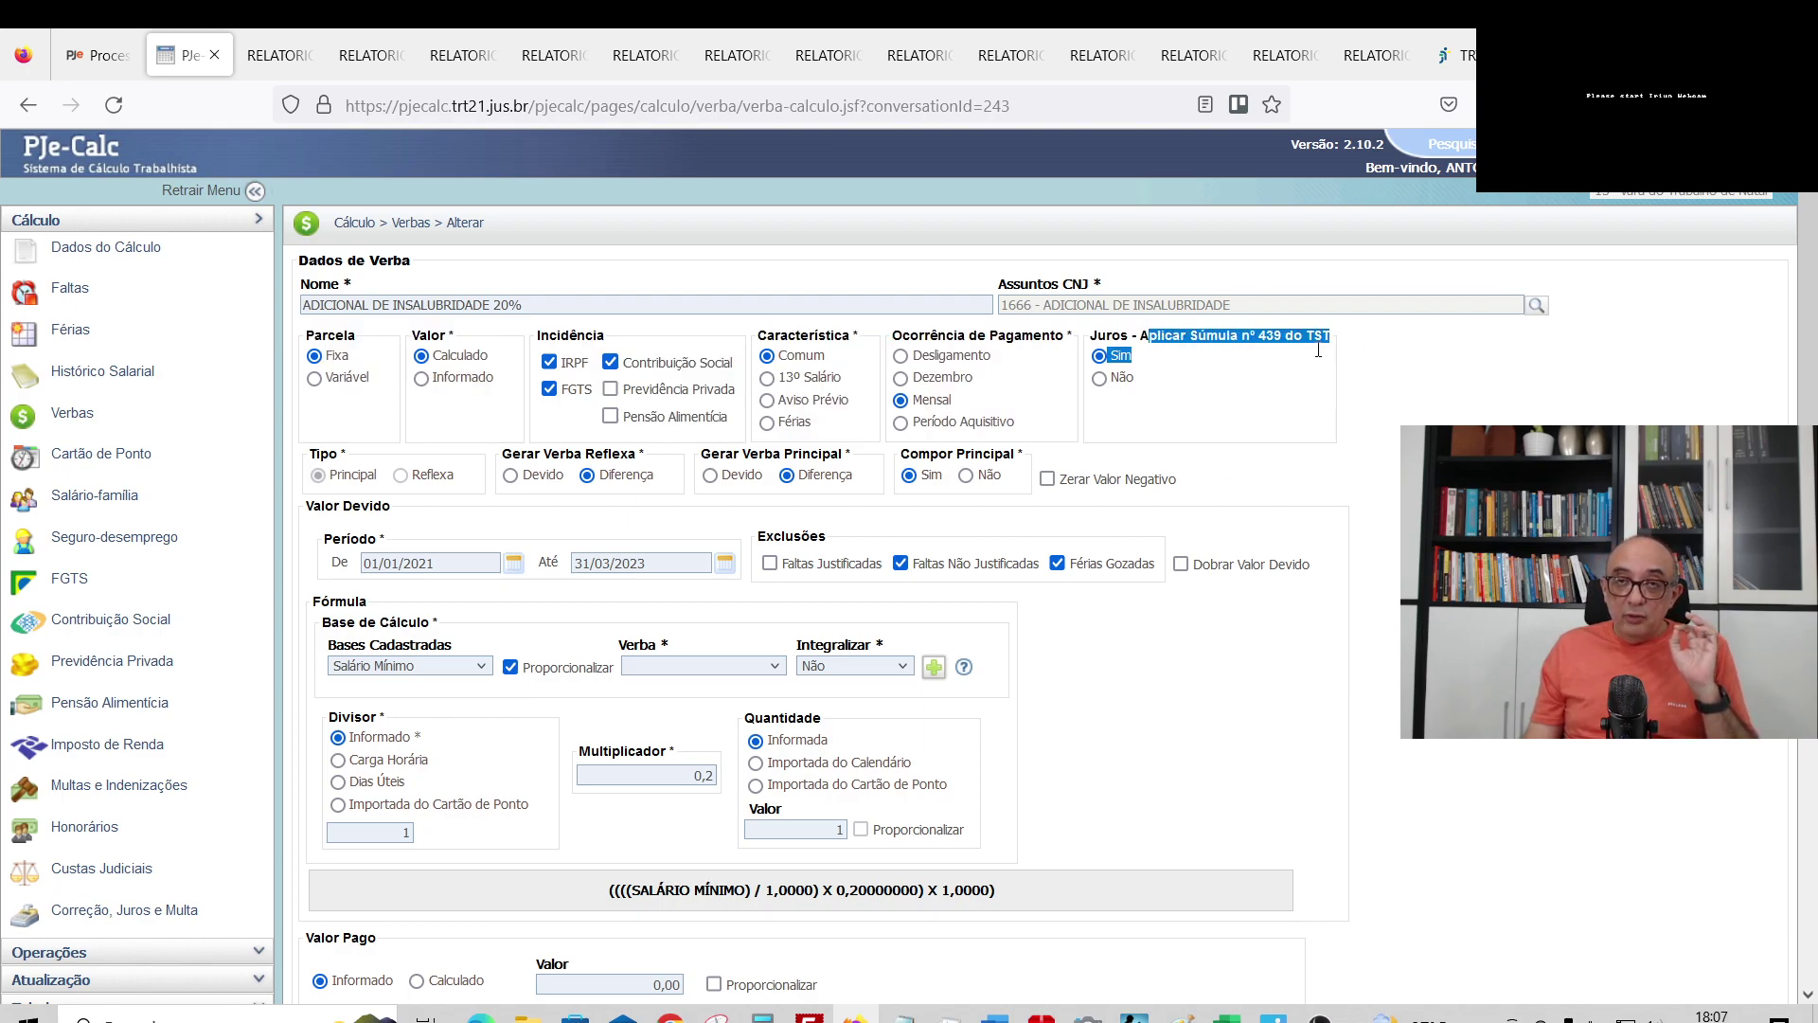
{"action": "left_click", "coordinate": [1271, 393]}
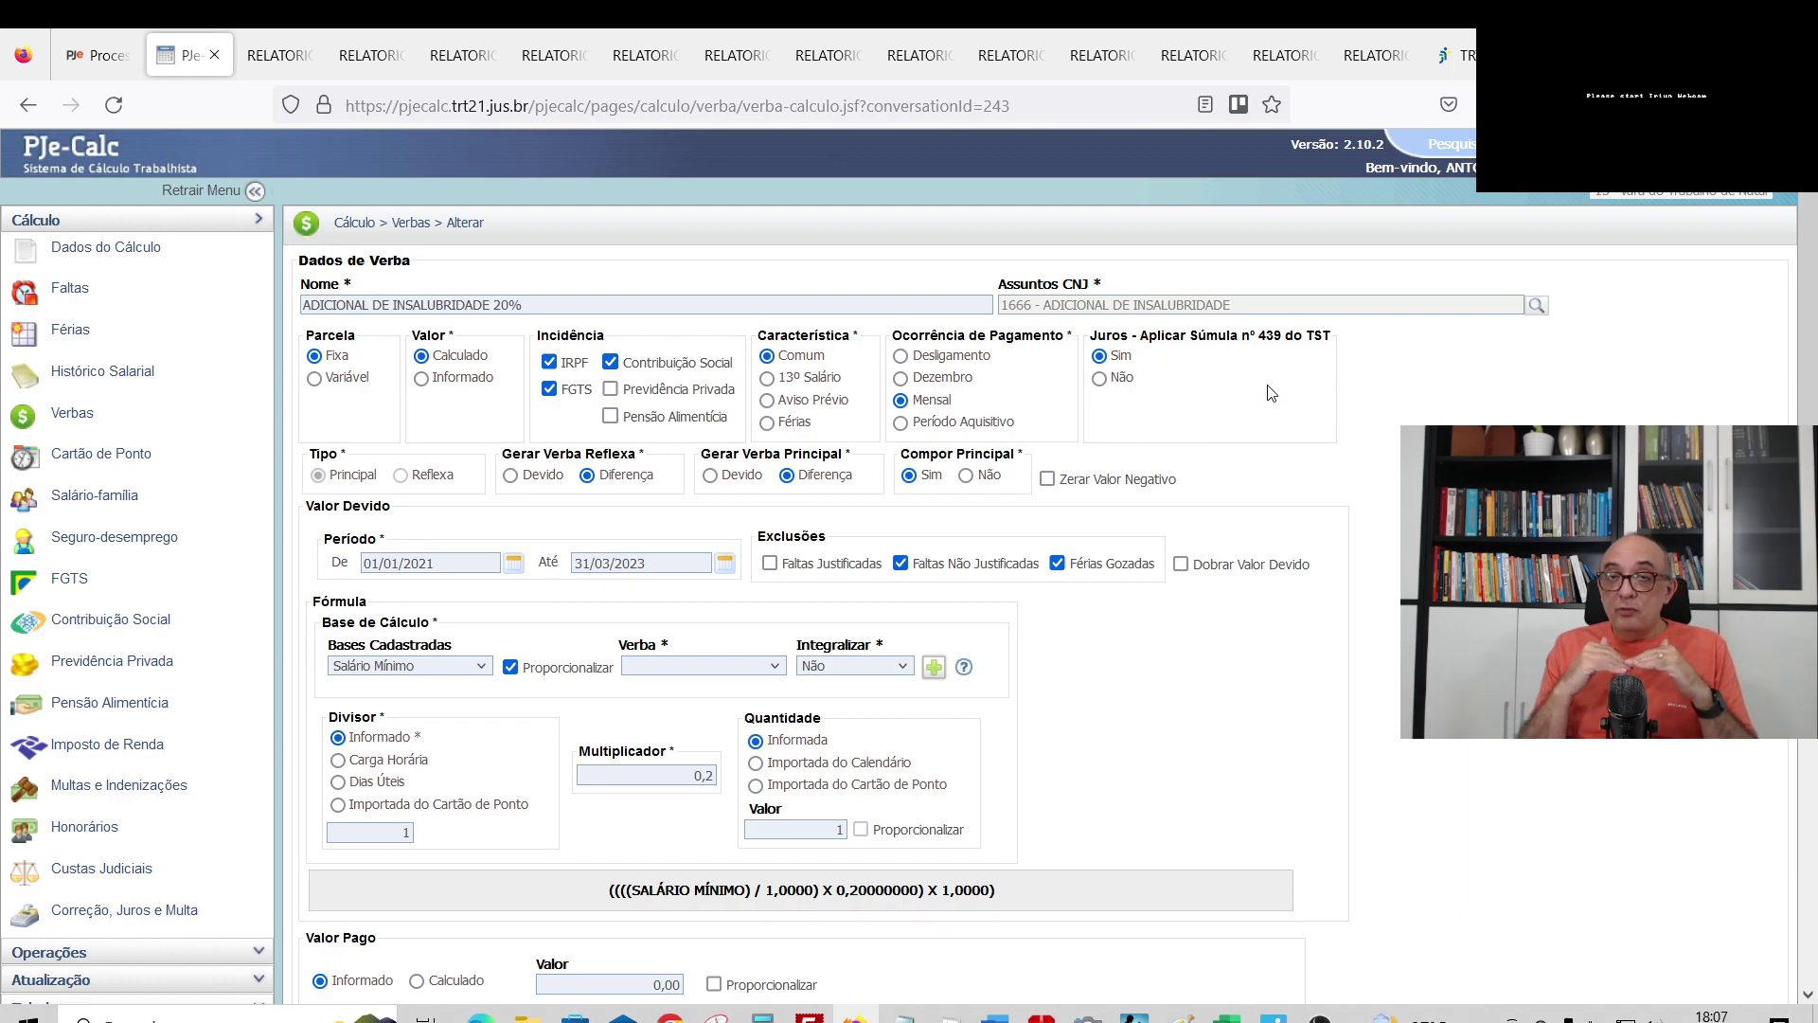